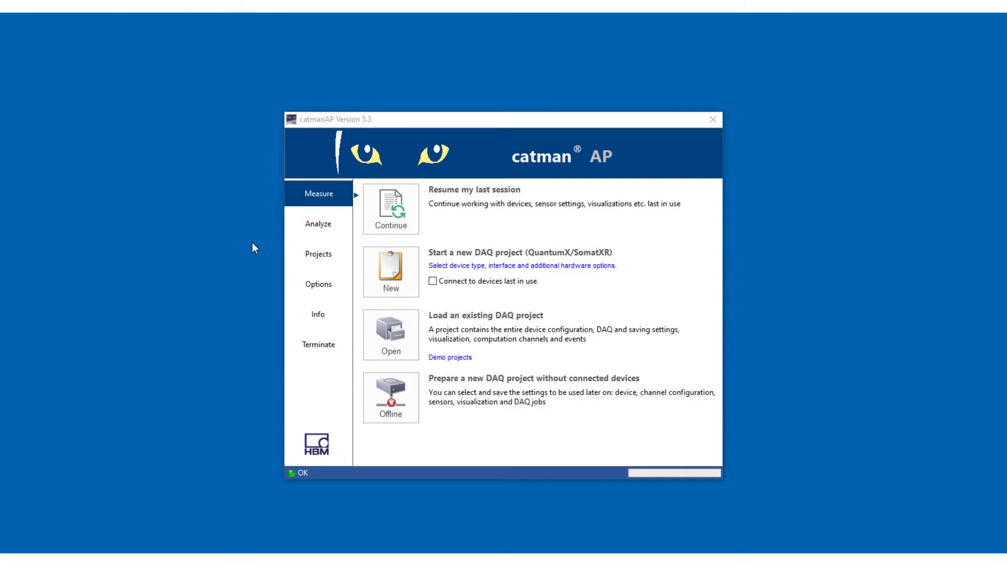
Step: Switch the catmanAP start window to the Analyze section to show the analysis project options
click(309, 230)
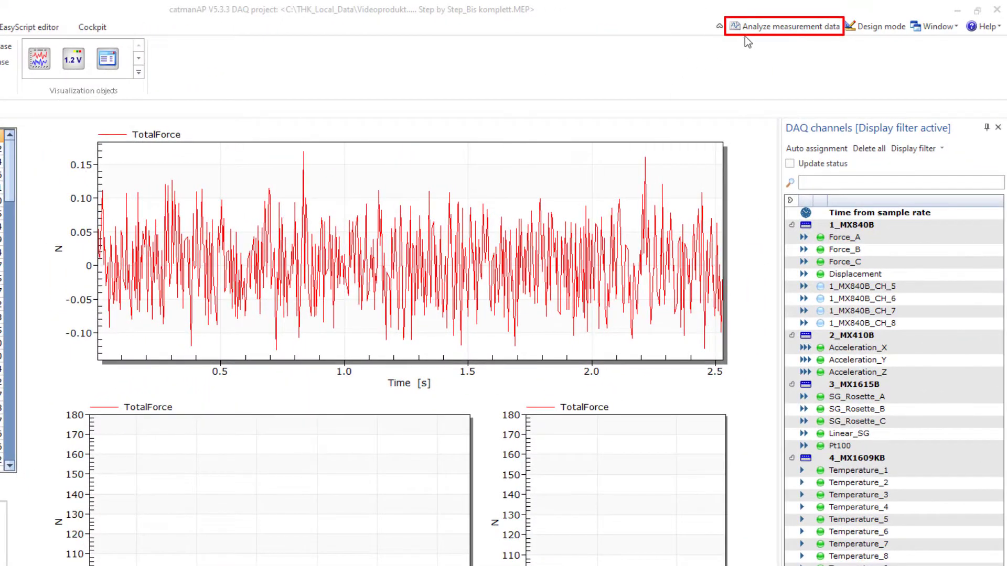
Step: Choose Analyze measurement data to bring up the analysis prompt
click(751, 27)
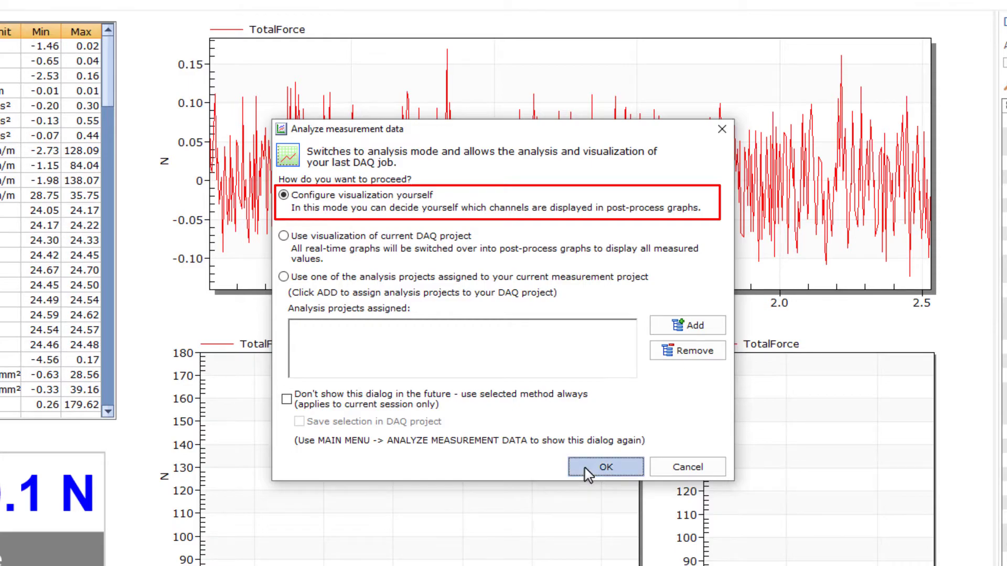
Step: Confirm analysis mode and browse the Demo-Trigger folders in Test Explorer, selecting Measurement data
click(584, 468)
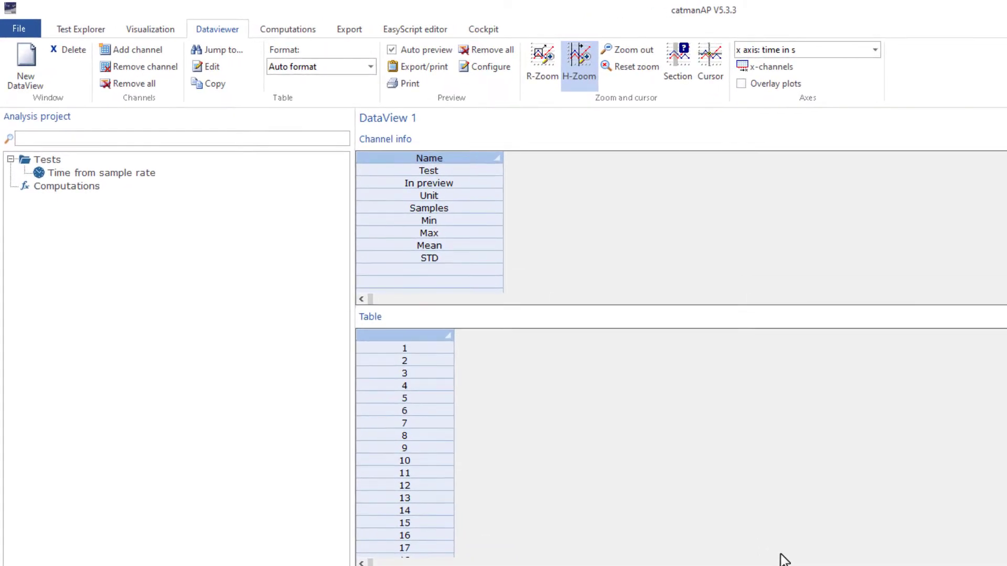
click(83, 31)
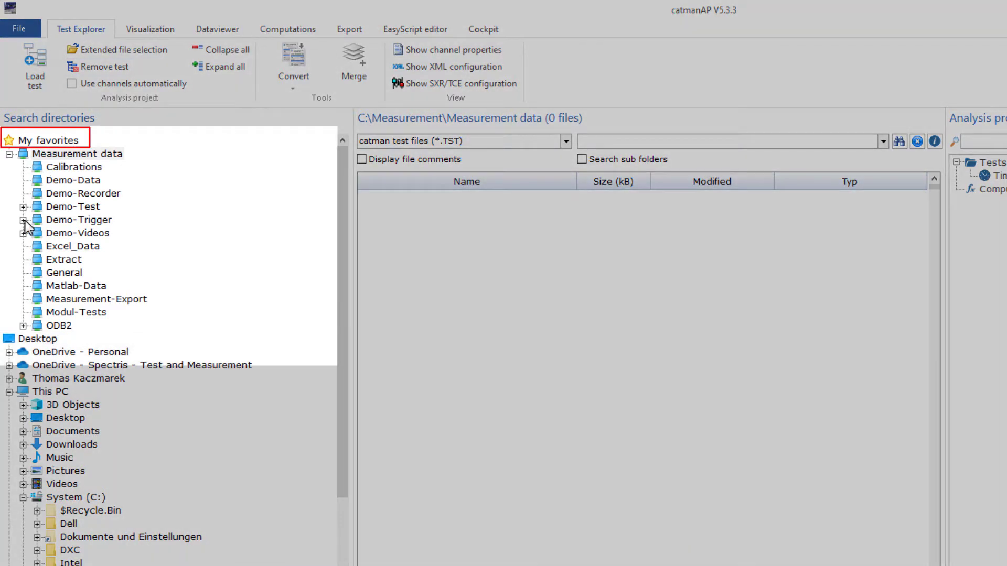
click(23, 221)
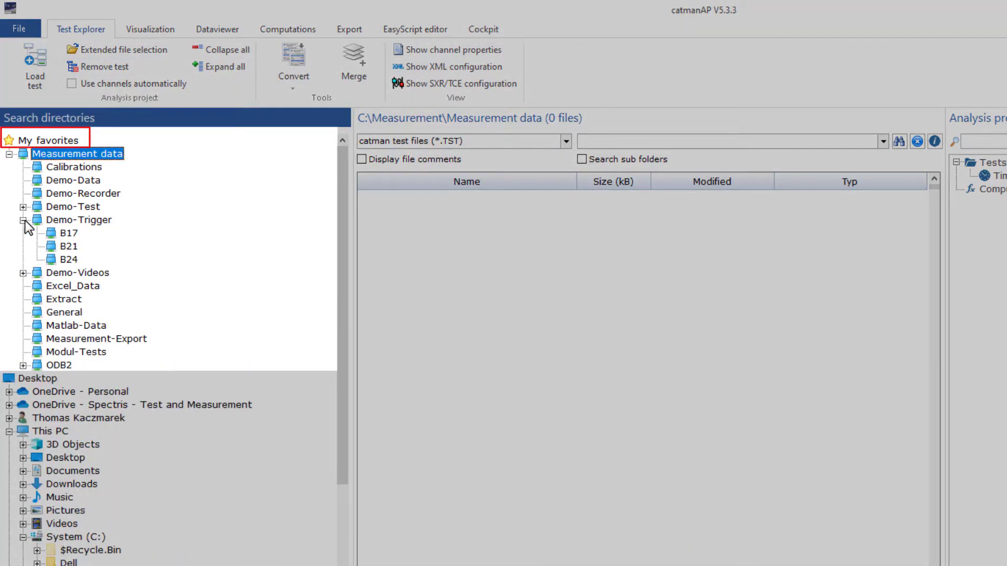
click(50, 257)
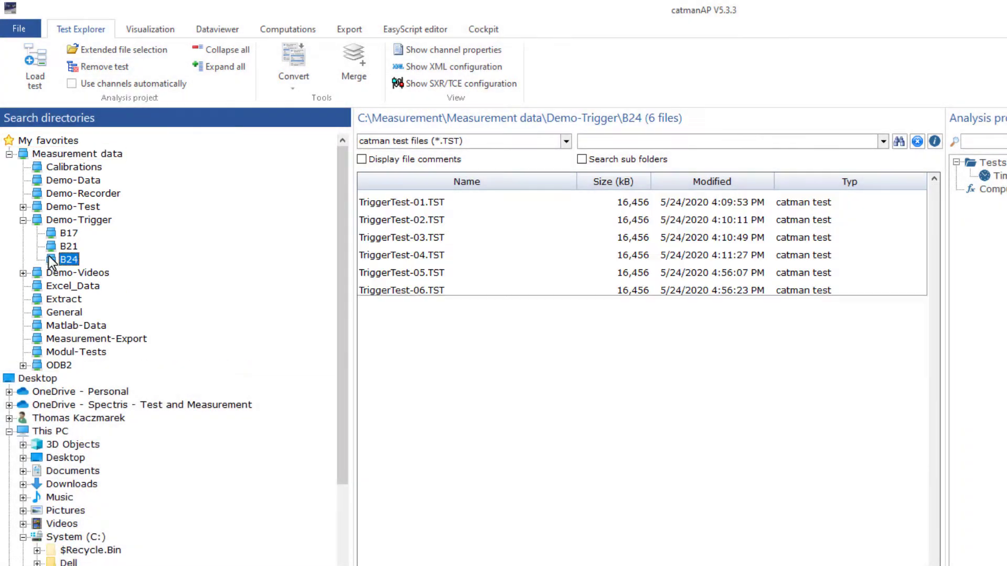
click(23, 220)
click(43, 156)
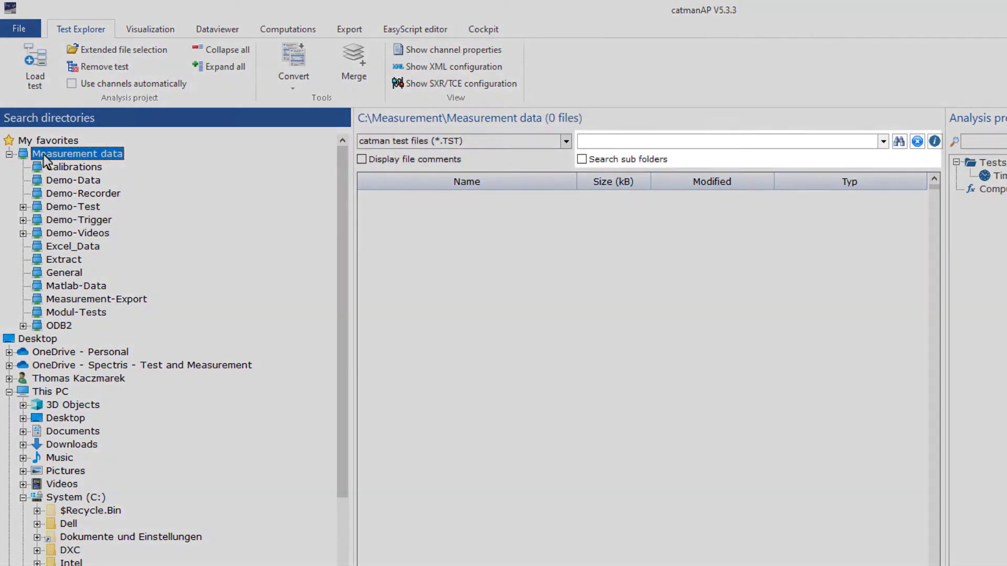
Step: Search subfolders by test parameters, trying Operator=Jane and then Serial-Number=SN22
click(583, 141)
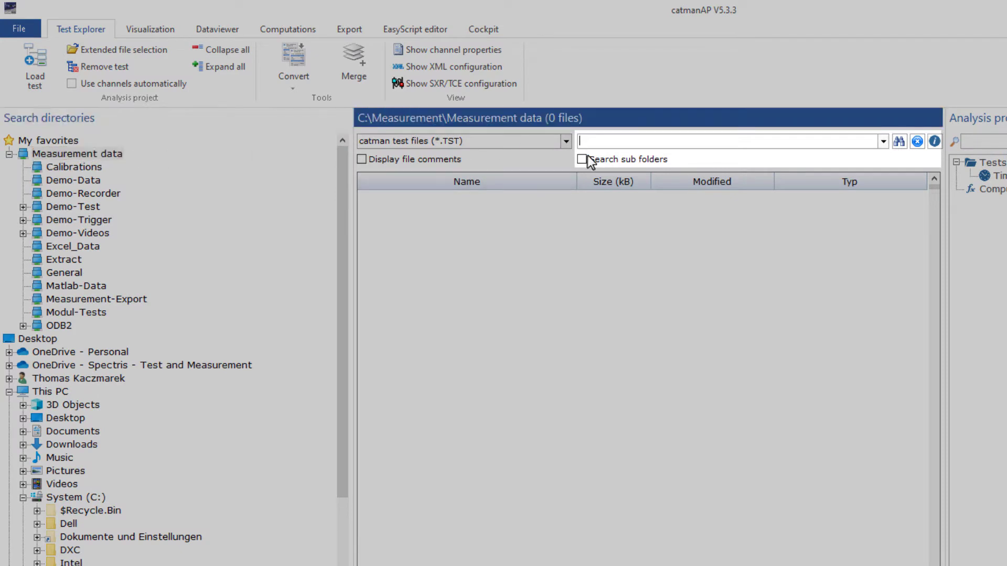
text(Operator=Jane)
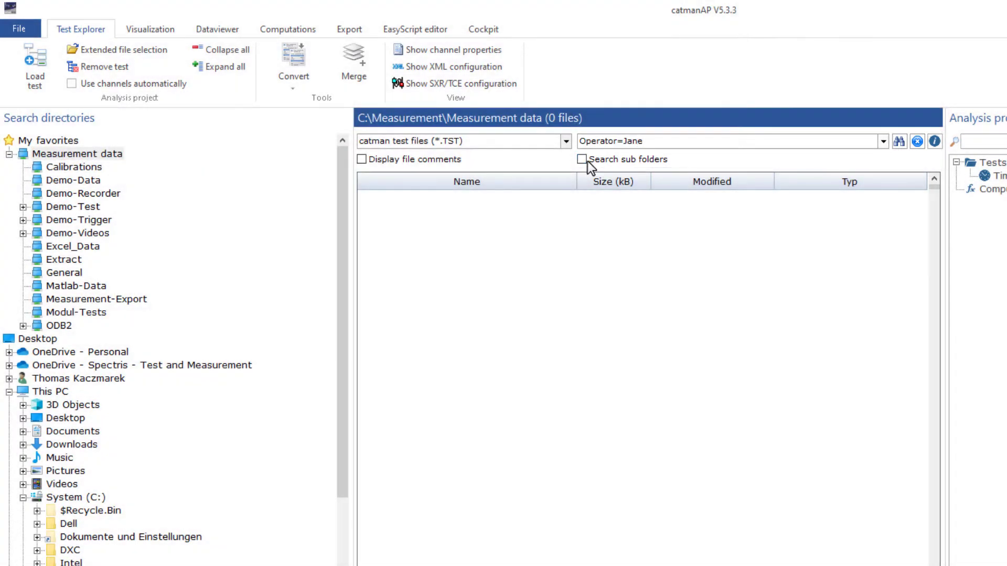
click(583, 160)
text(Serial-Number)
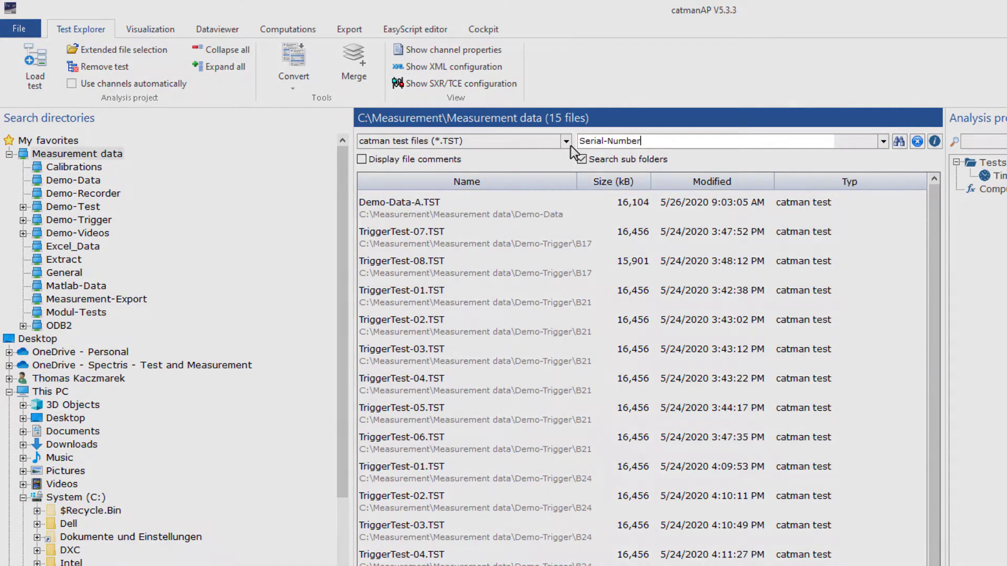
text(=SN22)
key(Return)
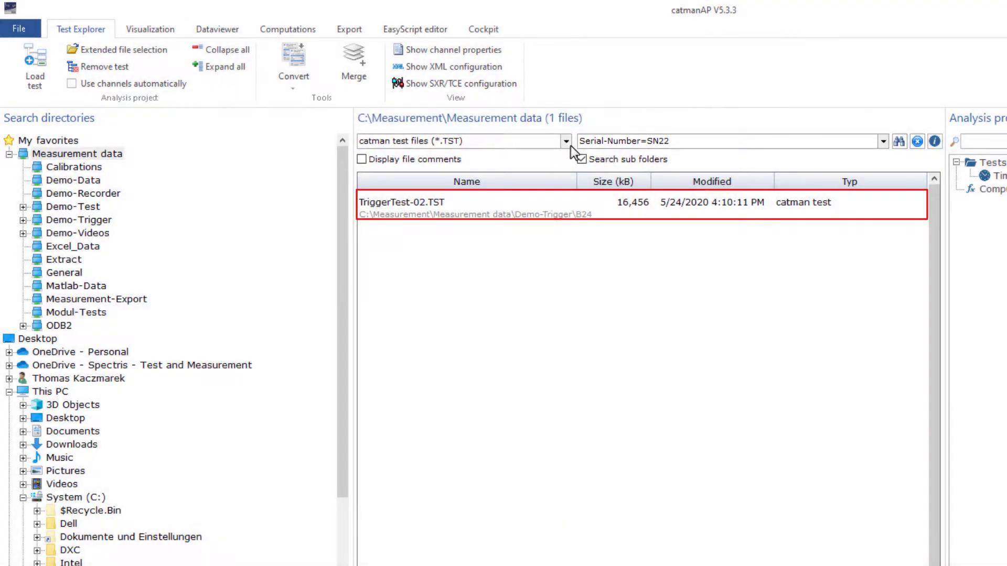
Step: Rerun the search with Comment=failed and Comment=better, finishing with Series=B24
click(678, 142)
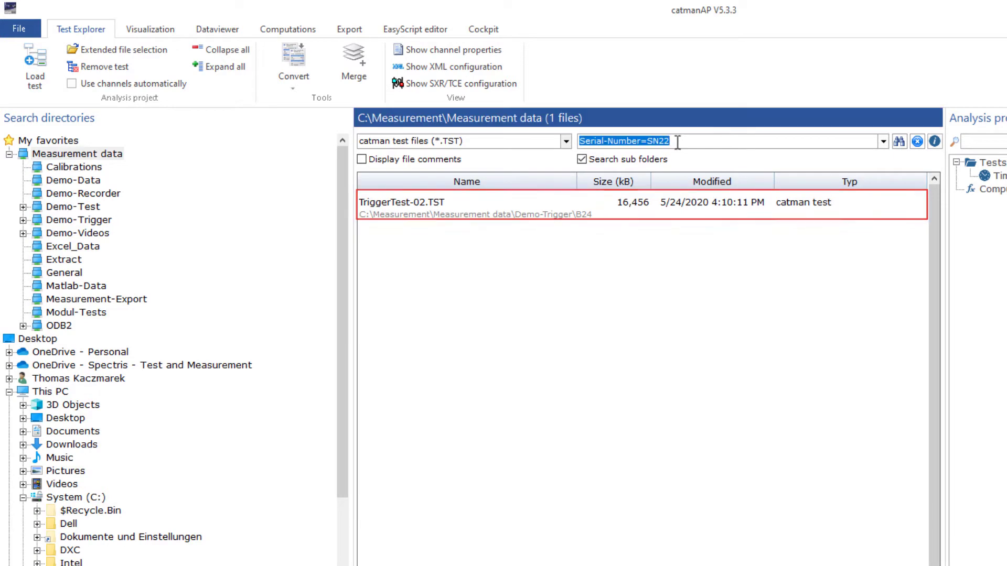
key(ctrl+a)
text(Comment=)
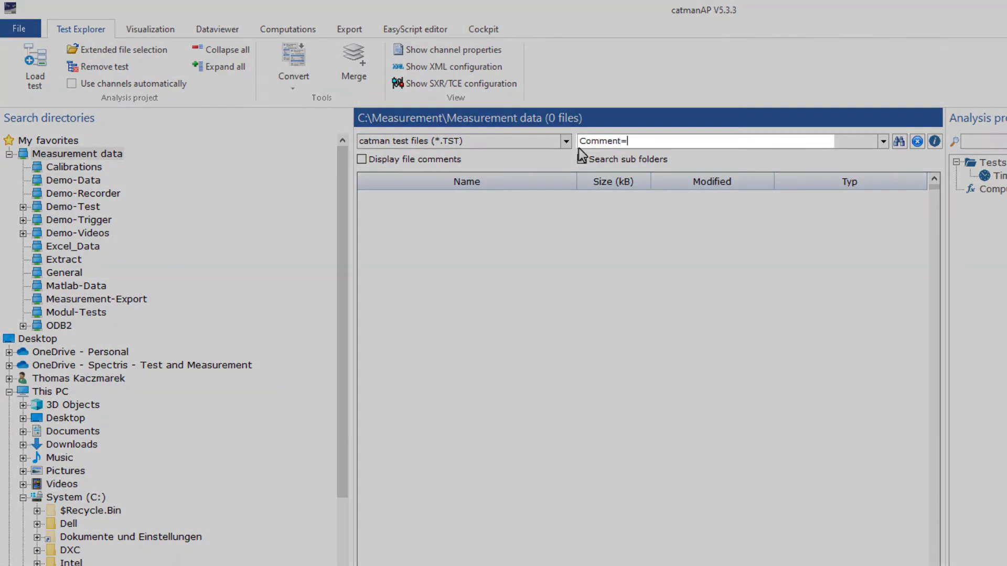
text(failed)
key(Return)
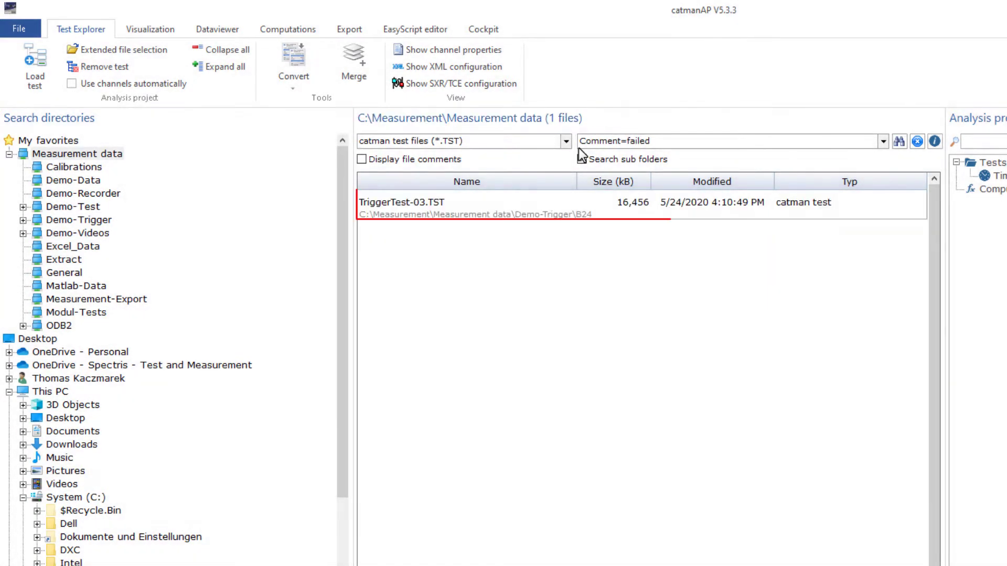
click(656, 140)
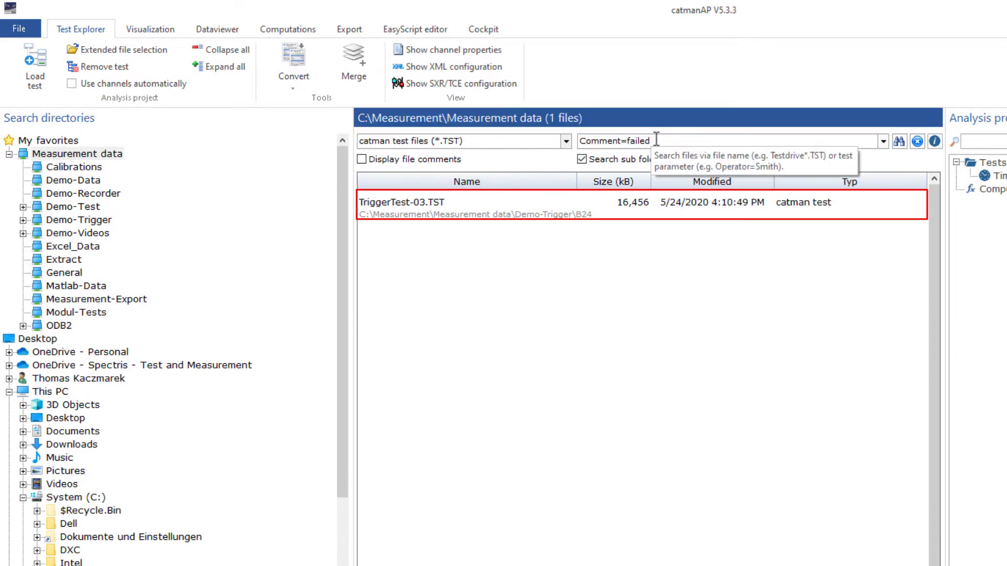
key(BackSpace)
key(BackSpace)
key(BackSpace)
key(BackSpace)
key(BackSpace)
key(BackSpace)
text(better)
key(Return)
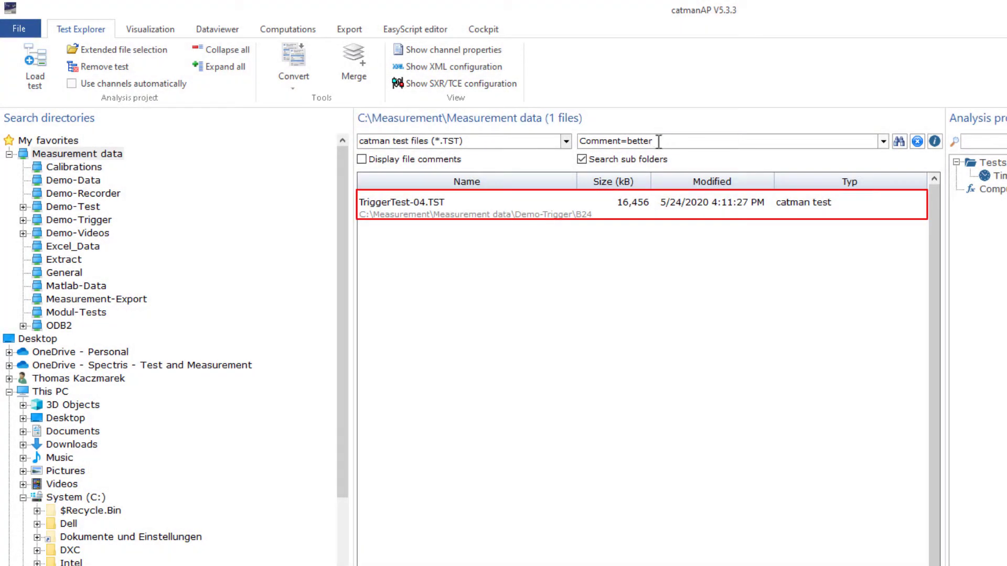
double_click(656, 140)
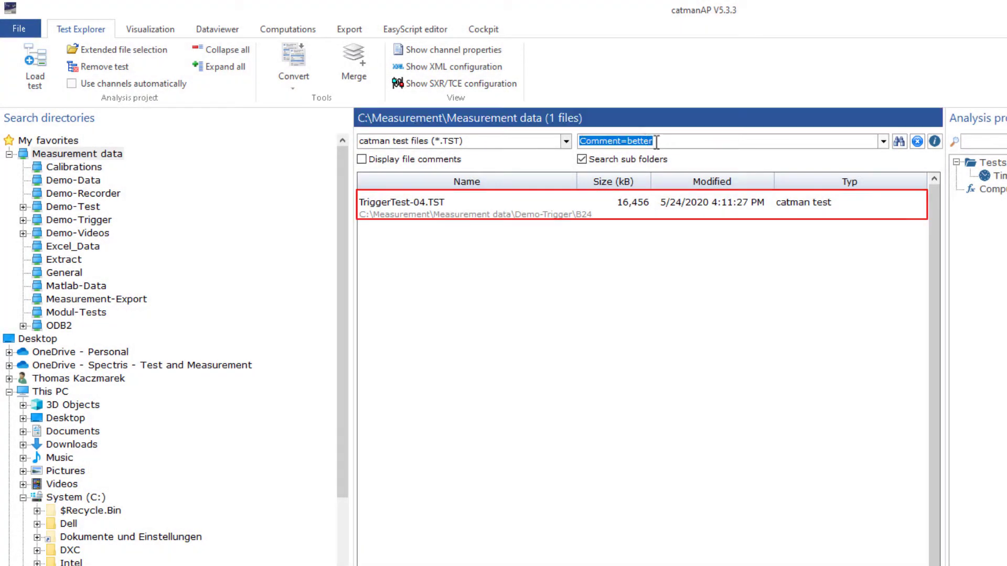
text(Series=B24)
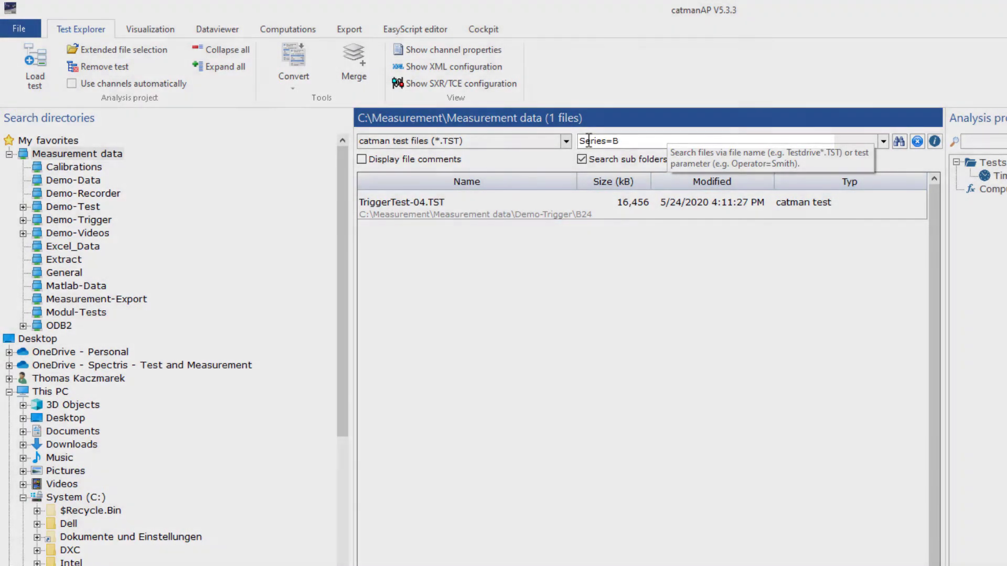
key(Return)
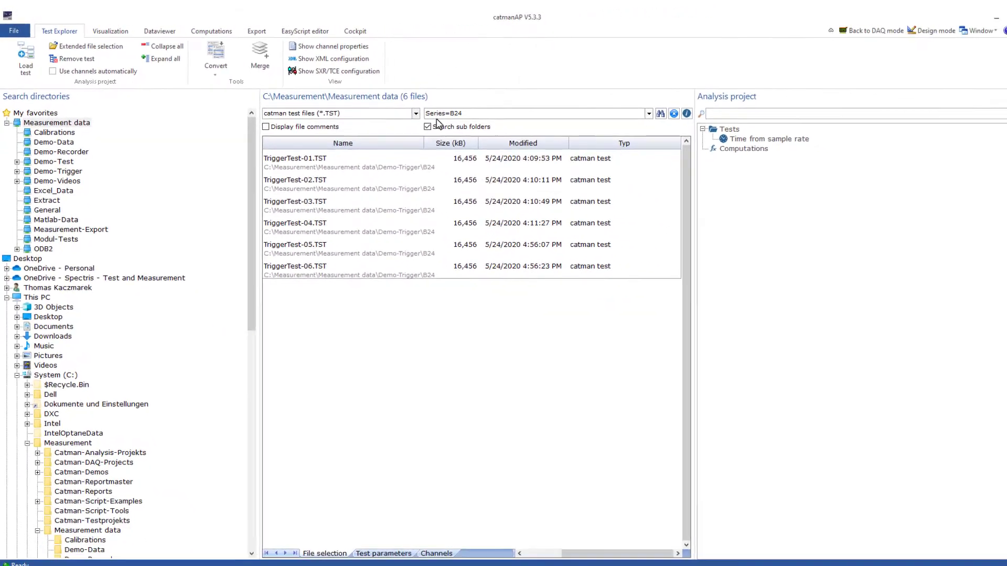
Step: Load TriggerTest-01.TST and expand its Test data in the Dataviewer to list its channels
right_click(315, 160)
click(342, 173)
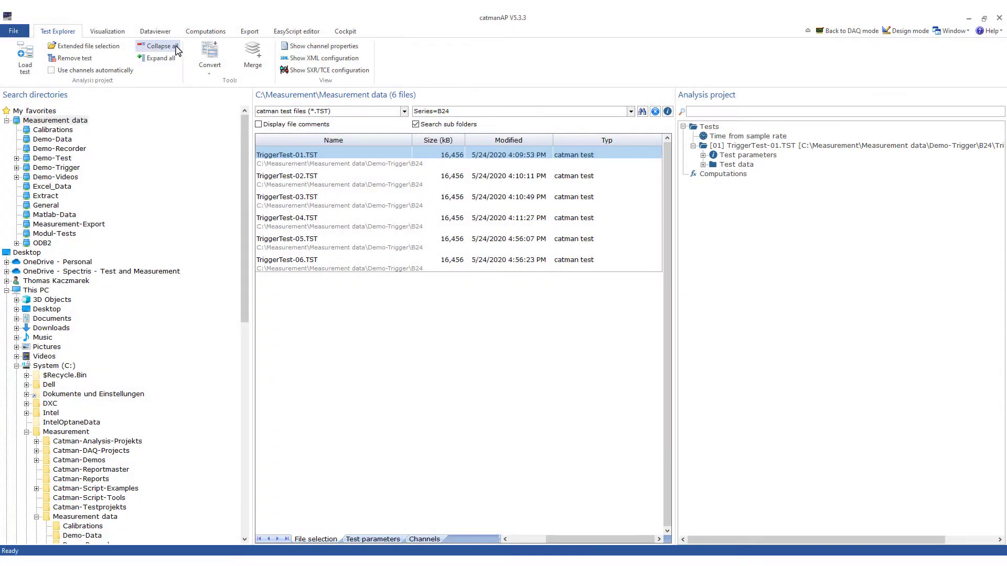
click(166, 33)
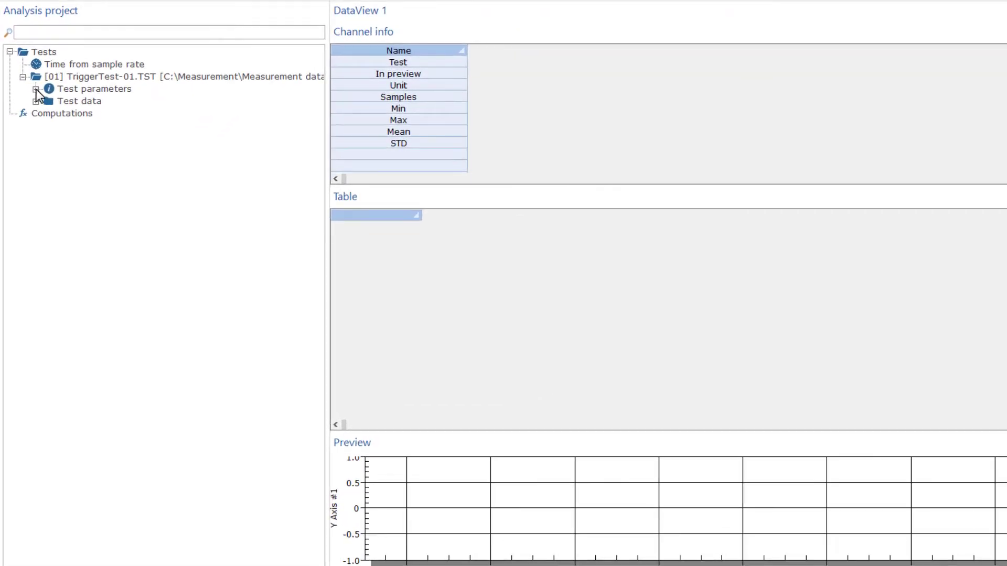
click(36, 89)
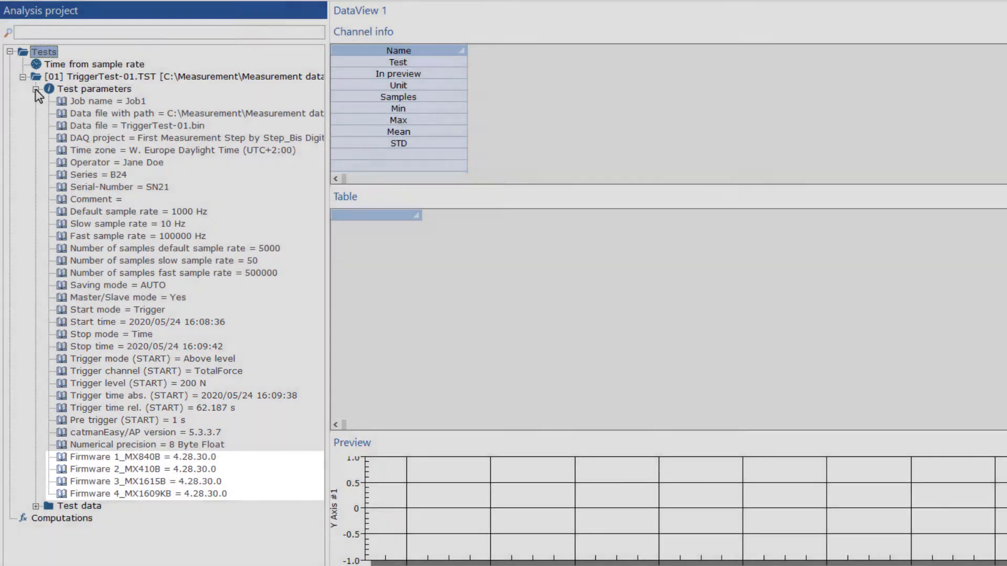
click(36, 89)
click(36, 101)
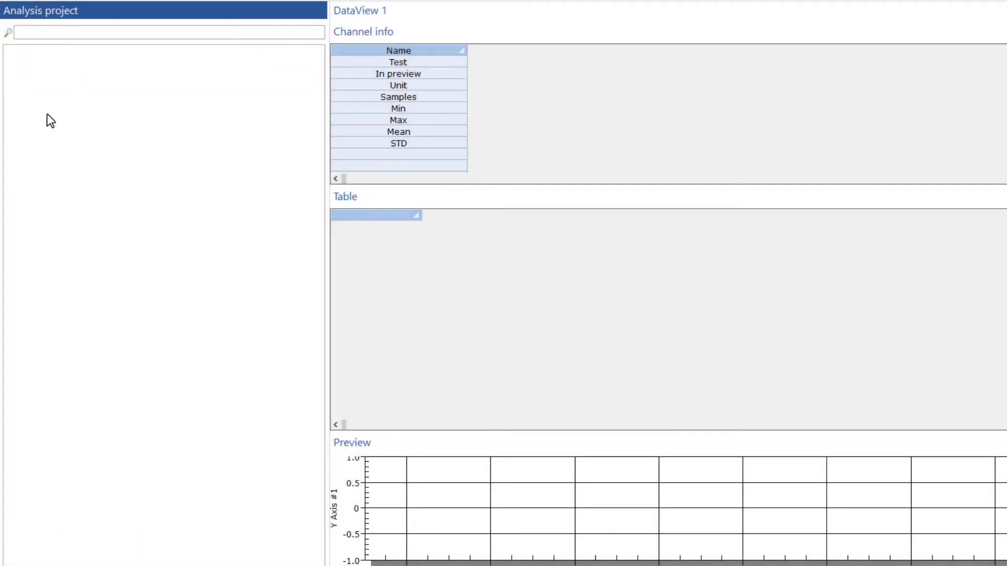
click(48, 114)
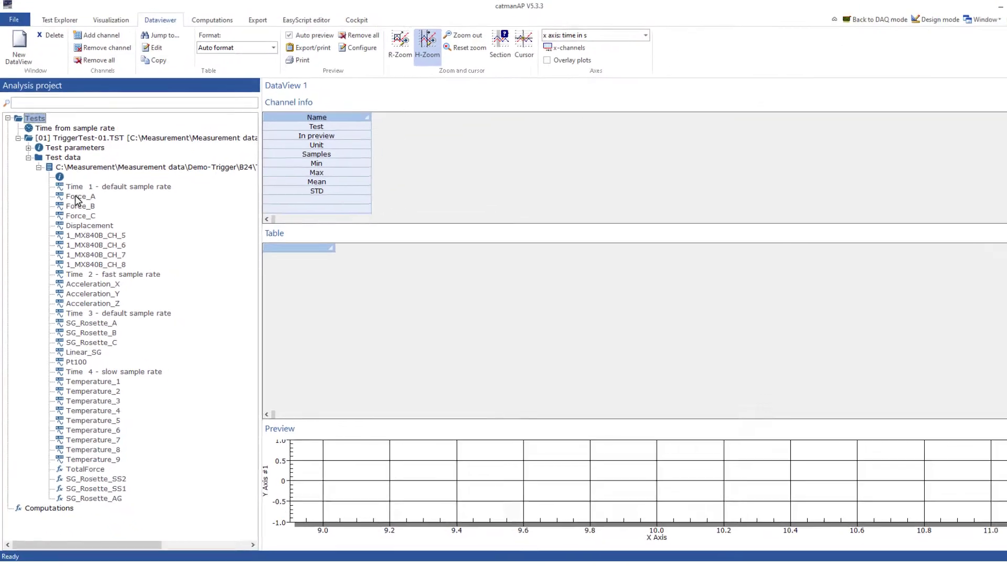
Step: Display Force_A, Force_B, Force_C and Displacement in the DataView and enlarge the previews
drag(101, 150, 343, 186)
drag(263, 229, 395, 185)
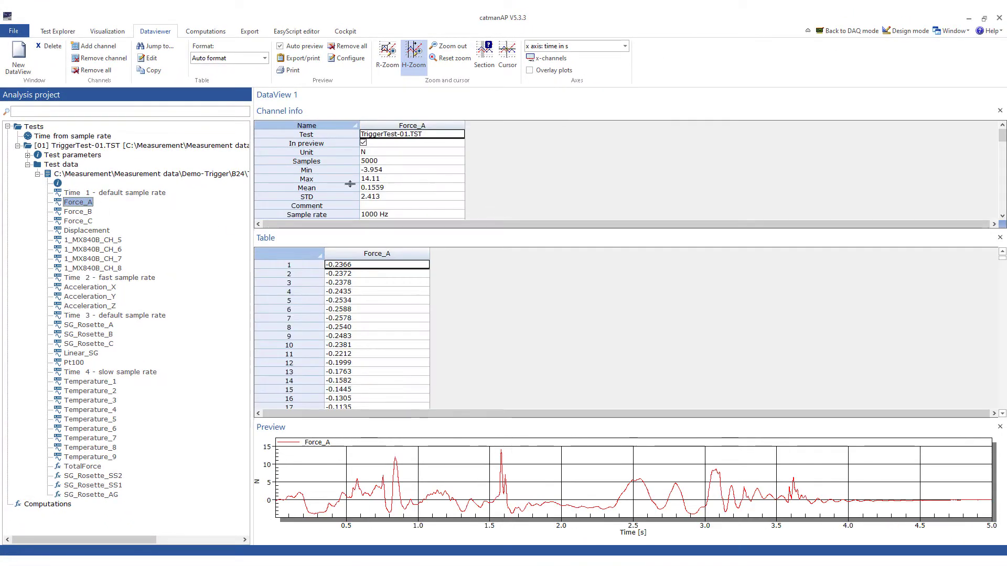
click(87, 212)
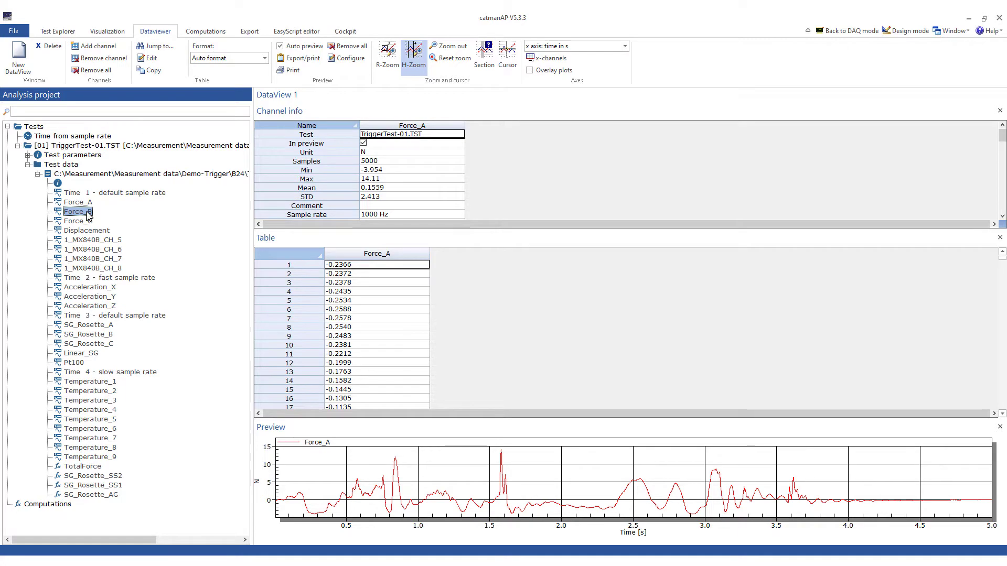
shift+click(96, 231)
drag(96, 230, 96, 232)
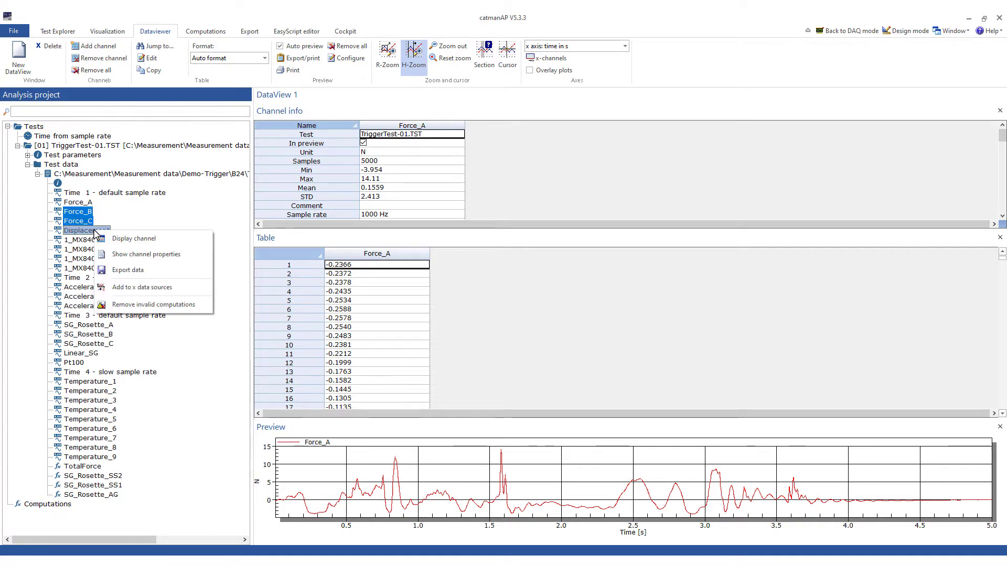
click(116, 239)
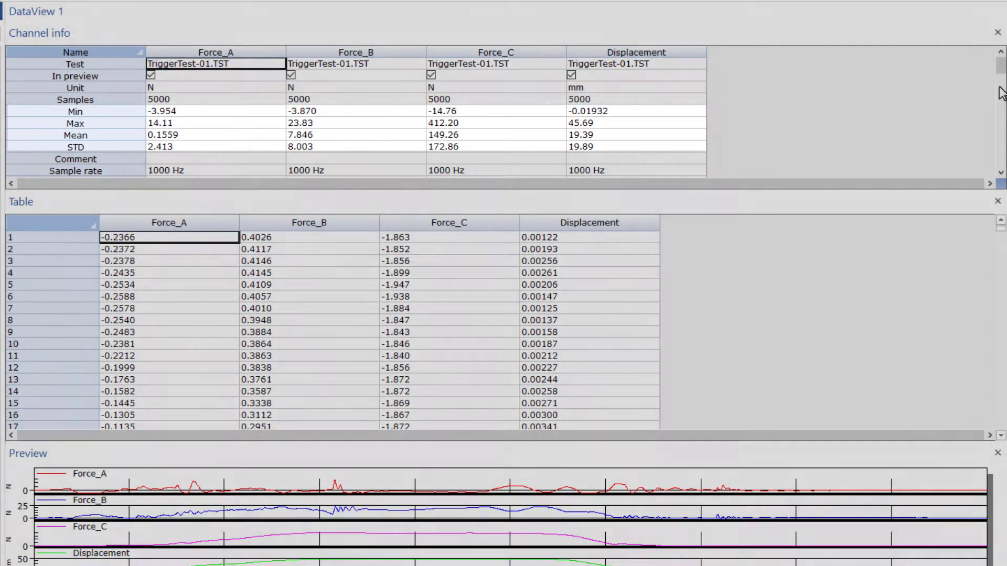
click(1002, 93)
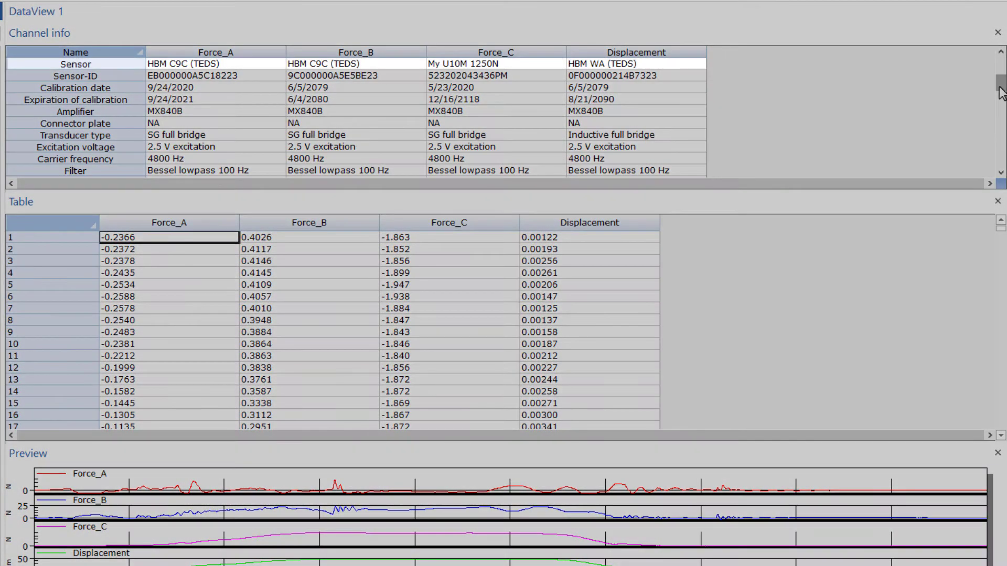
click(1002, 107)
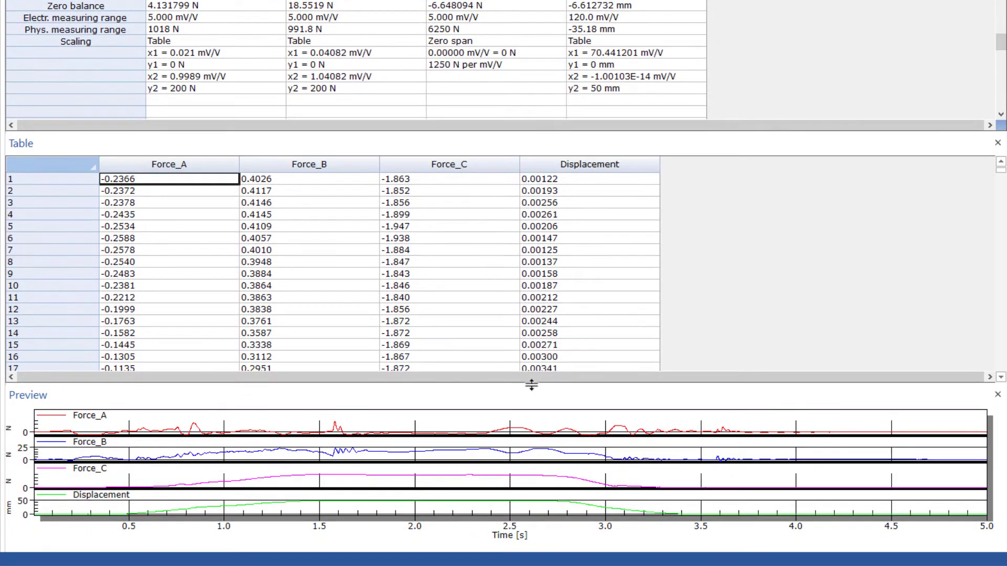
drag(532, 385, 512, 226)
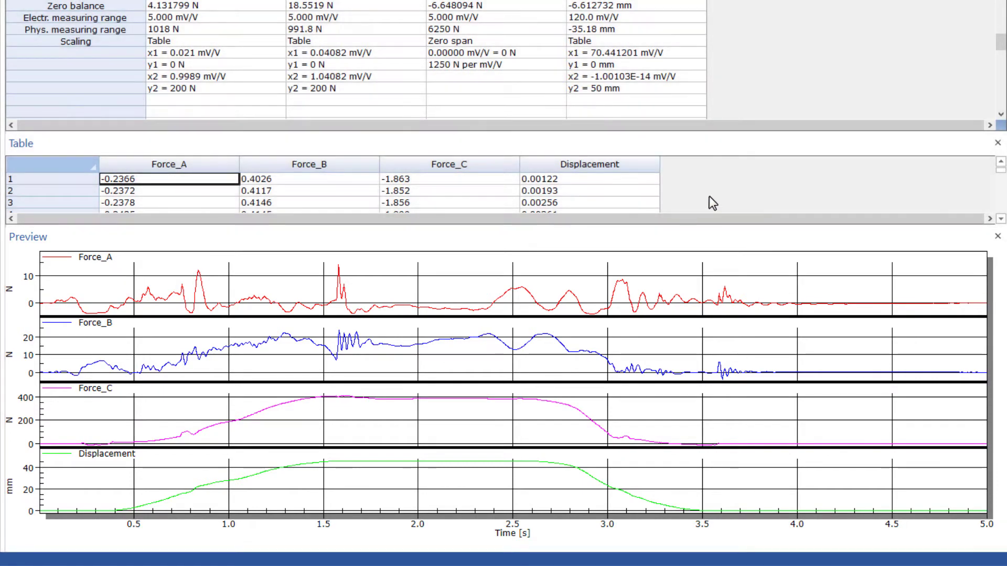
Step: Clear the DataView and show SG_Rosette_A through Linear_SG instead
right_click(712, 201)
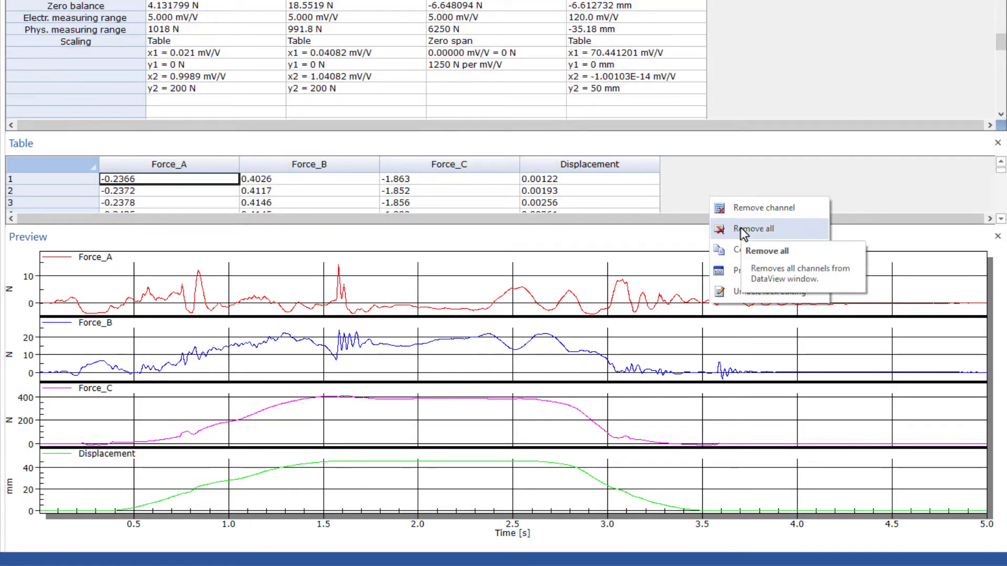
click(784, 233)
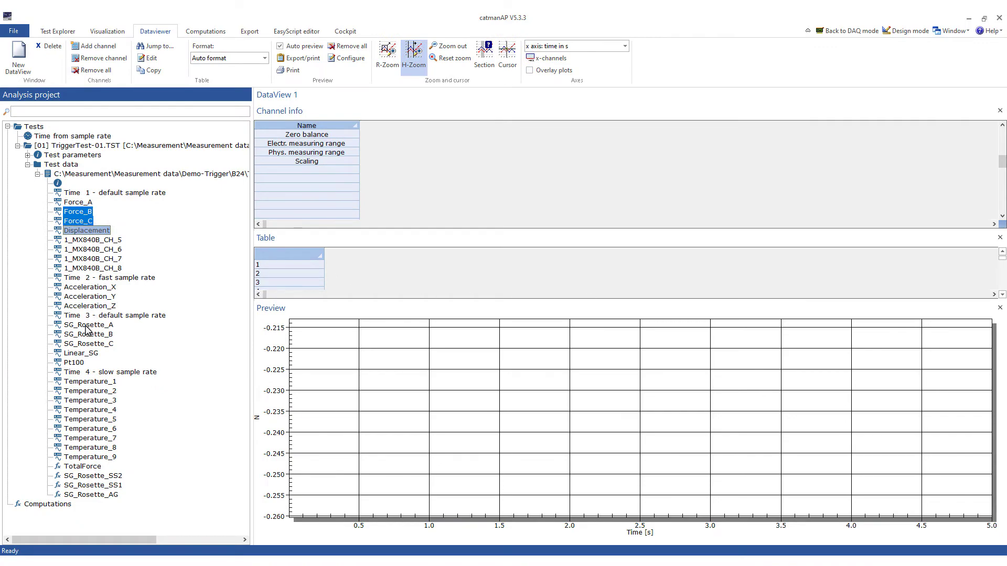
click(86, 326)
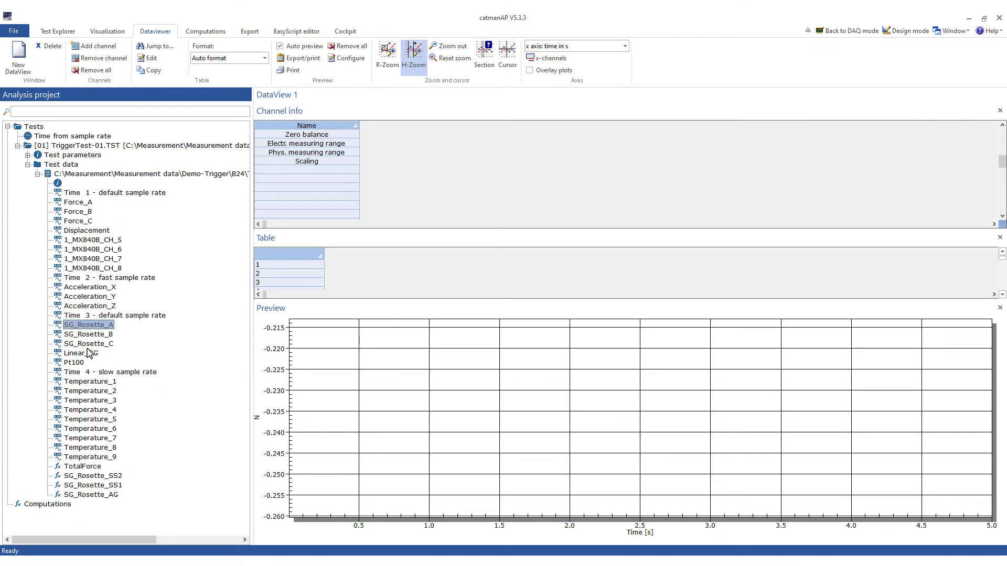
shift+click(89, 354)
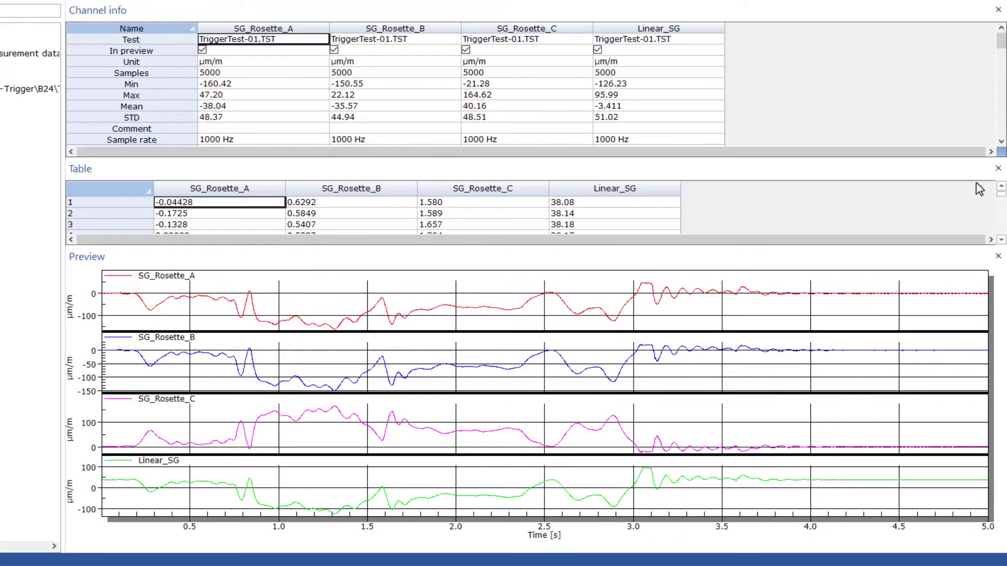
click(1003, 202)
click(1003, 126)
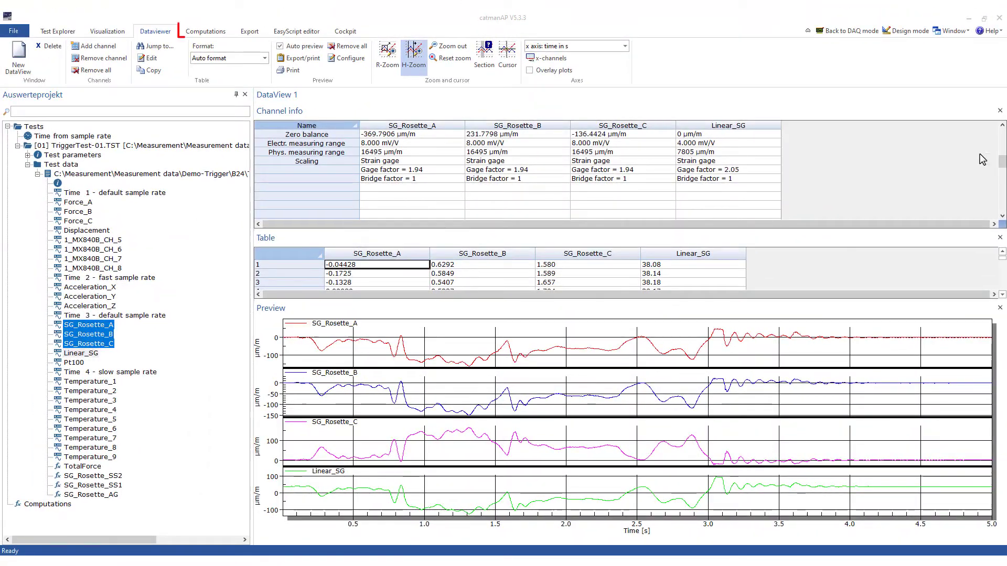
Step: Create the DifferentialForce computation as Force_A[01] - Force_B[01] in unit N
click(218, 34)
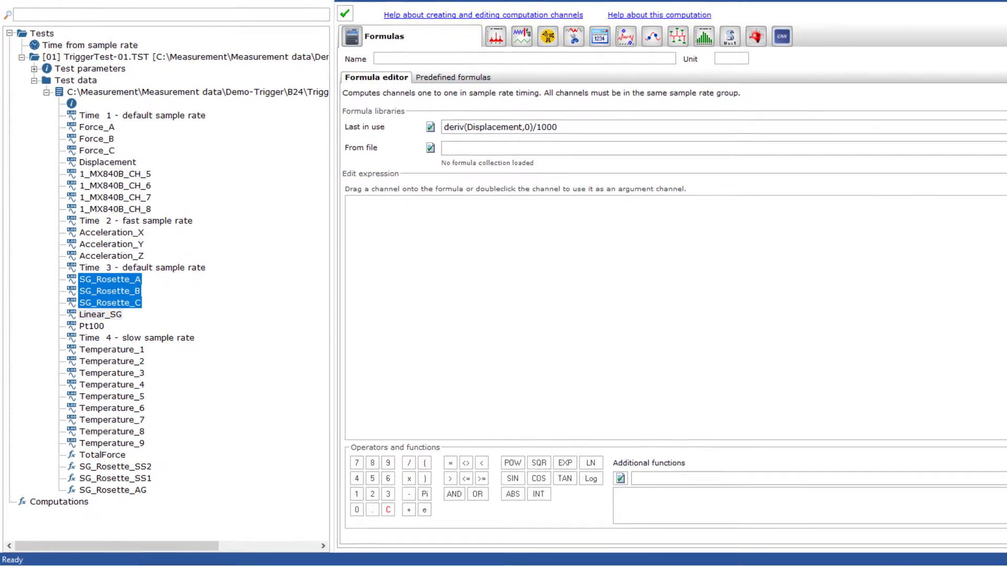
click(90, 125)
drag(91, 124, 394, 237)
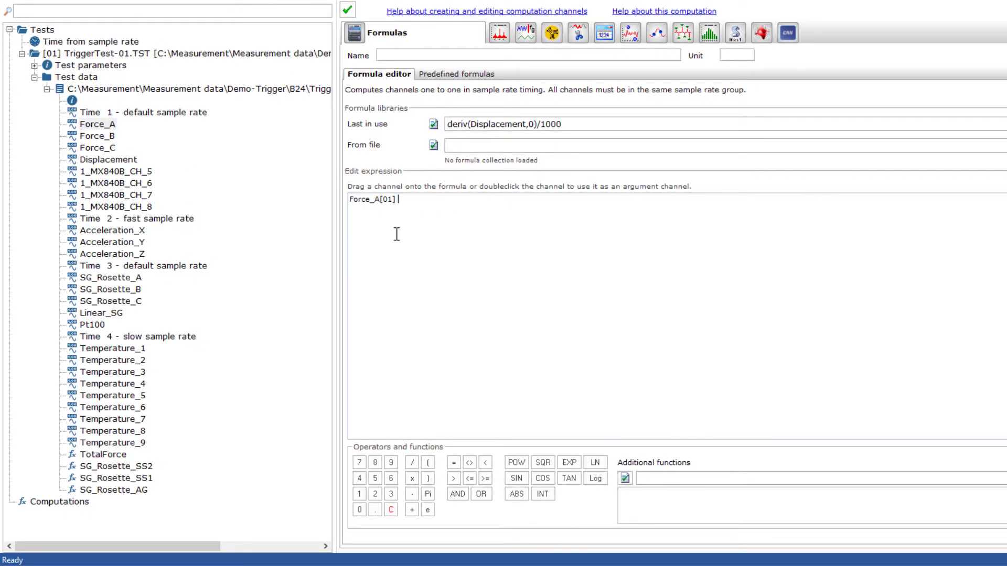
text(-)
drag(96, 136, 451, 211)
click(384, 54)
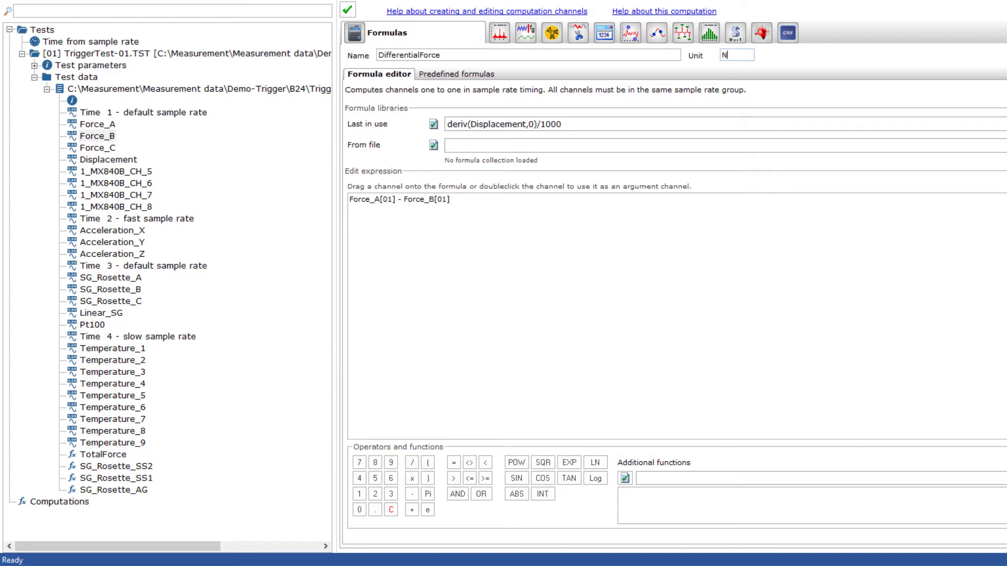
click(348, 10)
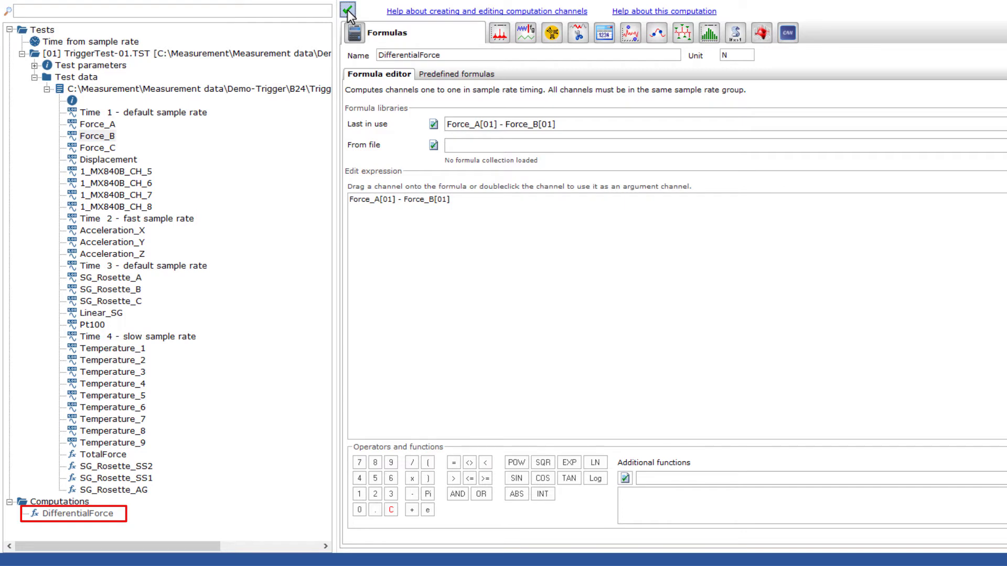
Step: Create Linear_SG_corrected using the Remove offset predefined formula on Linear_SG
click(422, 74)
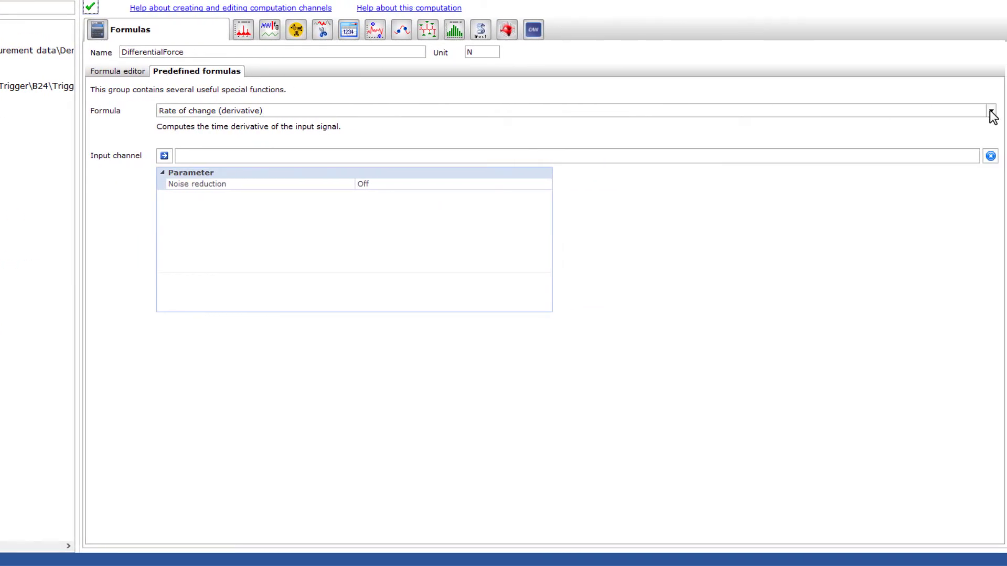
click(991, 111)
click(912, 182)
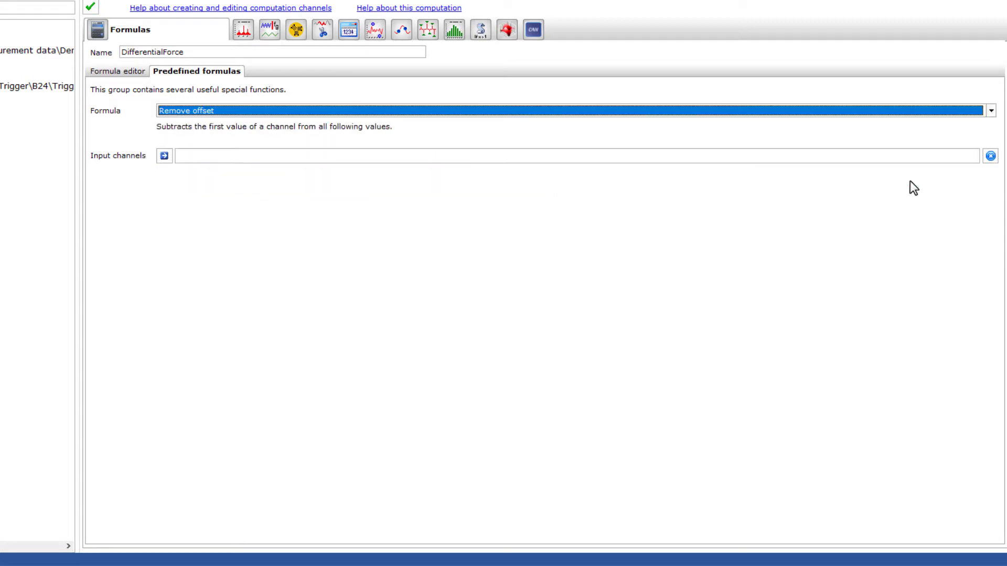
click(101, 313)
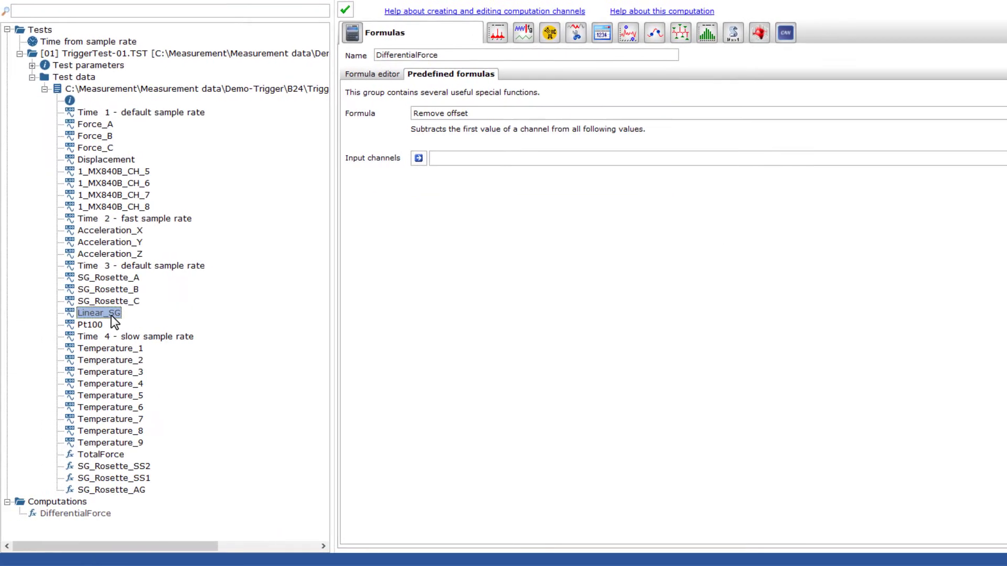
click(421, 158)
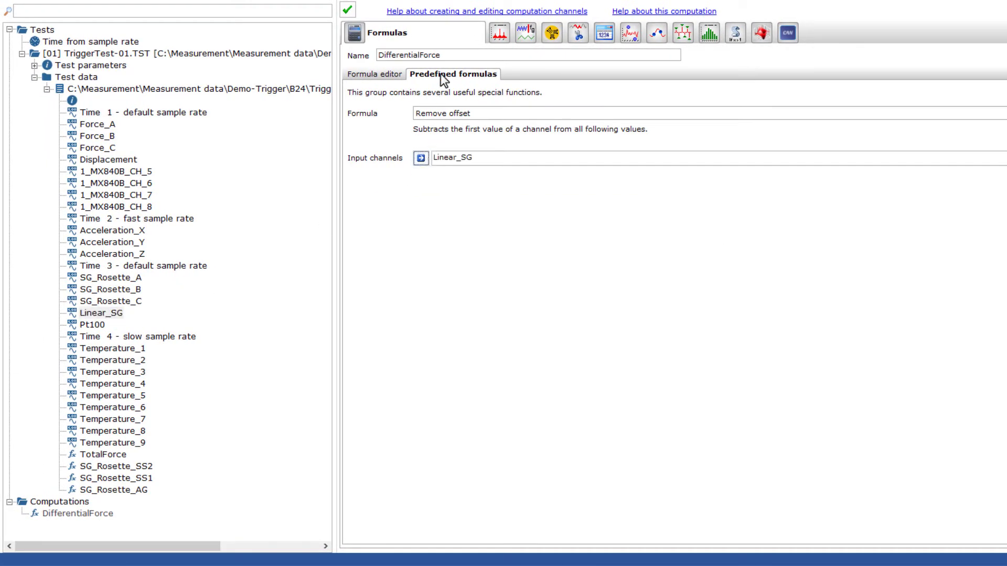
drag(446, 55, 376, 68)
text(Linear_SG_corrected)
click(347, 10)
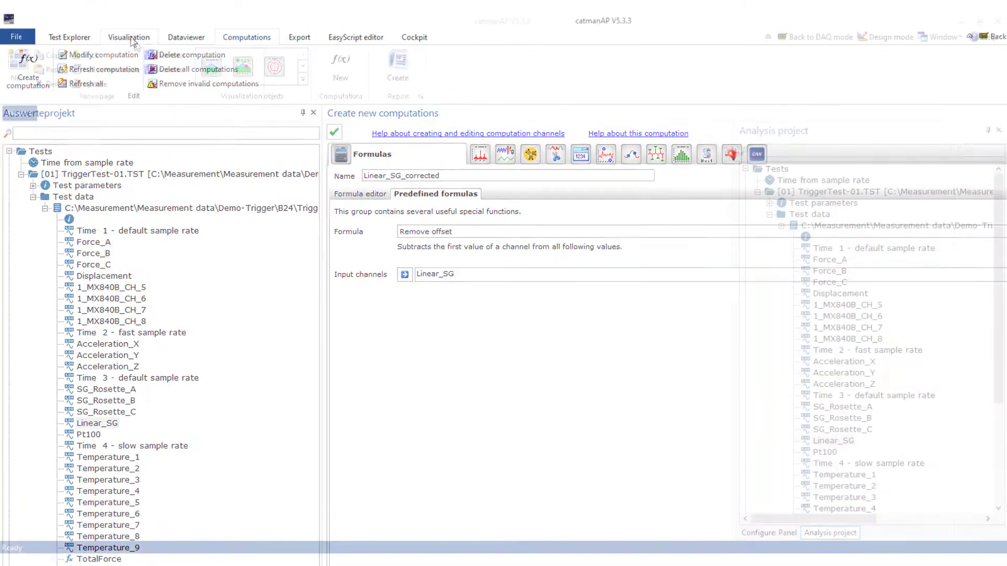
Step: Place the force channels in an enlarged graph titled Force overview
drag(830, 260, 445, 226)
drag(531, 244, 321, 144)
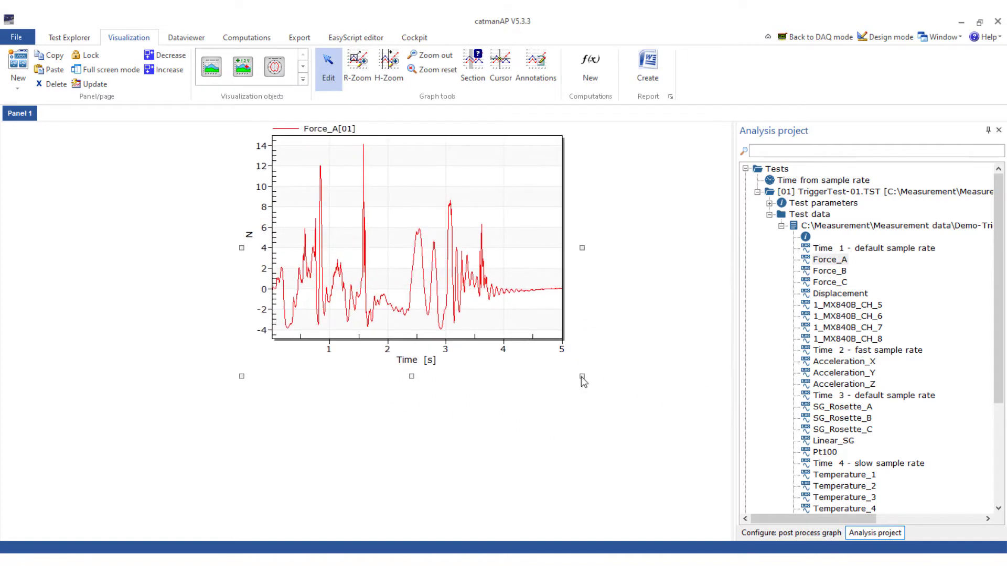
mouse_move(582, 382)
mouse_down()
mouse_move(602, 443)
mouse_move(724, 511)
mouse_up()
mouse_move(830, 271)
mouse_down()
mouse_move(737, 262)
mouse_move(677, 272)
mouse_move(834, 286)
mouse_move(649, 279)
mouse_up()
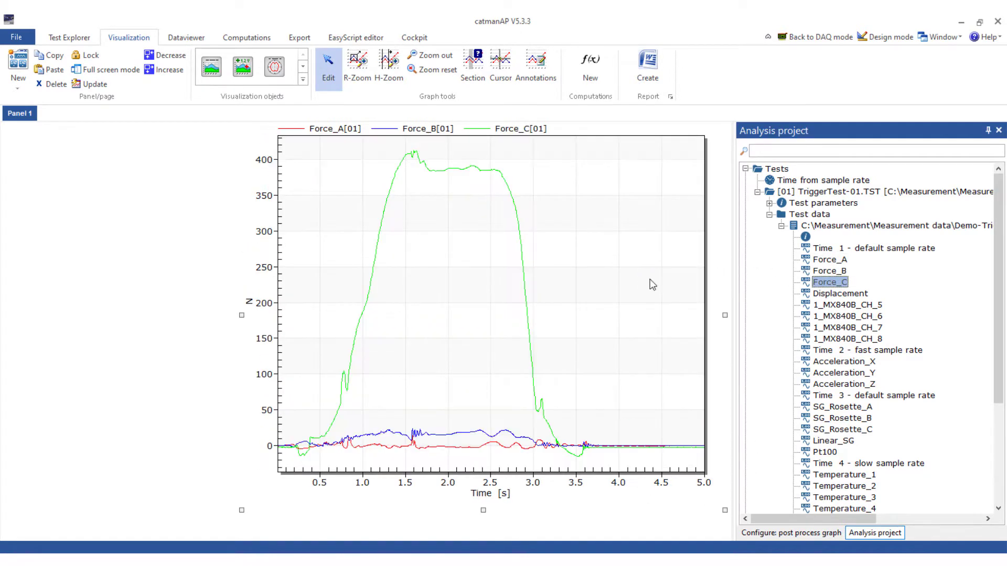
click(767, 534)
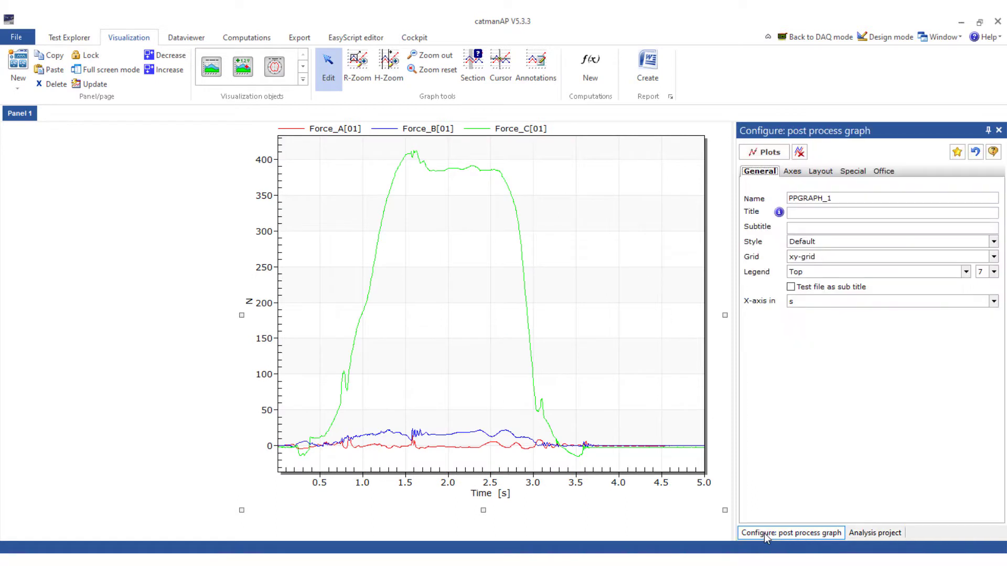
click(797, 214)
text(Force overview)
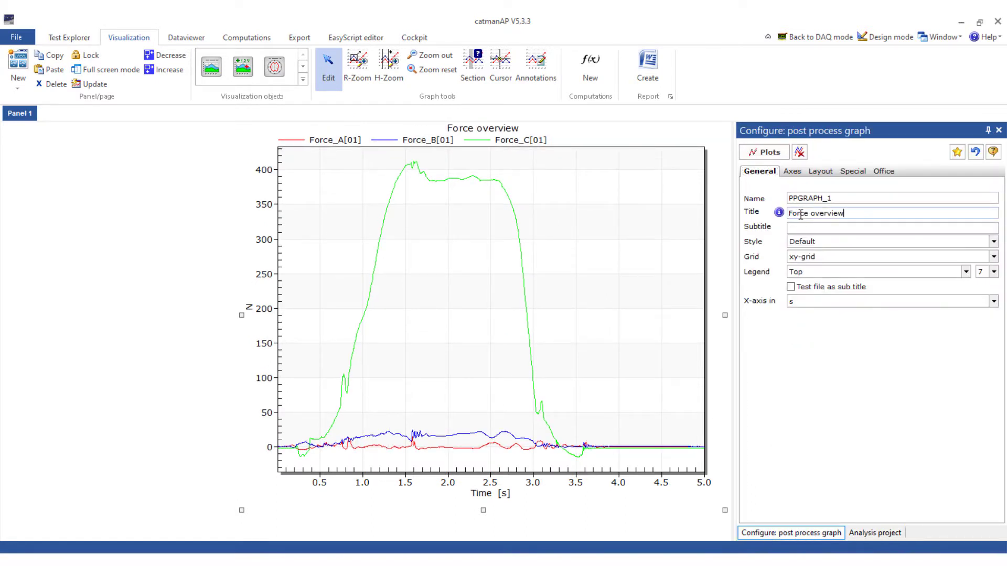
Step: Add TotalForce and DifferentialForce to the graph, each in its own axis layer
click(874, 534)
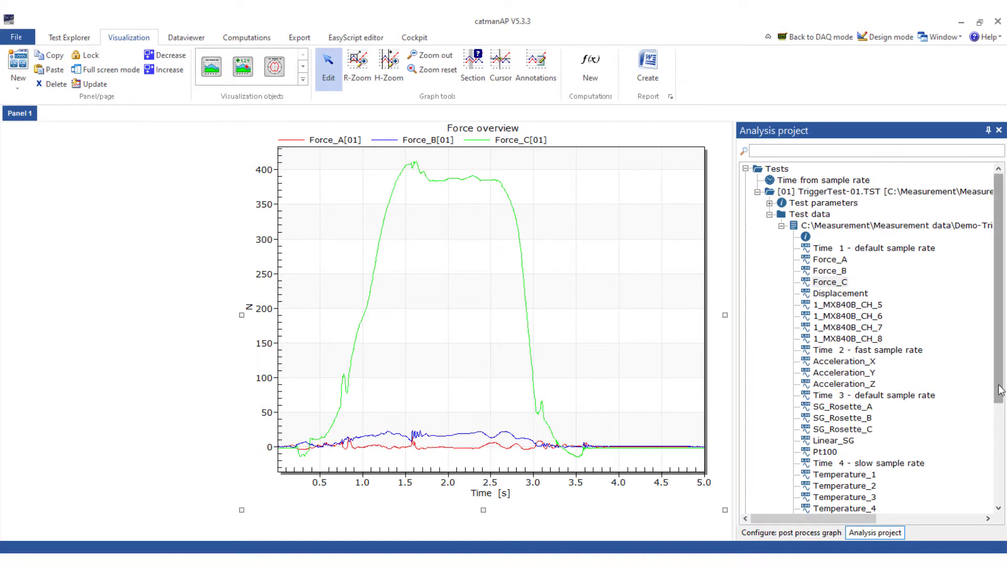
scroll(980, 467, down, 5)
drag(855, 430, 571, 324)
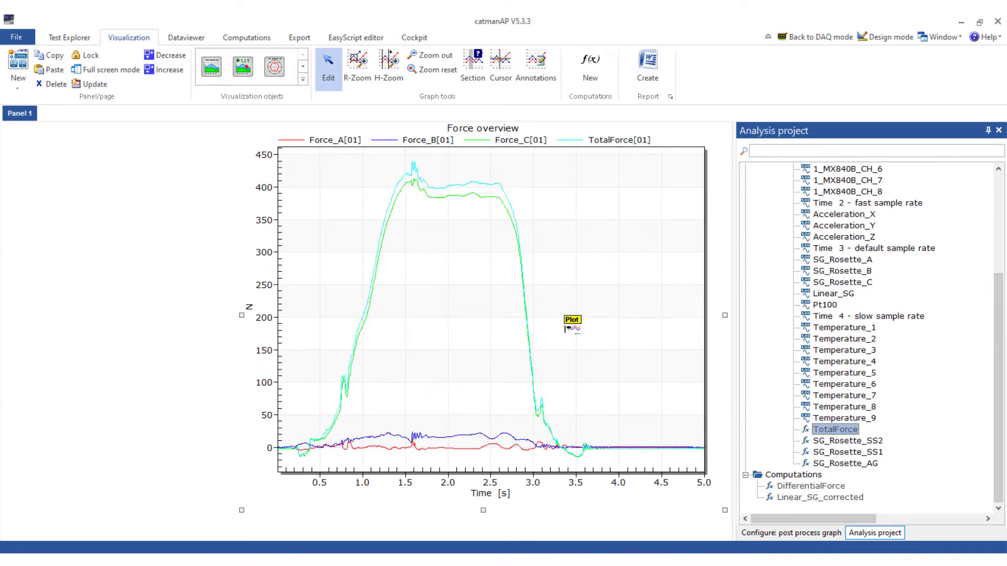
drag(811, 486, 628, 342)
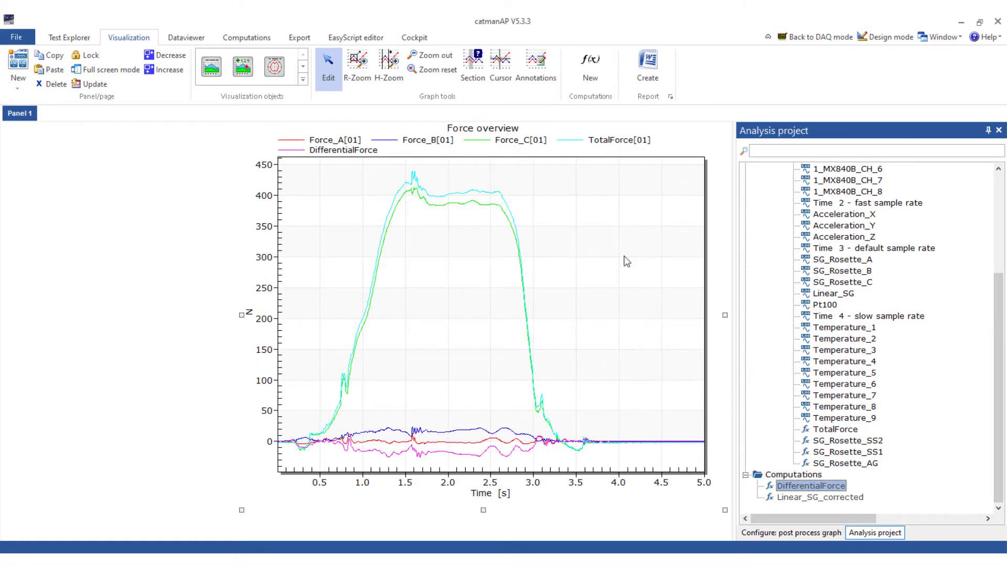
right_click(608, 142)
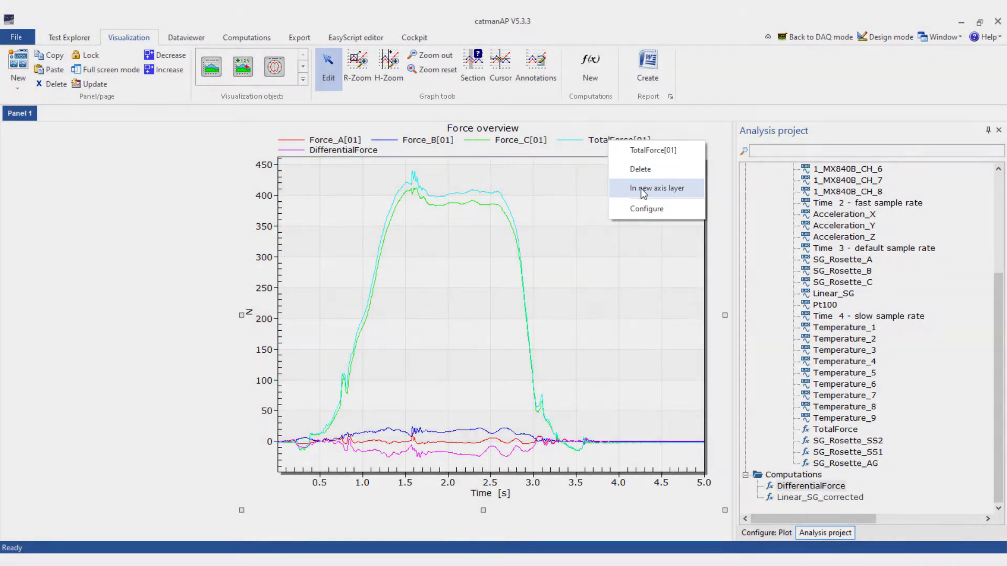
click(640, 187)
right_click(615, 147)
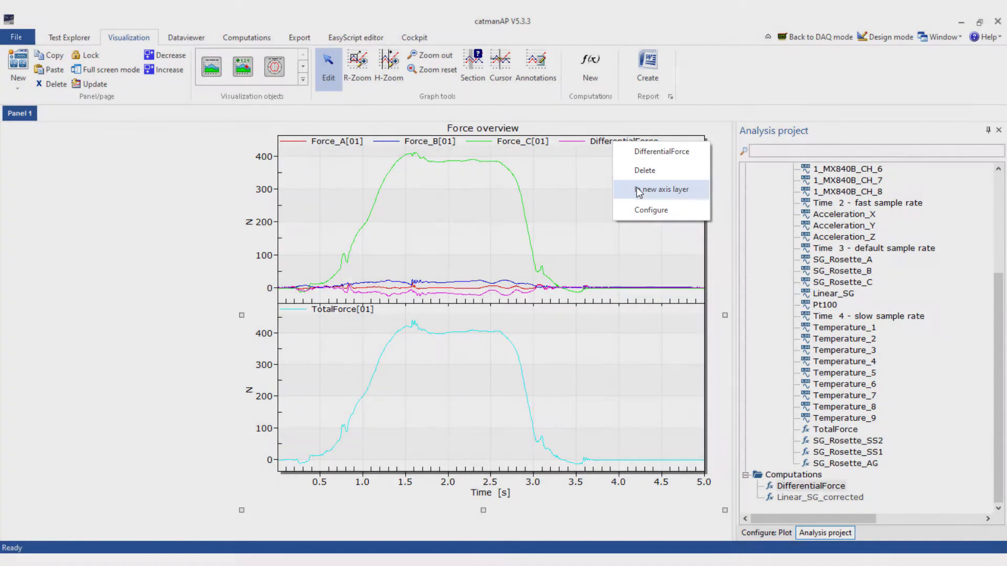
click(639, 190)
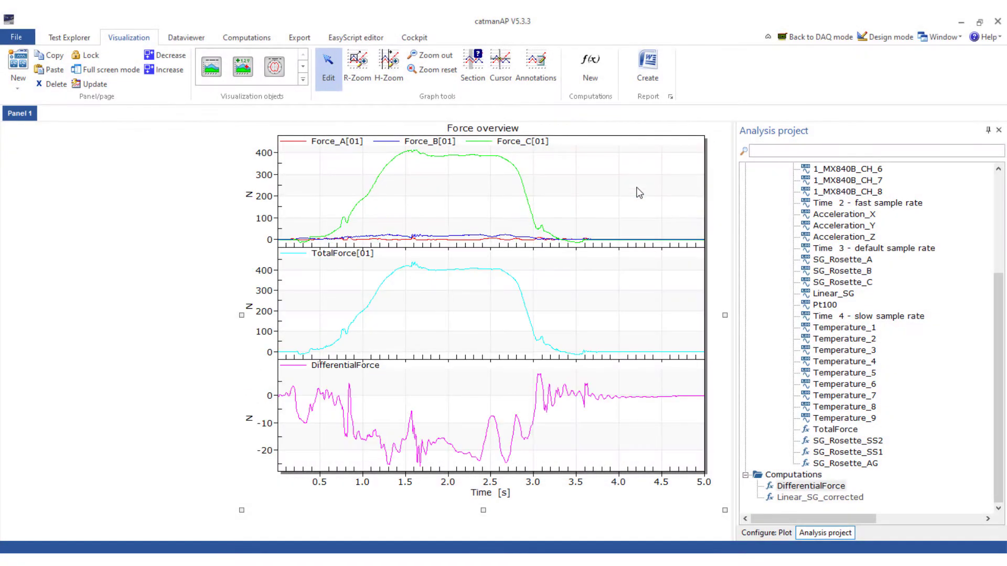
Step: Colour the TotalForce[01] curve blue
right_click(362, 257)
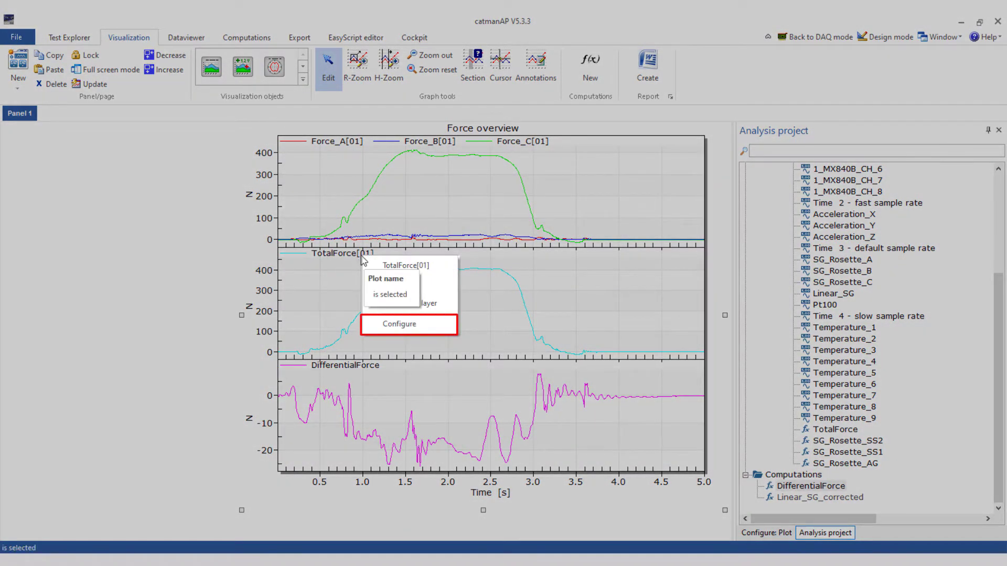
click(400, 328)
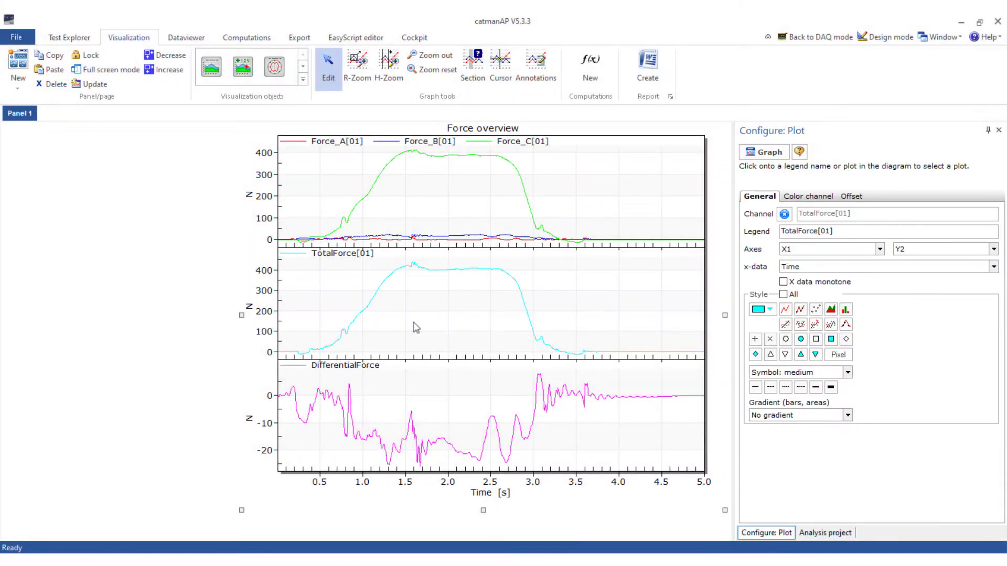
click(770, 310)
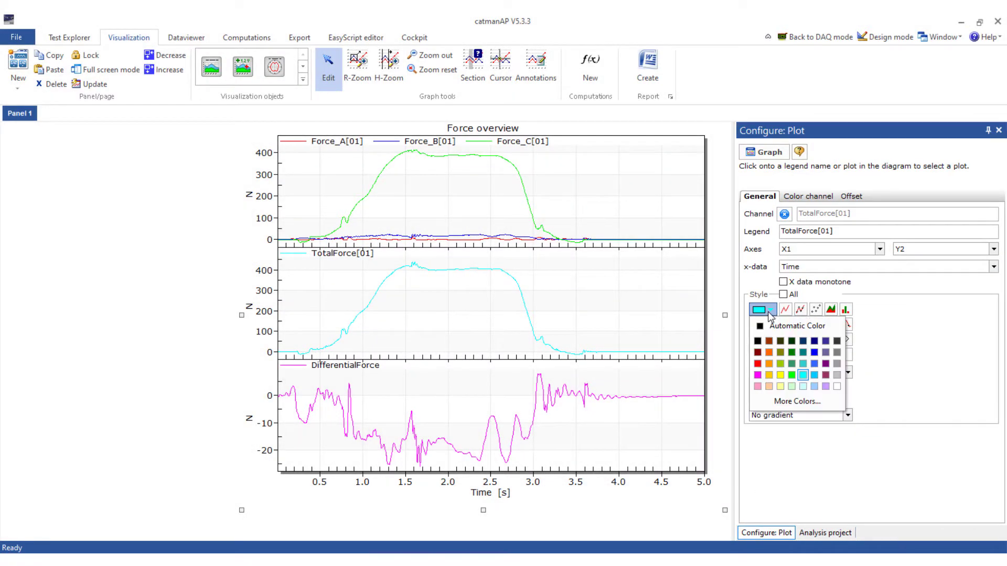
click(815, 353)
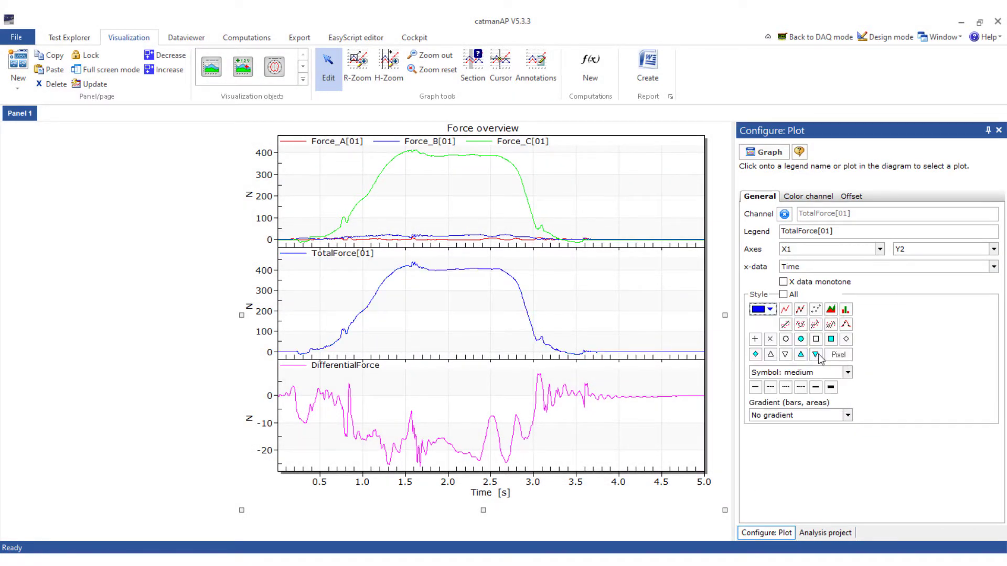
Step: Plot TotalForce on a new Panel 2 in an enlarged graph titled Trigger time
click(19, 62)
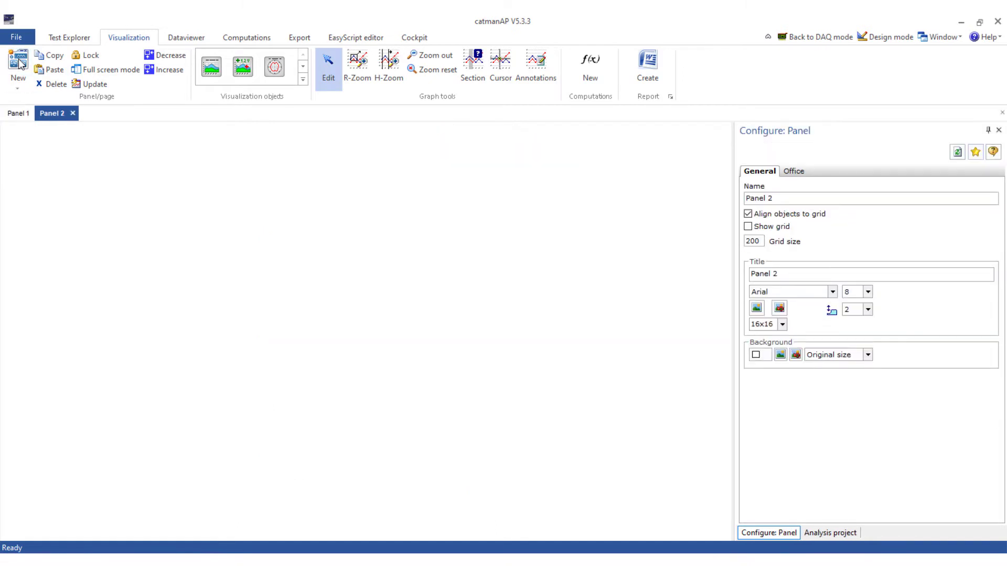
click(823, 534)
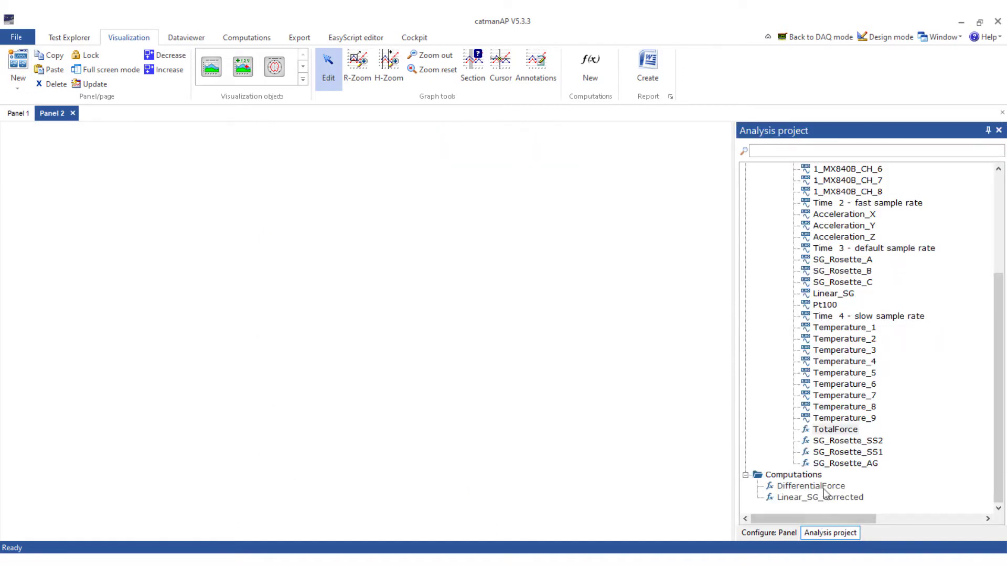
drag(835, 429, 336, 210)
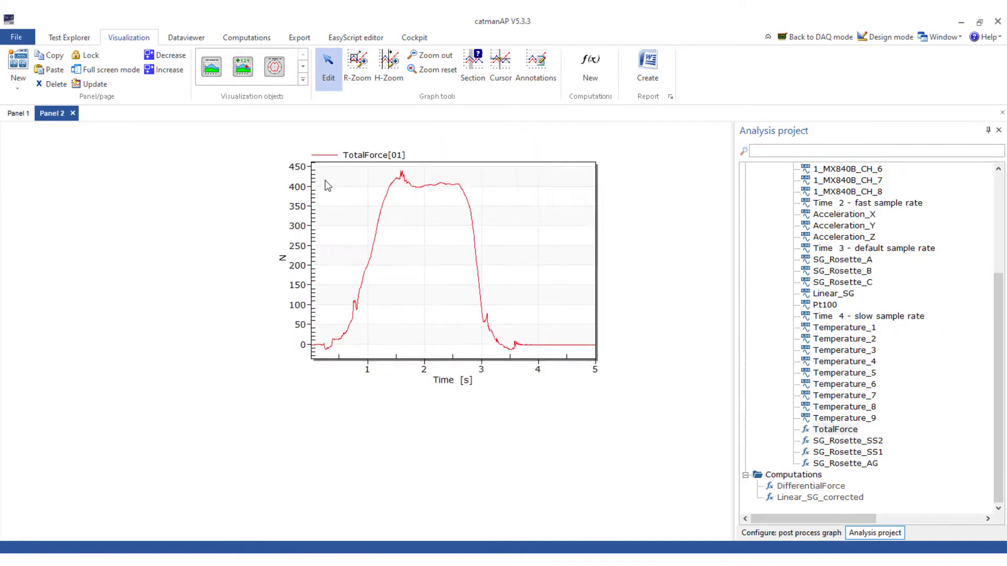
drag(599, 395, 700, 510)
click(751, 533)
click(795, 213)
text(Tr)
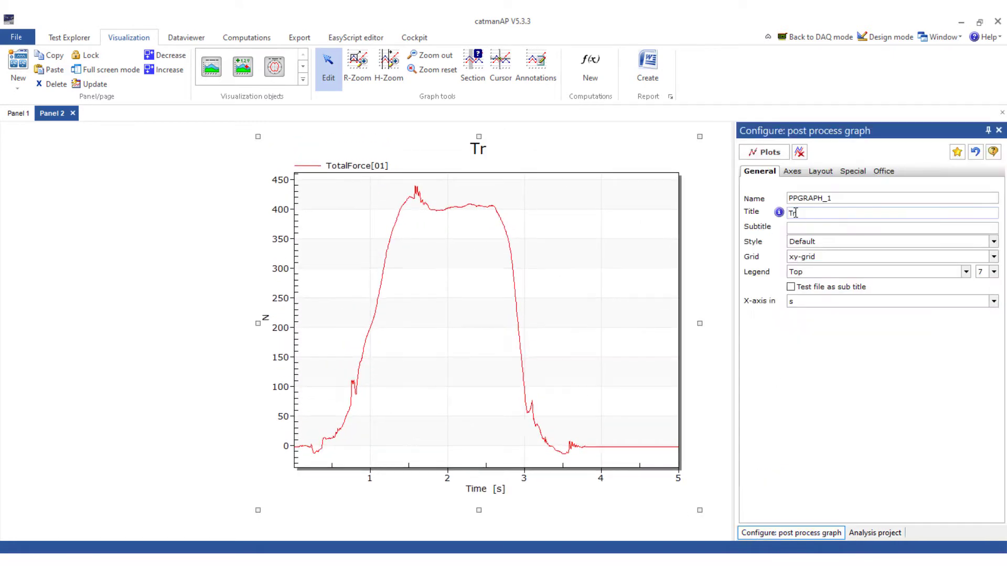
text(igger time)
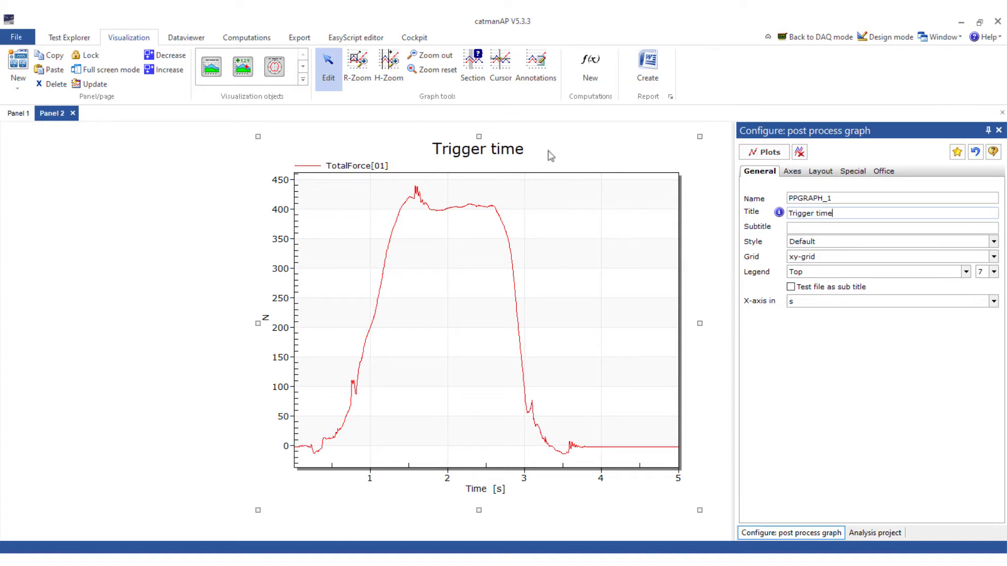
Step: Zoom into the trigger around 1 s and show the curve with filled-circle markers
click(389, 68)
drag(350, 402, 393, 400)
drag(461, 377, 518, 389)
right_click(362, 169)
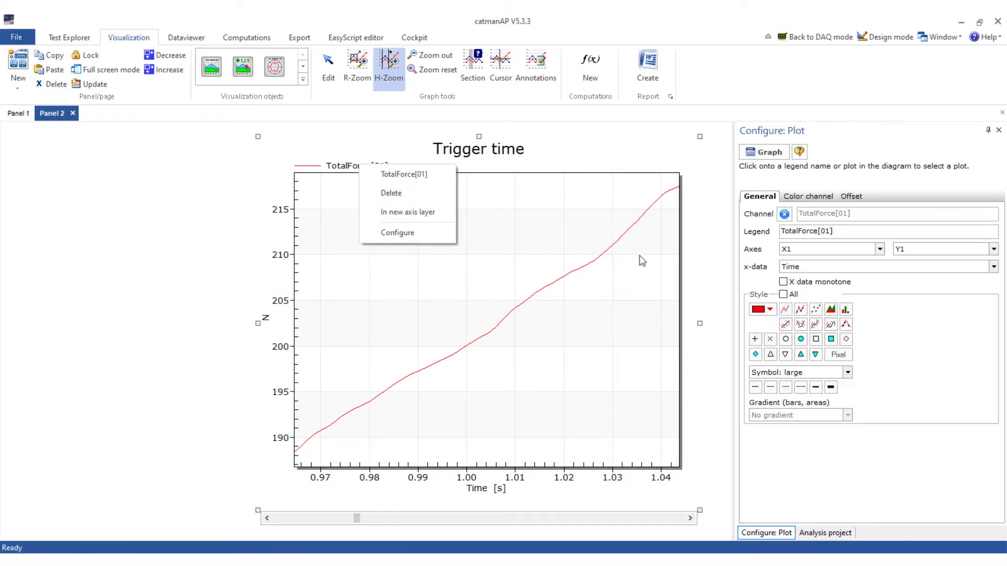
click(800, 310)
click(801, 339)
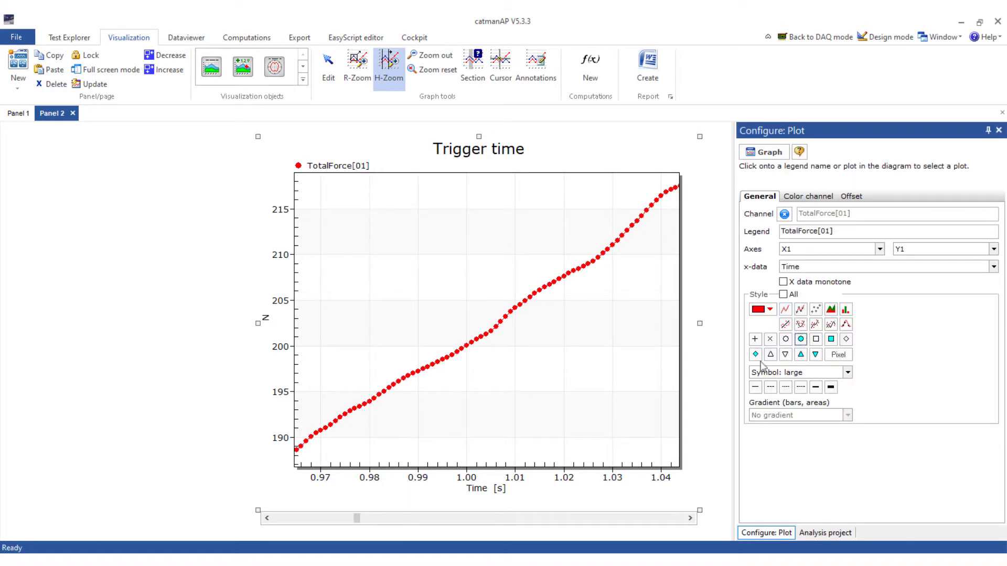
click(553, 483)
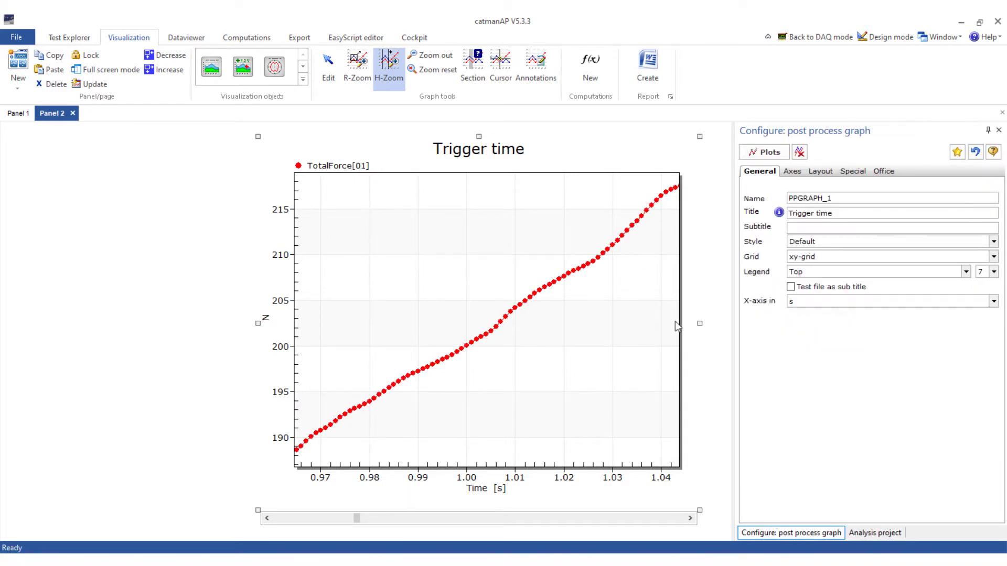
Step: Fix the x-axis manually at 0.99–1.01 s and add an empty Panel 3
click(792, 171)
click(771, 347)
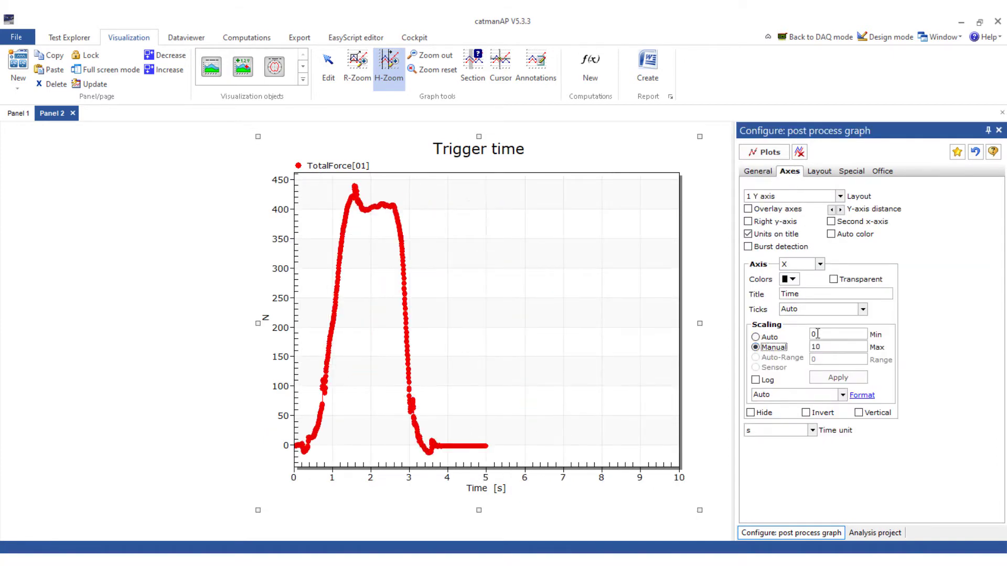
click(818, 333)
click(820, 379)
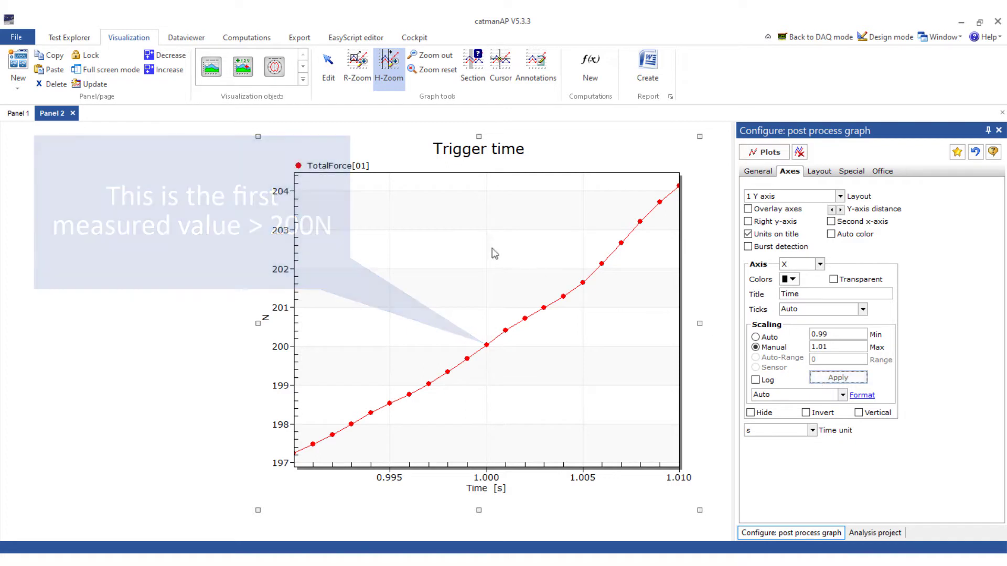
click(18, 63)
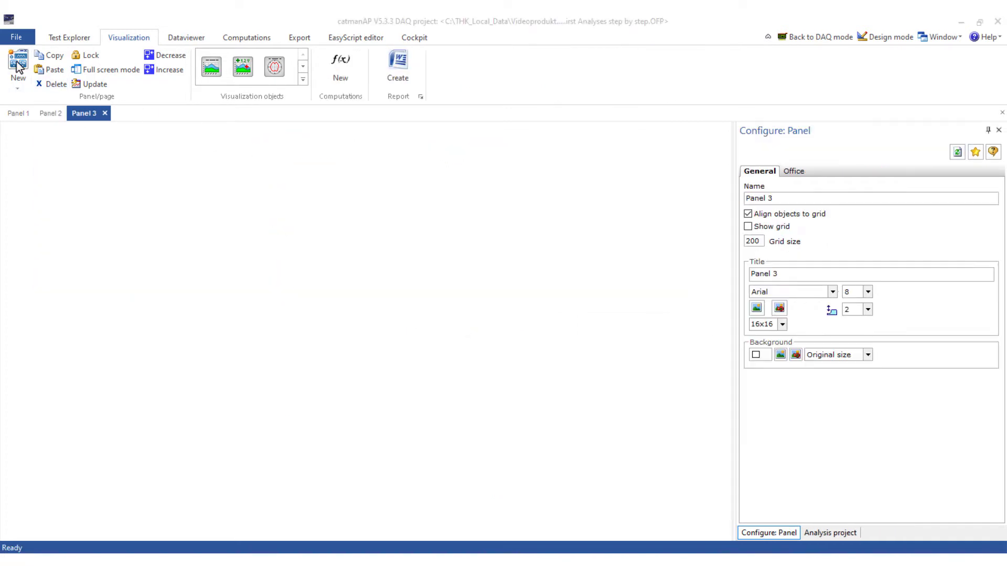
Step: Overlay Linear_SG and Linear_SG_corrected on Panel 3 in a graph titled 'Linear SG corrected'
click(830, 532)
drag(828, 441, 191, 138)
drag(607, 477, 699, 527)
scroll(990, 461, down, 5)
drag(827, 505, 555, 341)
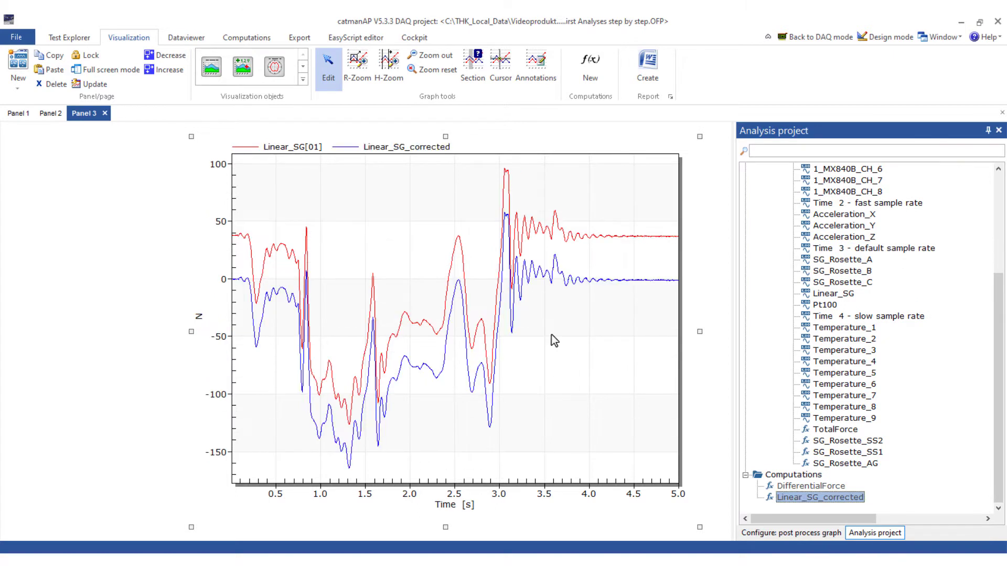
click(776, 533)
click(817, 213)
text(Linear SG corrected)
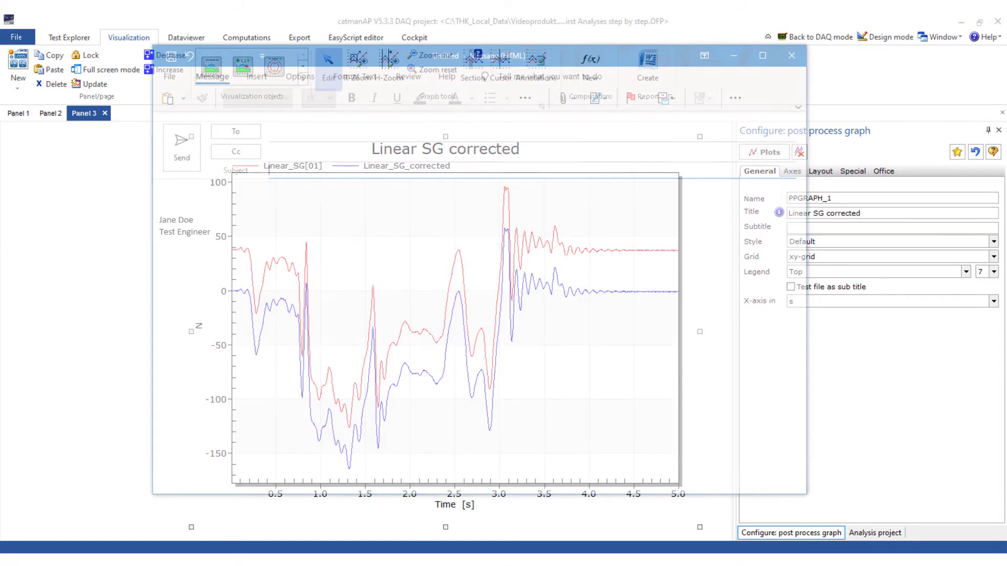
Step: Finish the 'interim report' subject, then greet the recipient and write 'The first tests were successful.' and 'Here an interim report with the first results.'
text(im report)
key(Tab)
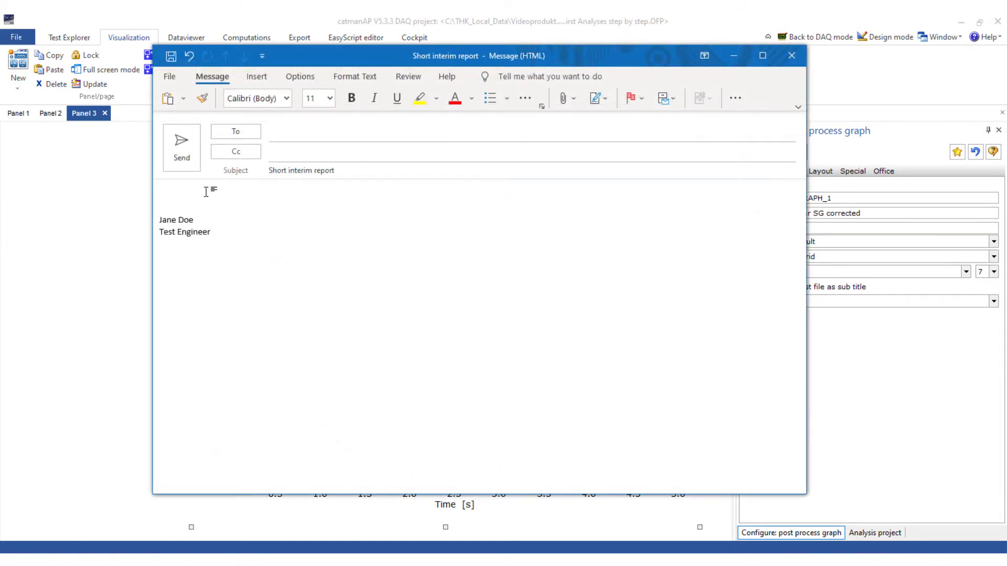
text(Hi Bob,)
key(Return)
key(Return)
text(The first tests were successful.)
key(Return)
text(Here an interim report with the first results.)
key(Return)
key(Return)
key(Return)
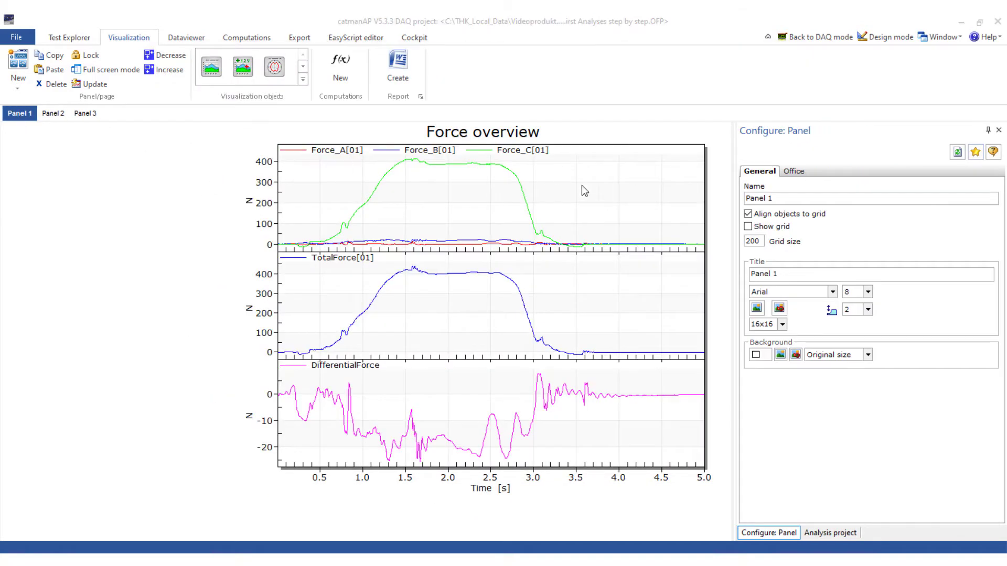
Step: Copy the Force overview graph to the clipboard as a PNG image
right_click(581, 184)
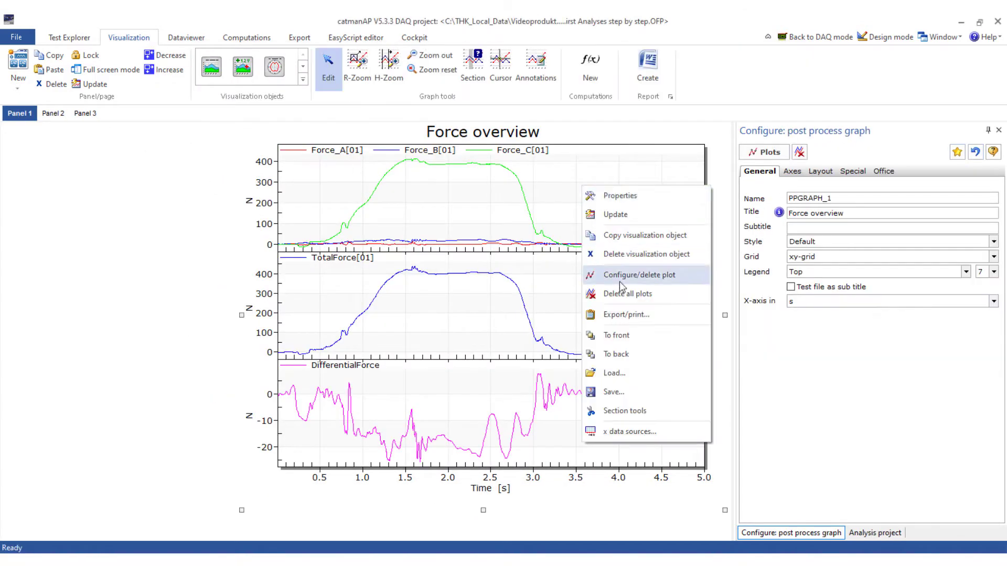
click(625, 315)
click(496, 228)
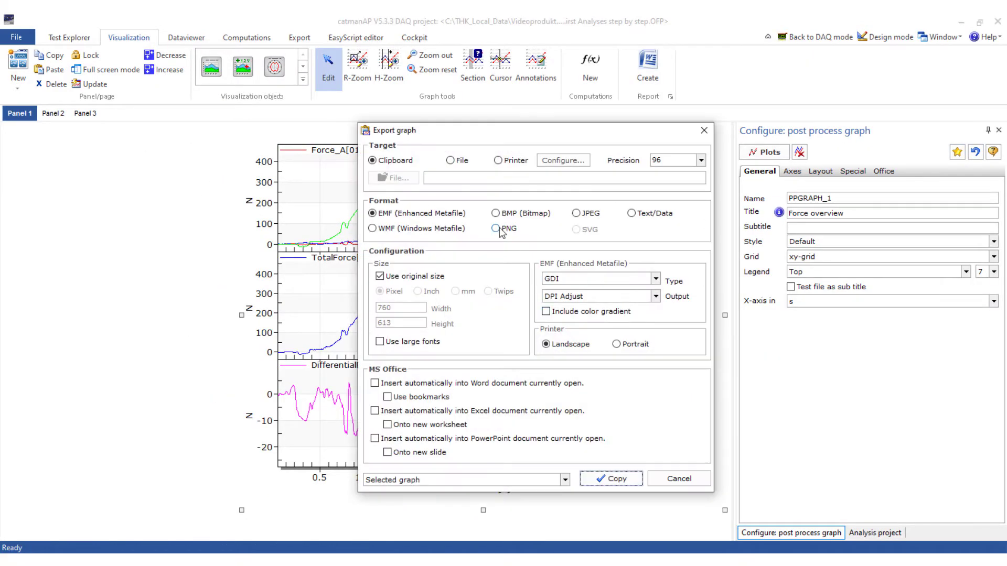
click(608, 479)
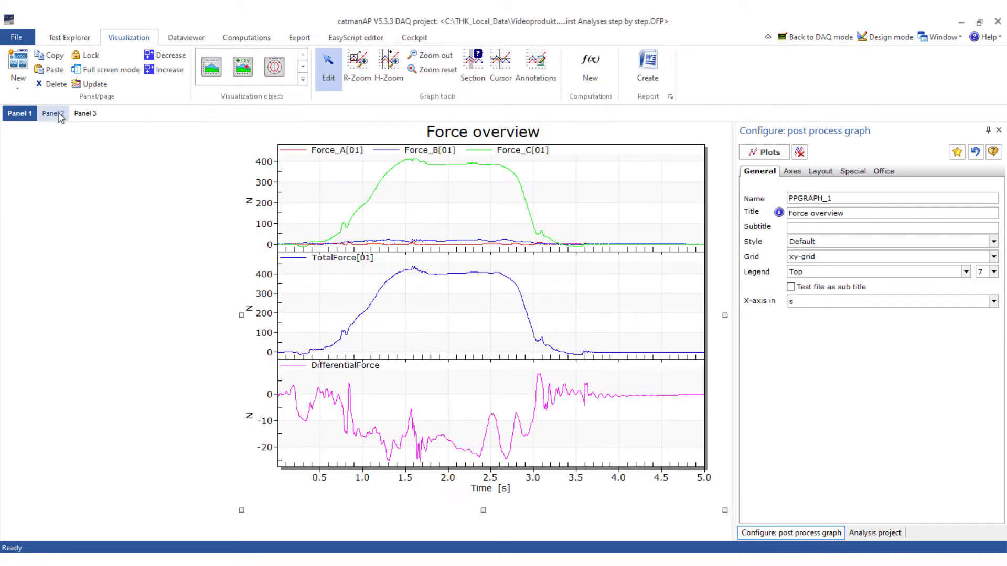
Step: Copy Panel 2's Trigger time graph as PNG and paste it into the e-mail
click(53, 114)
right_click(496, 279)
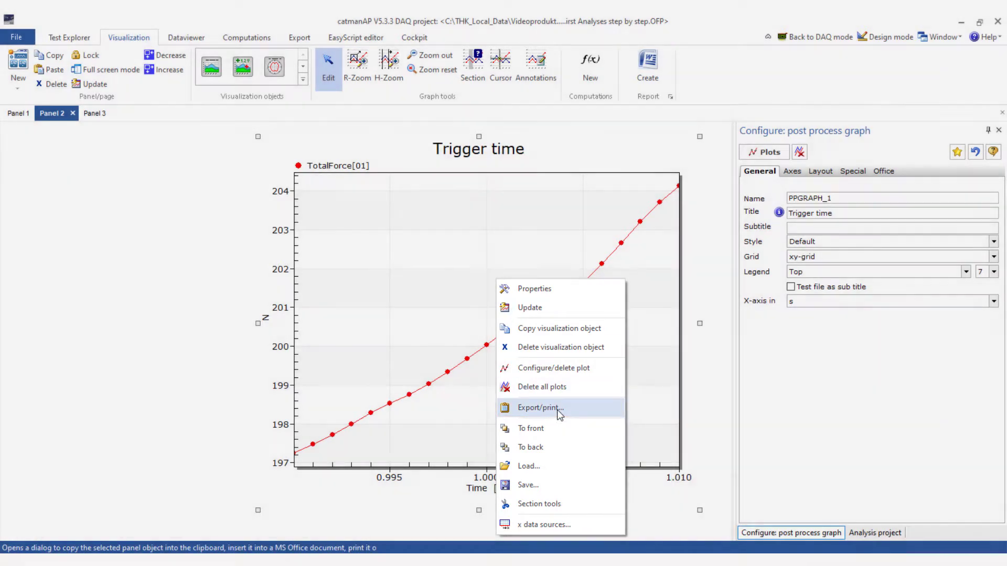
click(558, 409)
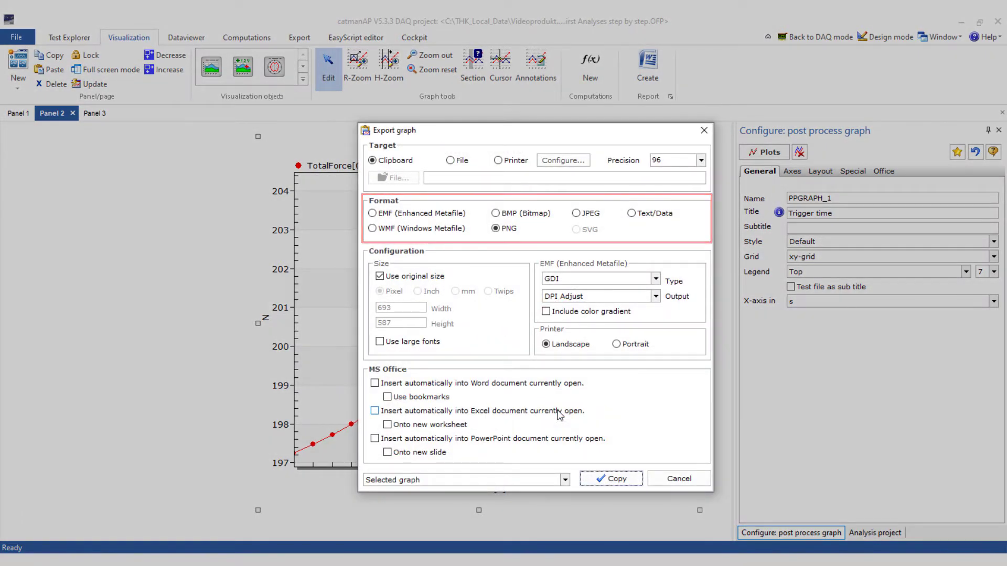
click(601, 479)
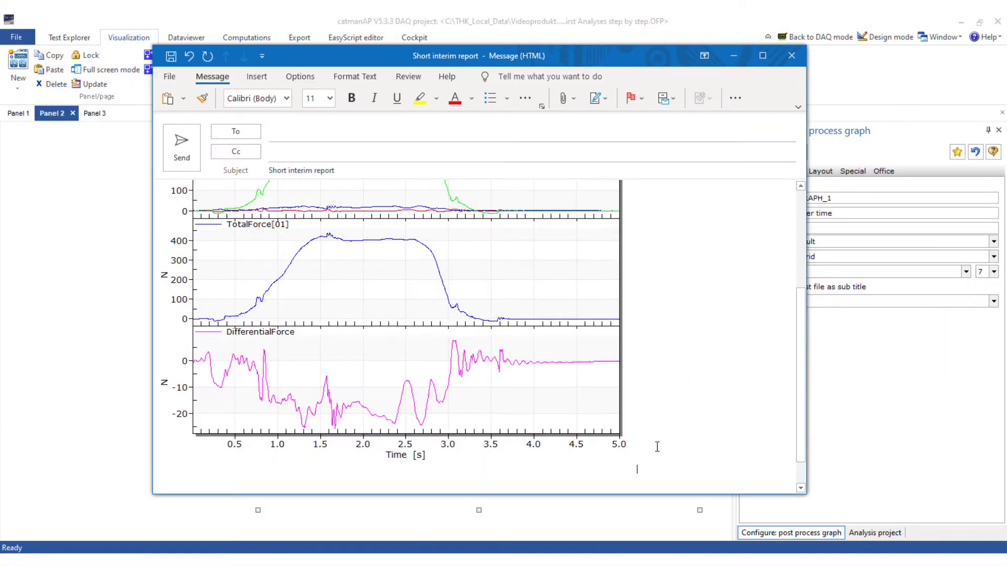
key(ctrl+v)
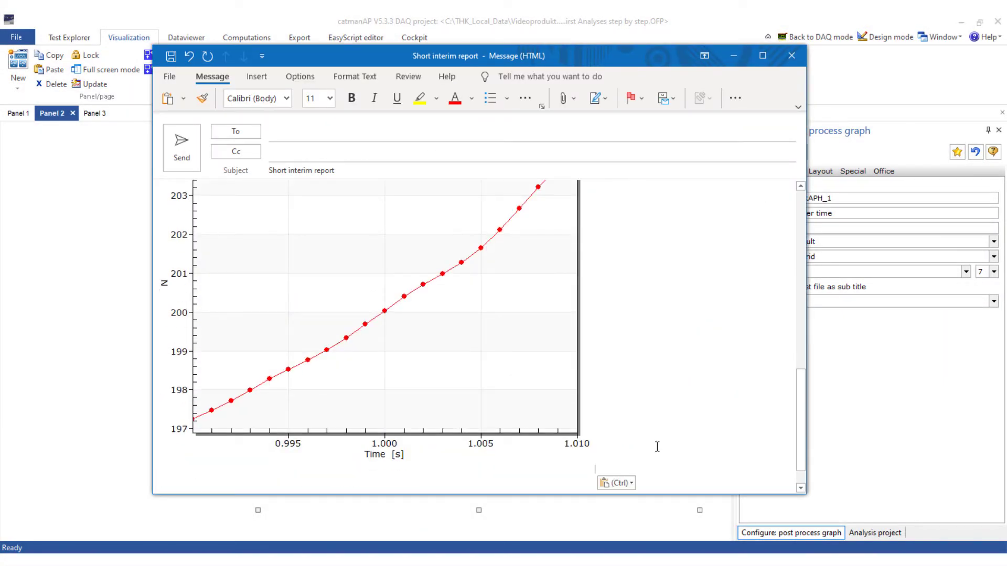
Step: Copy Panel 3's Linear SG corrected graph as PNG and paste it into the e-mail
key(alt+Tab)
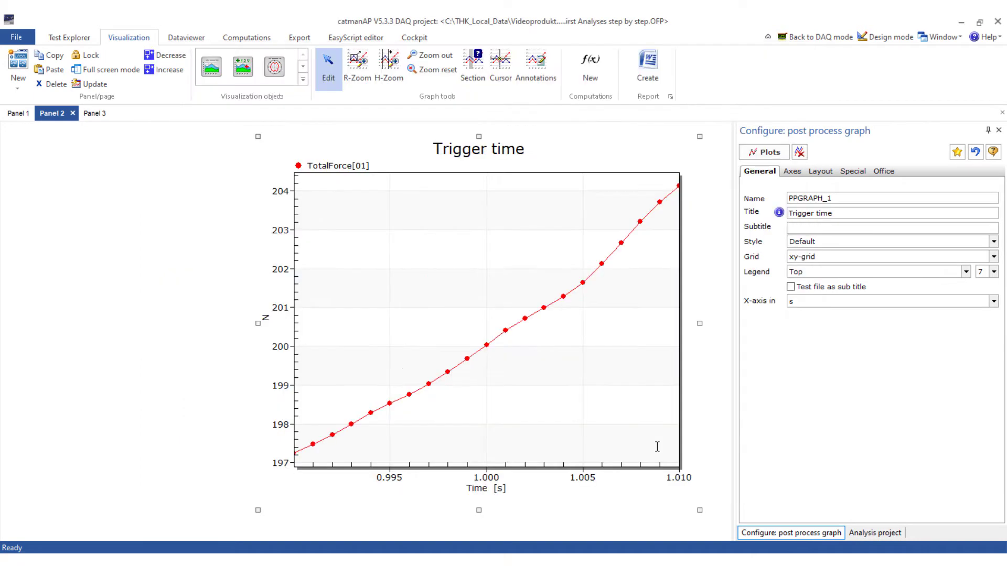
click(94, 113)
click(539, 371)
right_click(543, 370)
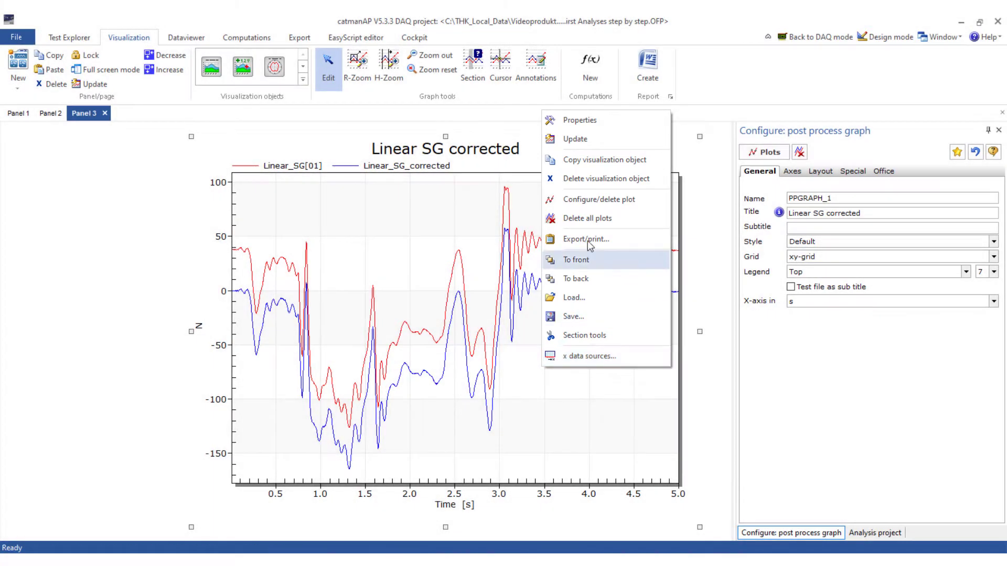
click(588, 239)
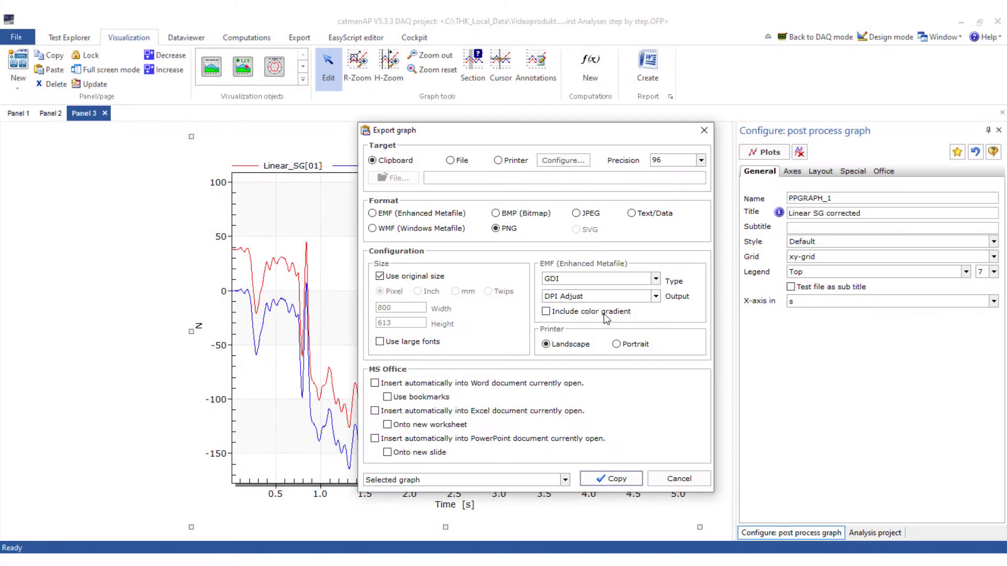
click(626, 480)
key(alt+Tab)
key(ctrl+v)
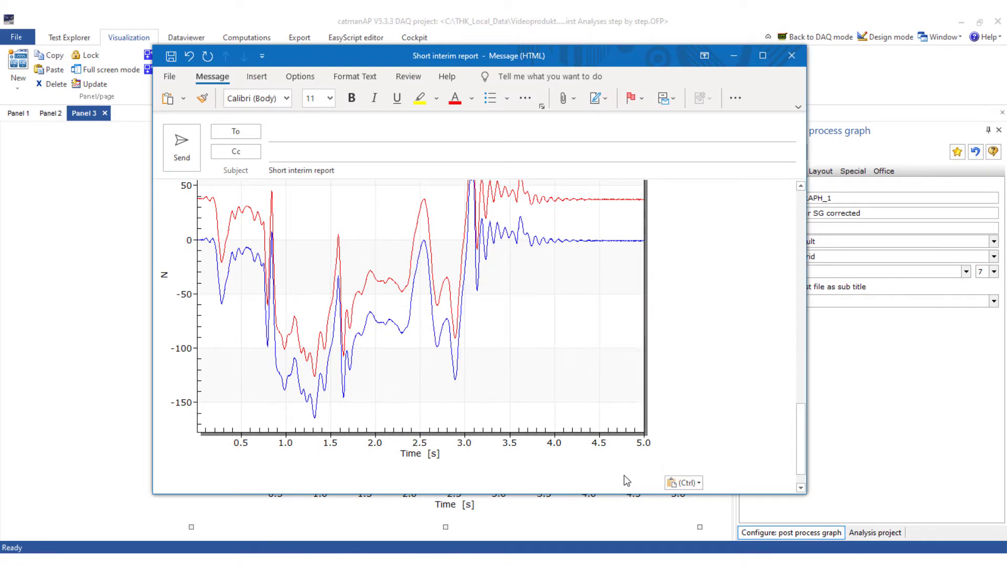
Step: Maximize the interim report message, add a blank line below the last graph, and review it from the top
click(762, 55)
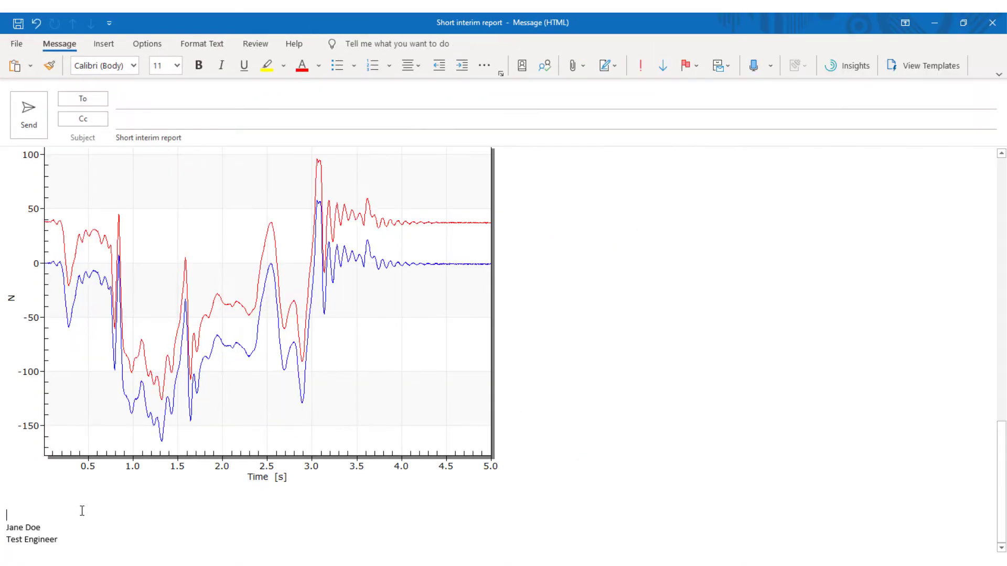
key(Return)
scroll(82, 510, up, 15)
scroll(245, 349, up, 5)
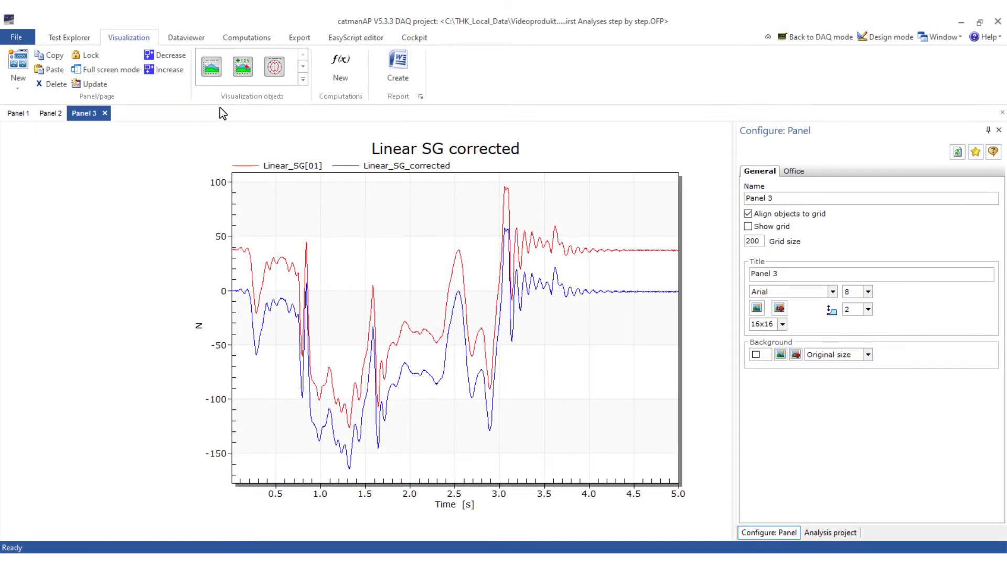
Step: Add all channels of the TriggerTest-01.TST test to the export list
click(307, 40)
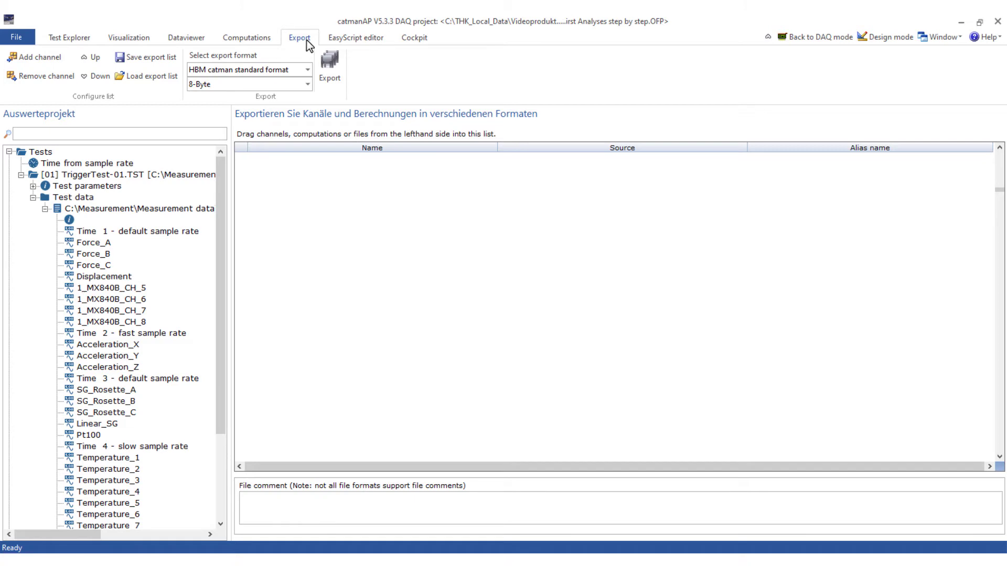
click(112, 175)
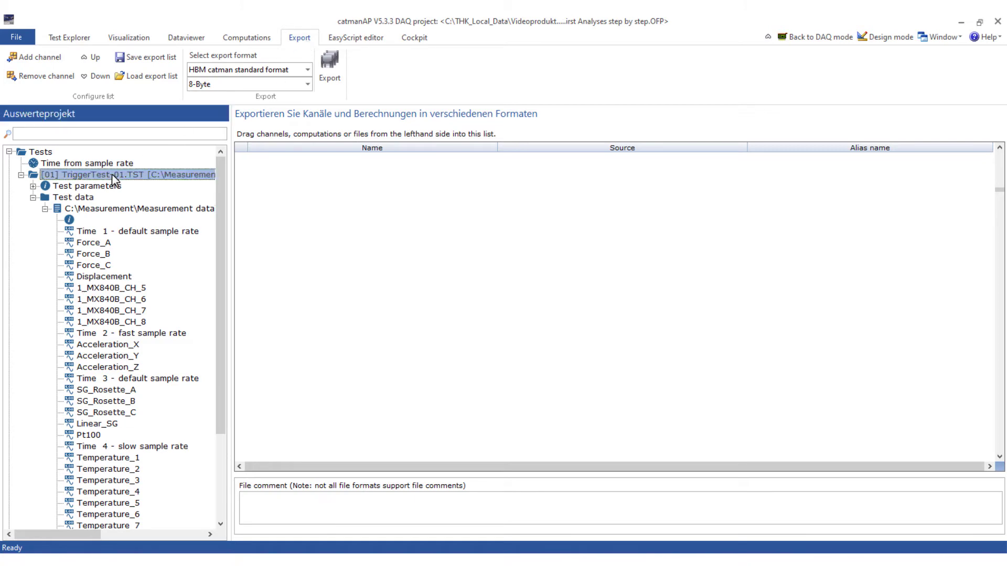
drag(112, 175, 289, 232)
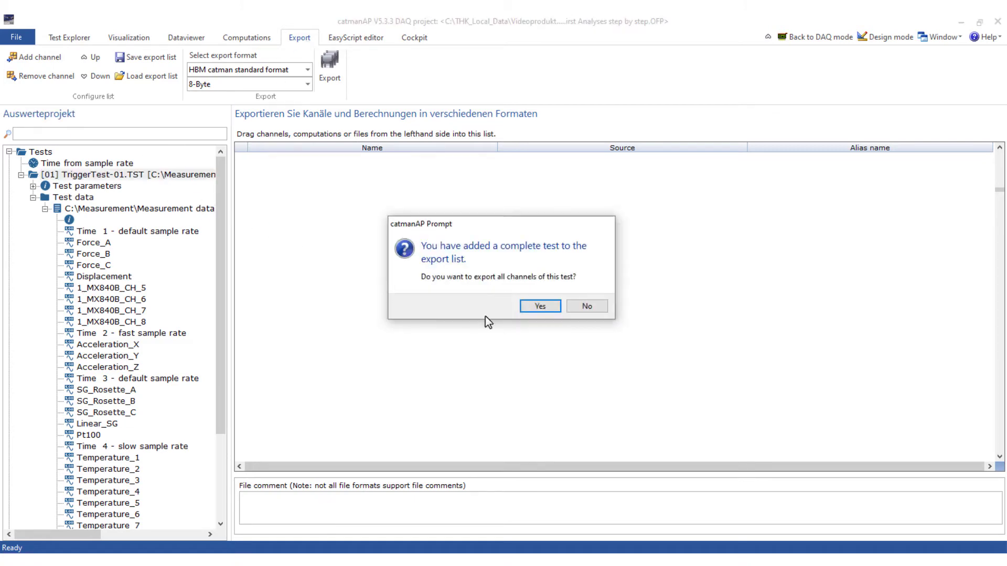
click(536, 307)
Step: Add the DifferentialForce and Linear_SG_corrected computations to the export list
drag(223, 435, 207, 530)
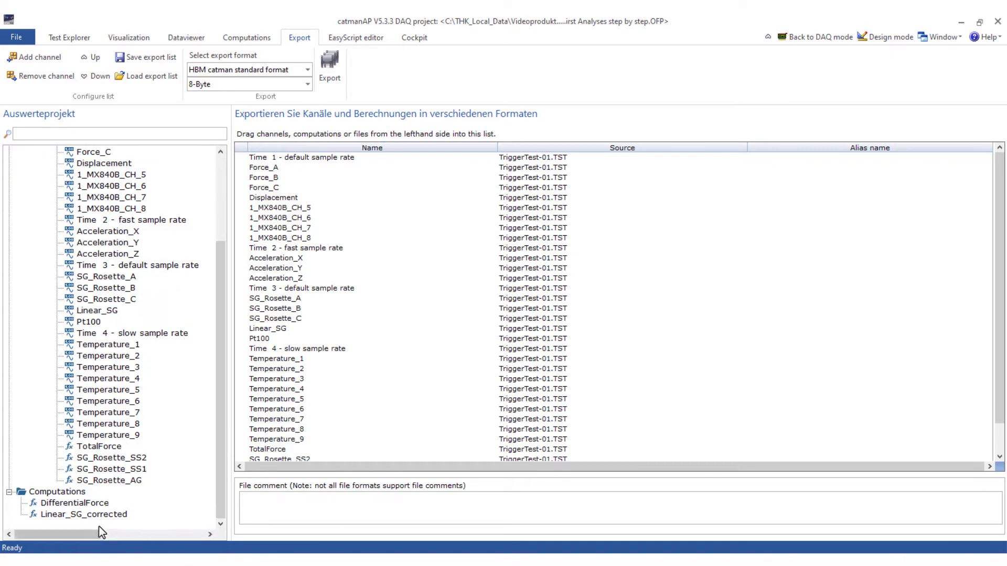
click(79, 503)
shift+click(74, 517)
right_click(75, 517)
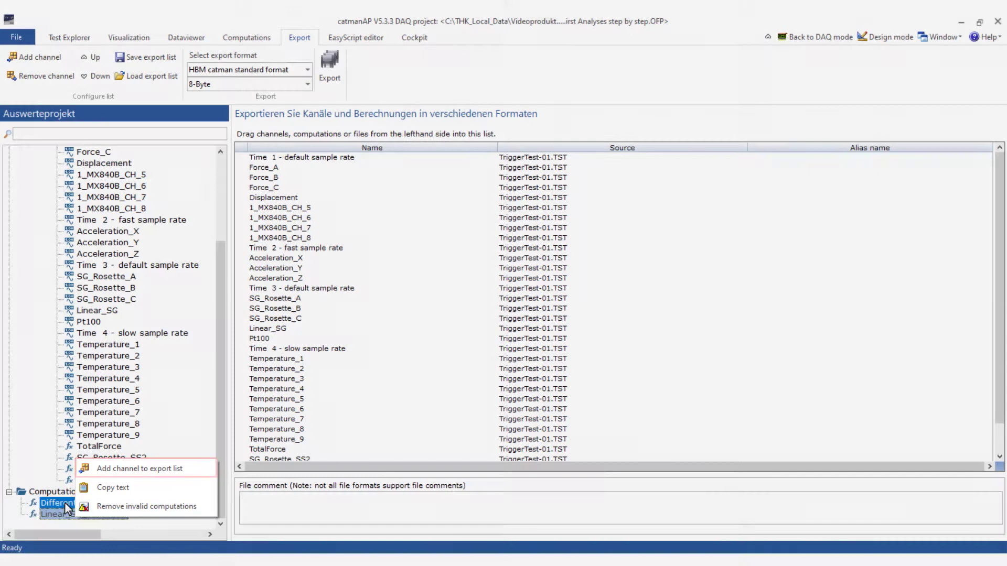
click(73, 503)
drag(73, 503, 274, 461)
drag(99, 516, 326, 376)
Step: Export the list in MS Excel Office 2007 Binary format as Test-Series-B24-Test_1 in Demo-Data
click(307, 69)
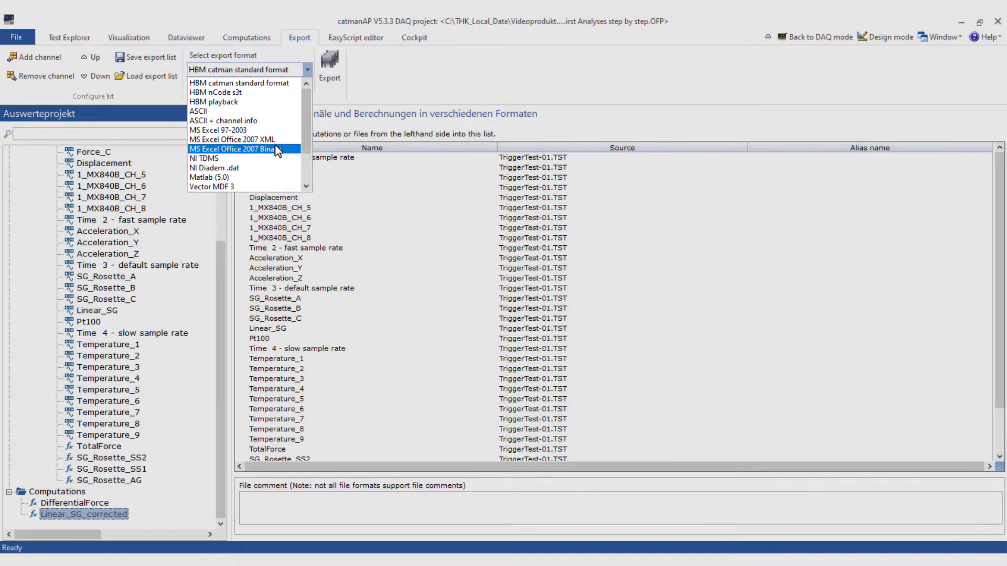
click(276, 149)
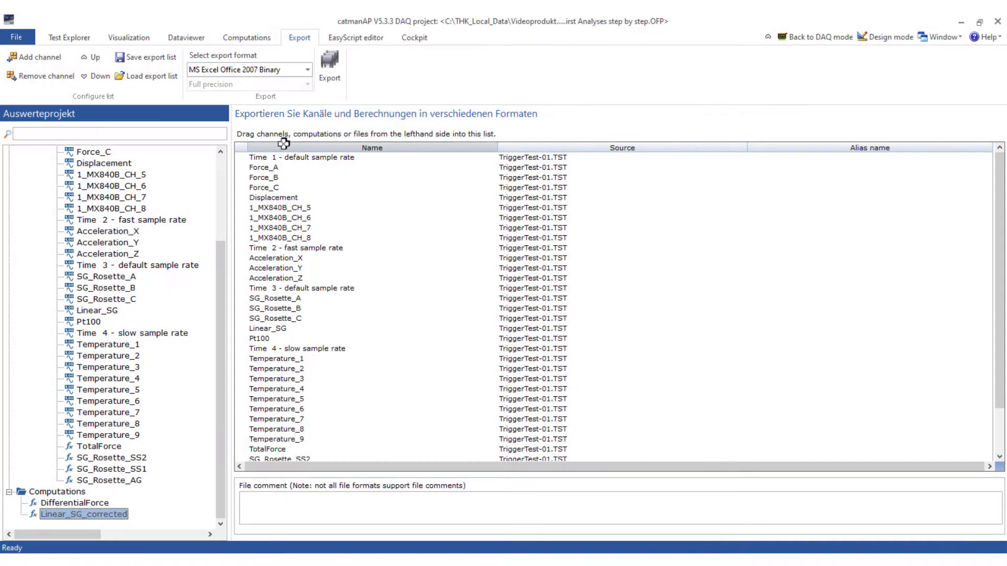
click(330, 62)
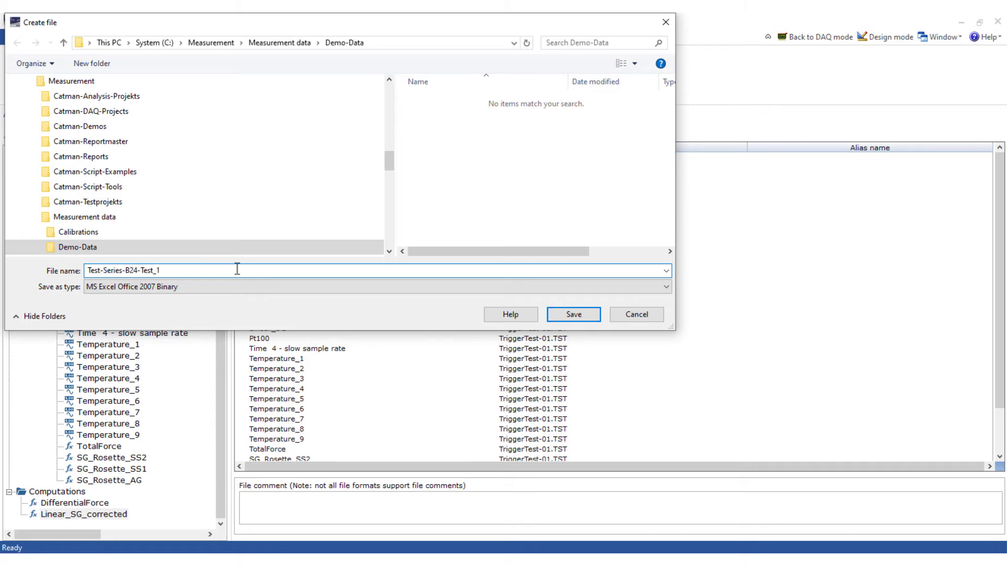
click(560, 314)
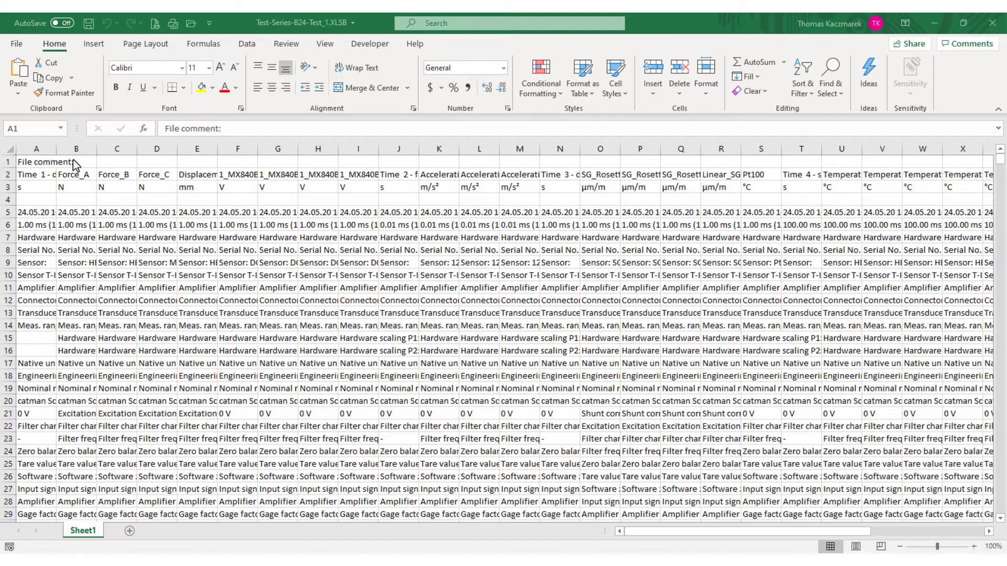
Step: Widen column B of the Test-Series-B24-Test_1 workbook and scroll down through the exported data
drag(56, 149, 573, 152)
scroll(551, 278, down, 12)
scroll(550, 278, down, 3)
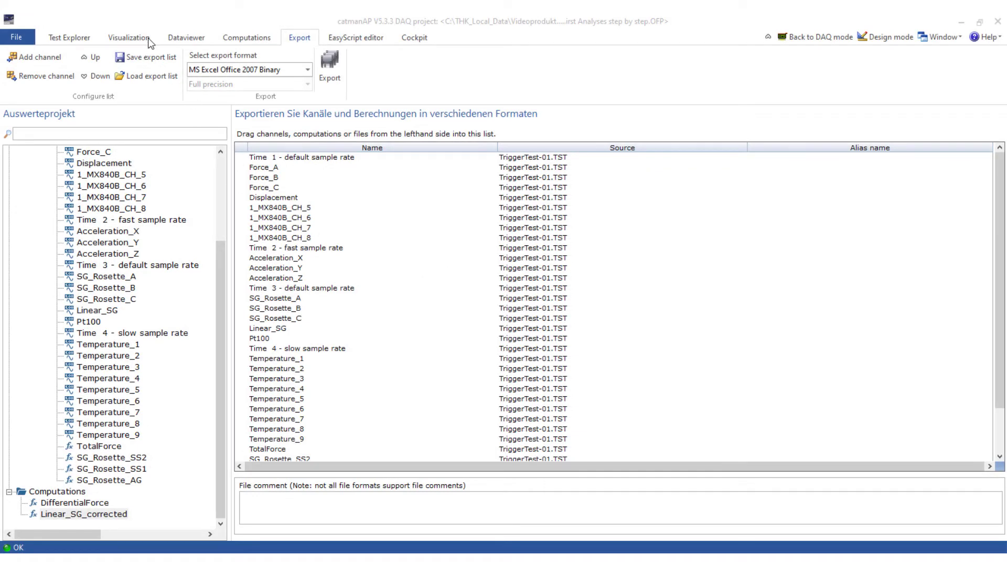
Step: Add a new Panel 4 with a centred parameter table, enlarged to show all rows, with a wider name column
click(129, 37)
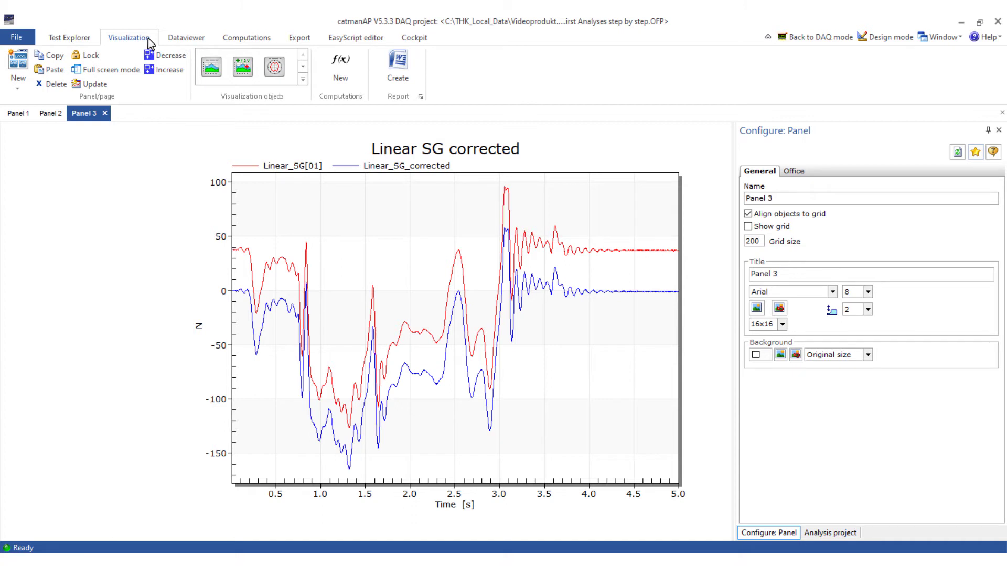
click(17, 64)
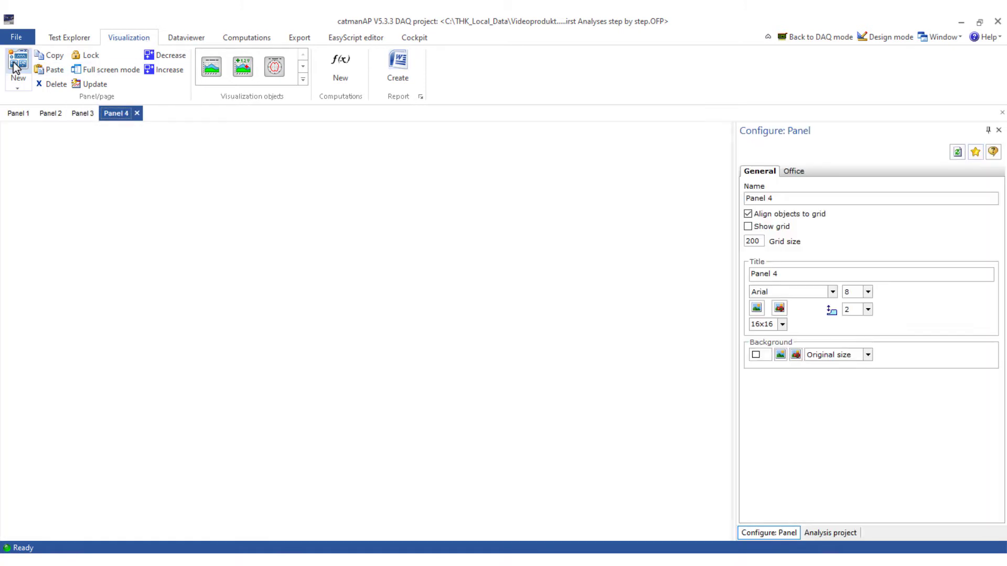
click(301, 80)
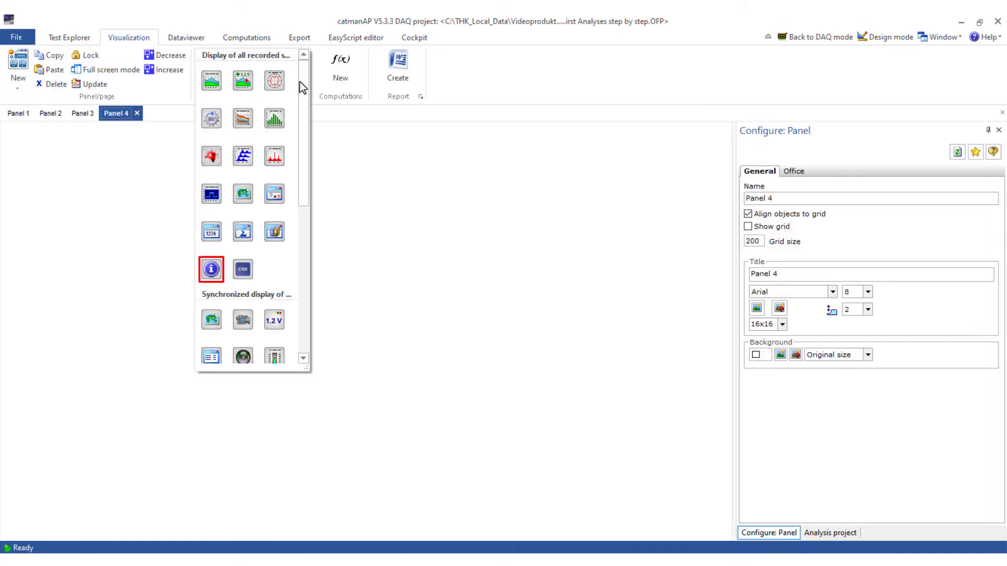
click(211, 271)
drag(169, 205, 492, 223)
drag(537, 267, 734, 502)
drag(421, 157, 509, 160)
Step: Create Panel 5 with an enlarged traceability table moved to the right
click(18, 61)
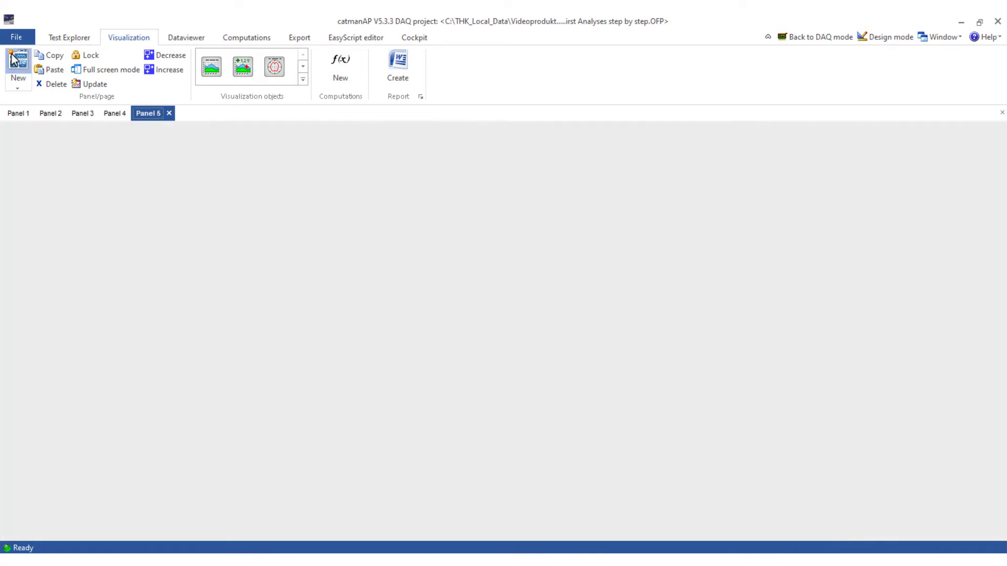
click(303, 79)
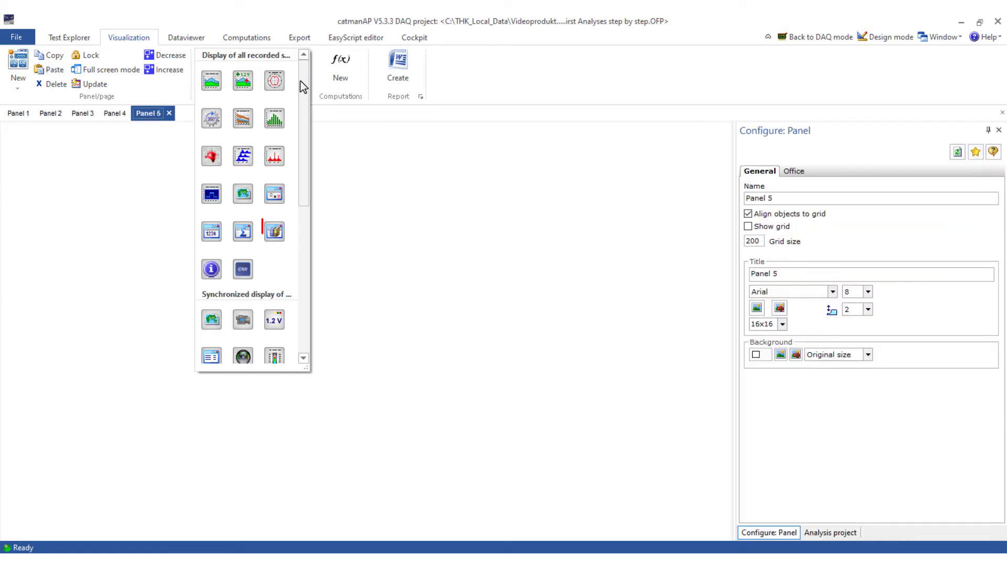
click(278, 233)
drag(150, 180, 451, 174)
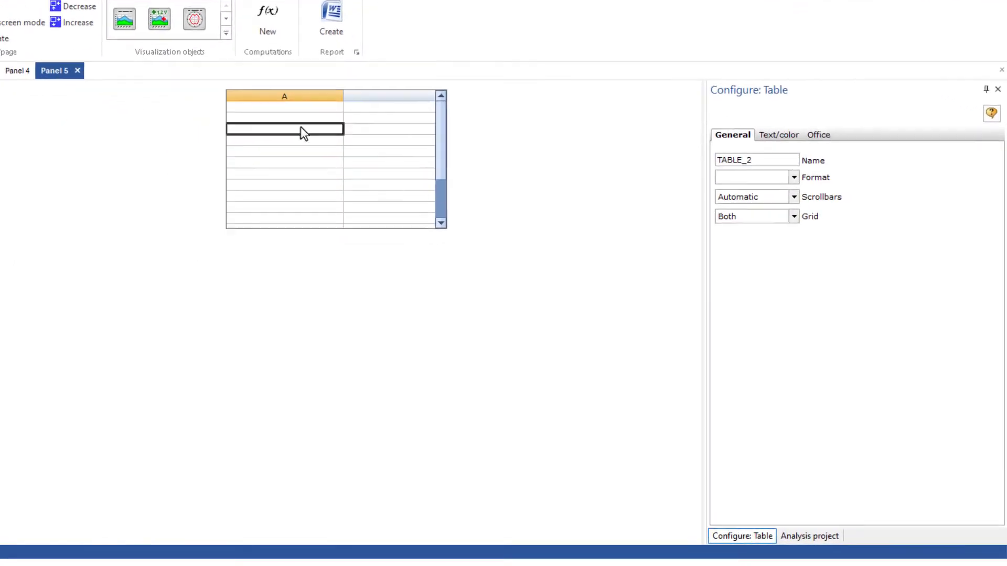
drag(503, 259, 724, 438)
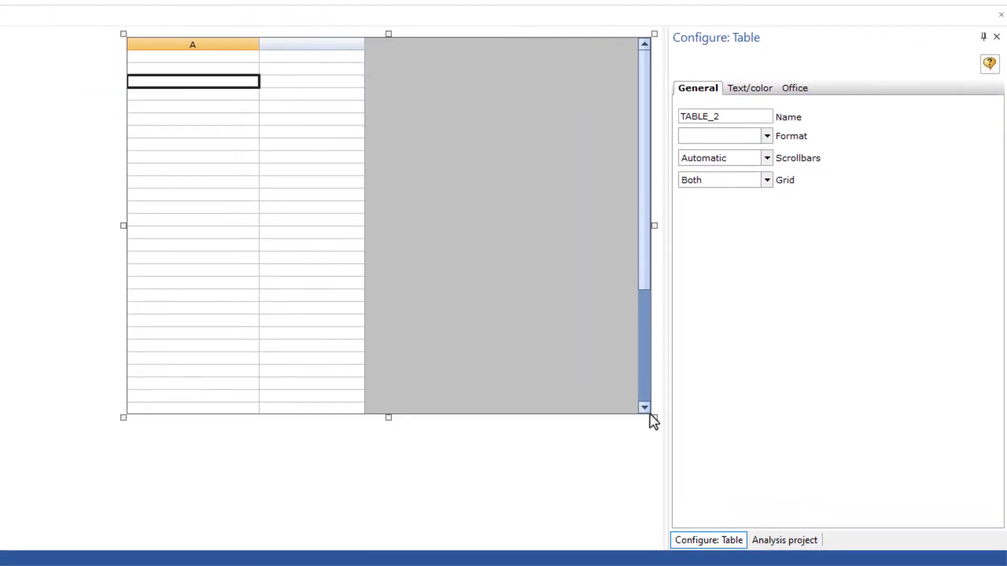
Step: Fill the traceability table with Force_A, Force_B, Force_C and Displacement channel details
click(783, 541)
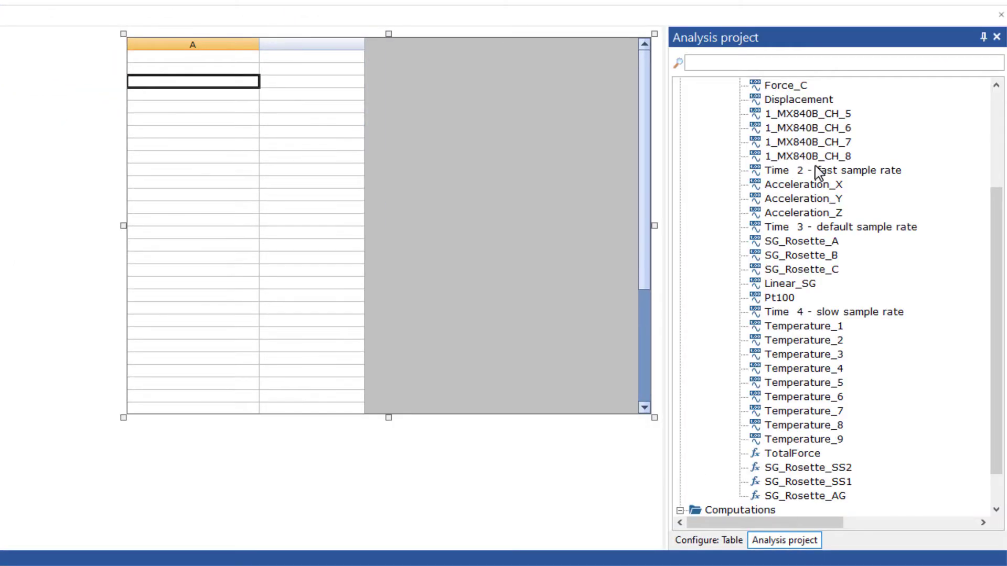
scroll(820, 168, up, 3)
drag(786, 198, 480, 184)
drag(786, 227, 569, 205)
drag(388, 418, 383, 385)
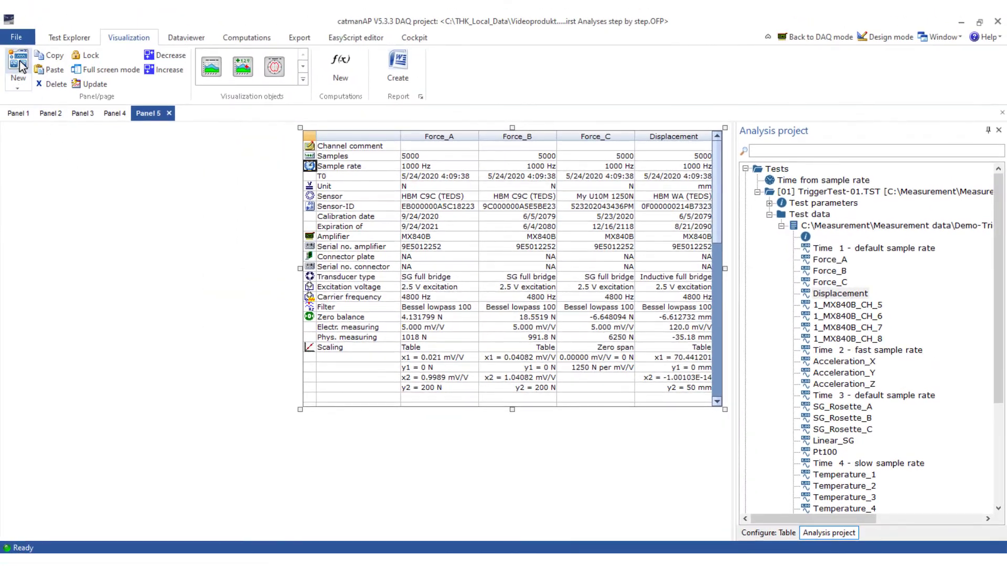
Step: Create Panel 6 with a centred, enlarged statistics table
click(18, 61)
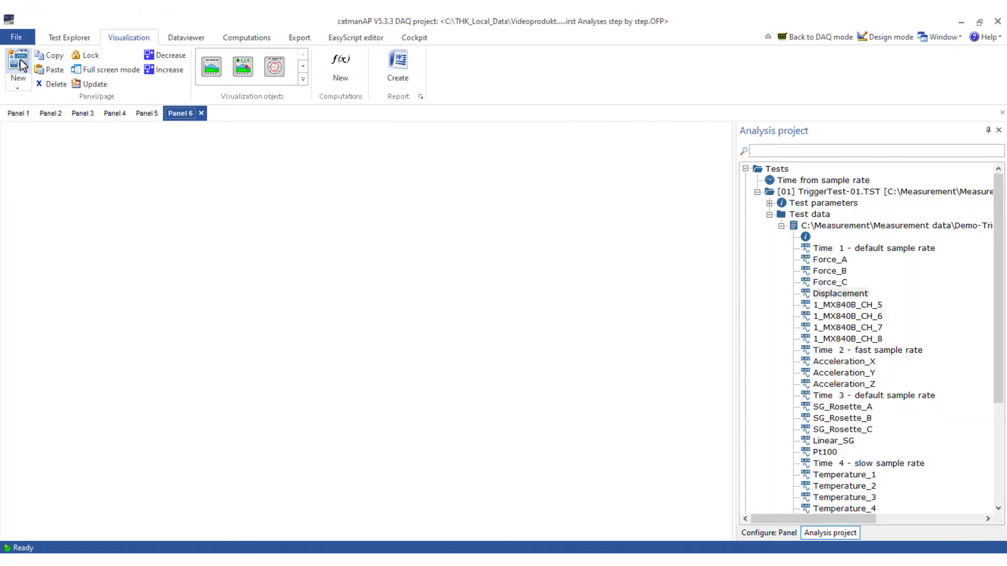
click(304, 80)
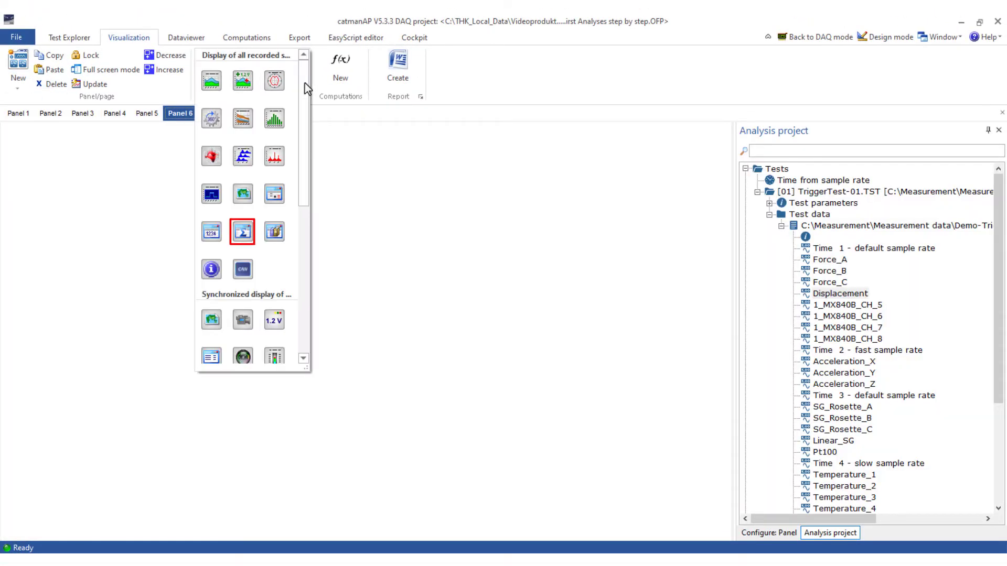
click(244, 238)
drag(137, 141, 470, 152)
drag(544, 265, 726, 435)
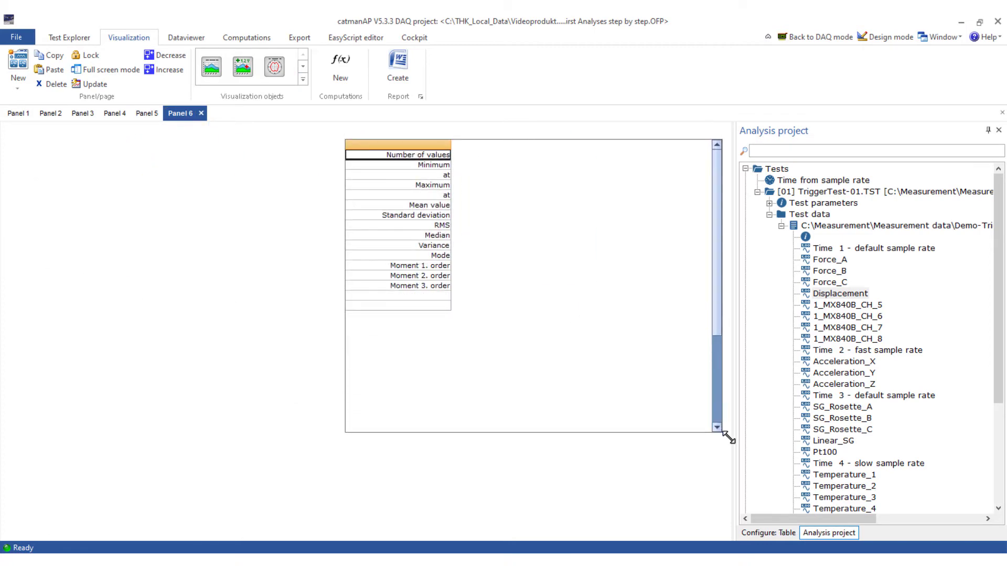
Step: Add Force_A, Force_B, Force_C and Displacement statistics and shrink the table frame to fit its rows
drag(838, 260, 603, 236)
drag(828, 282, 682, 313)
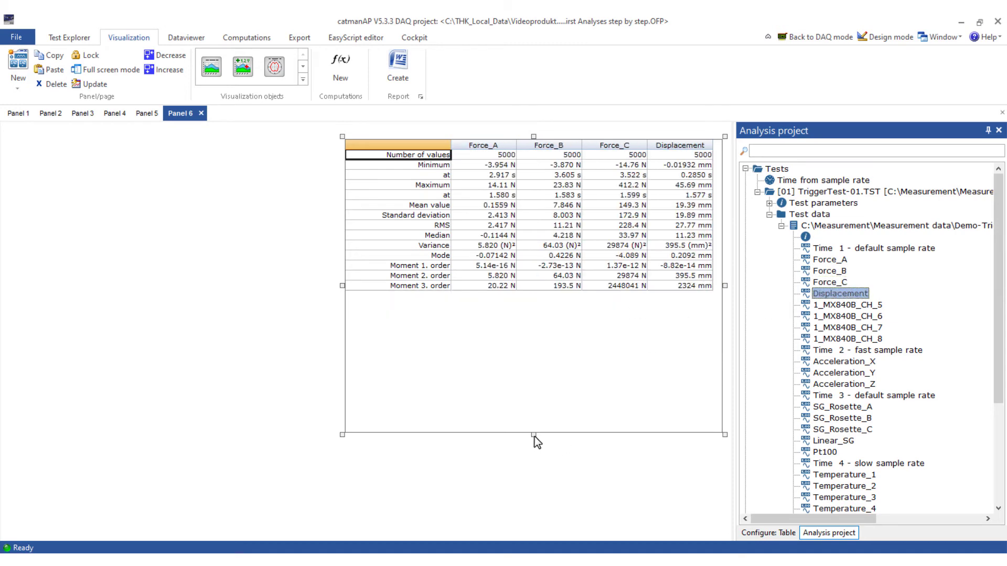
drag(535, 436, 521, 301)
click(519, 313)
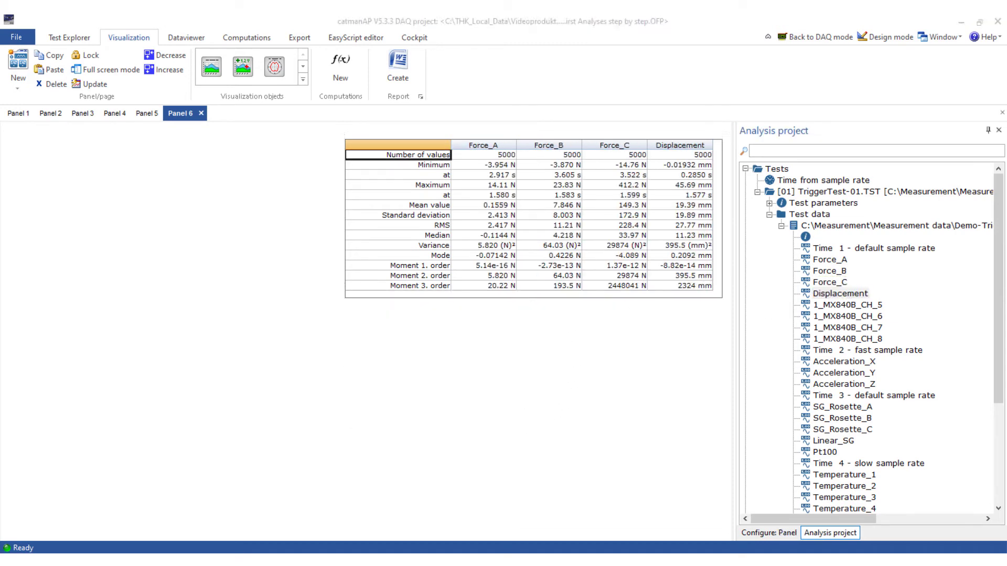
Step: Check the Graph and Table bookmarks in Report Master First Analyse.docx, then save and close it
drag(997, 89, 556, 64)
key(super+Up)
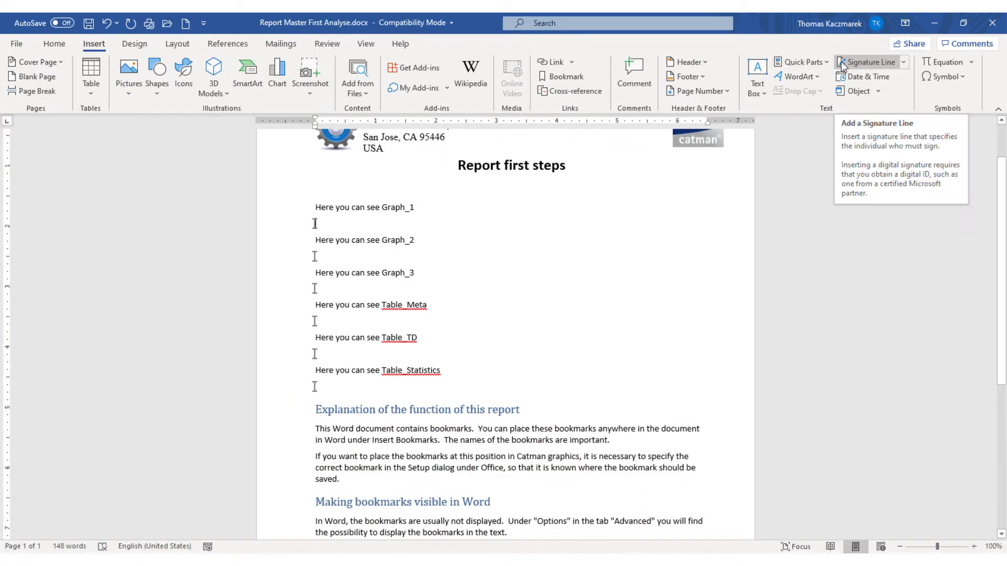
click(578, 80)
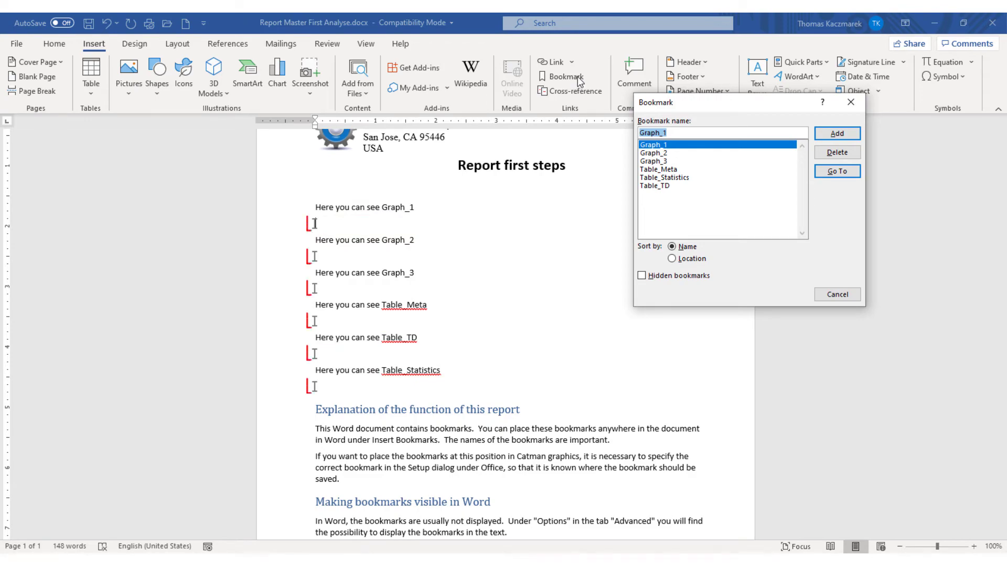
click(862, 103)
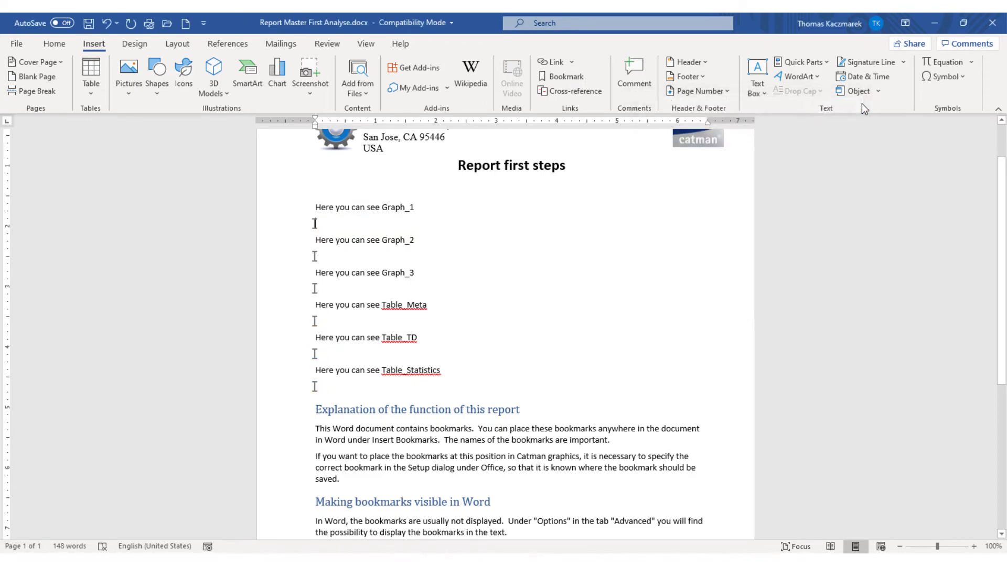
click(993, 23)
click(464, 314)
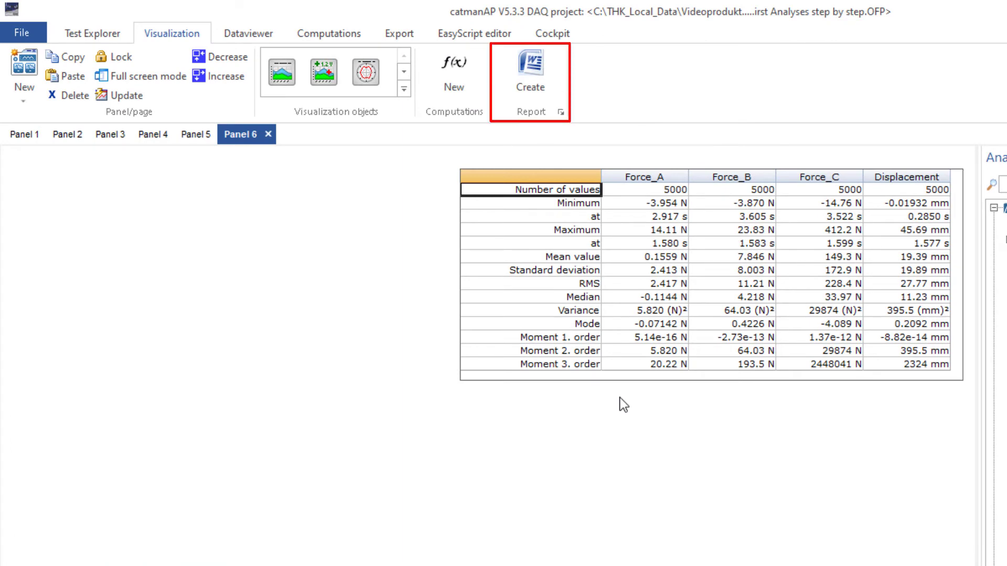
Step: Use Report Master First Analyse.docx as the Word template and name the output Report First Steps Analyses
click(561, 112)
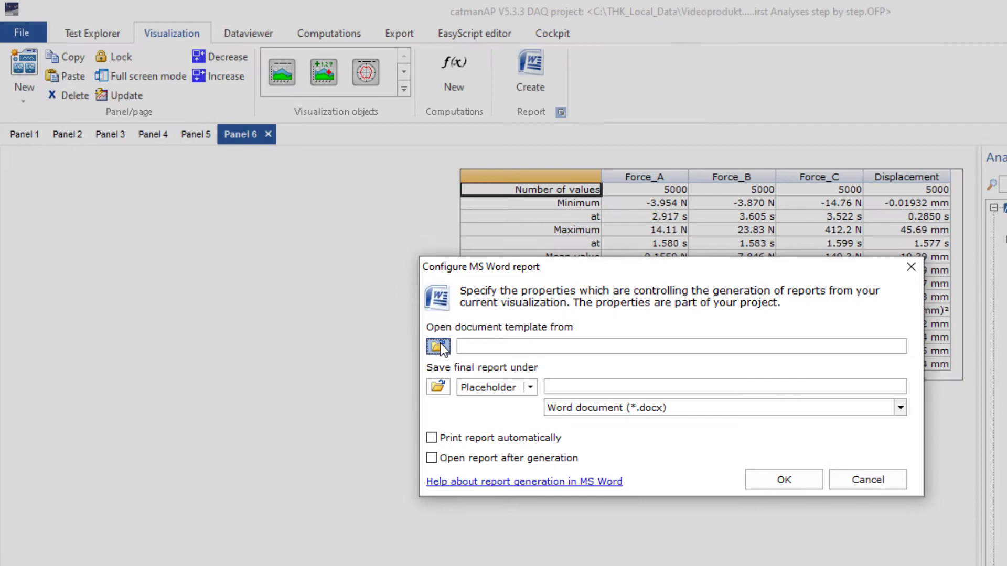
click(439, 344)
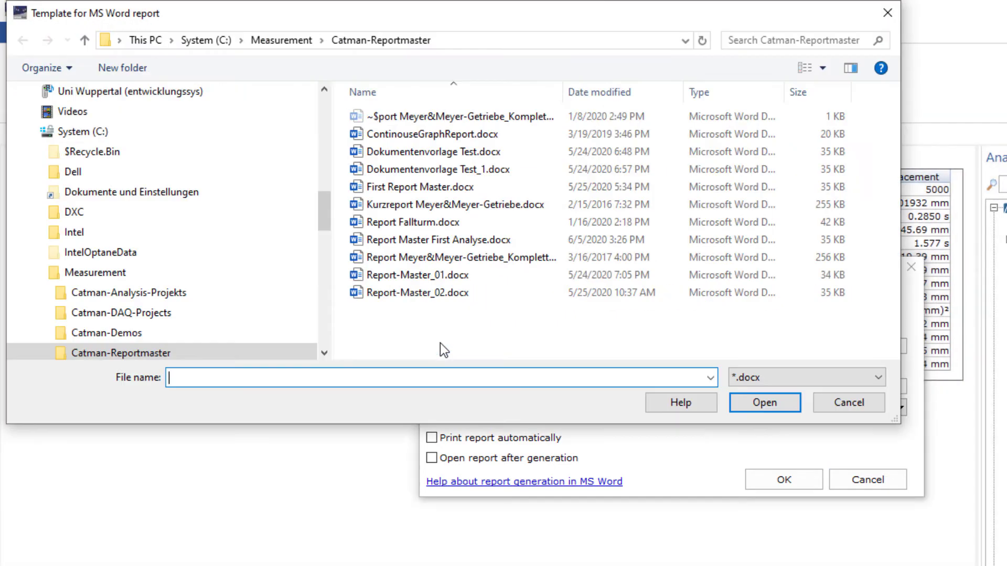
double_click(471, 240)
click(437, 387)
text(Report First Steps Analyses)
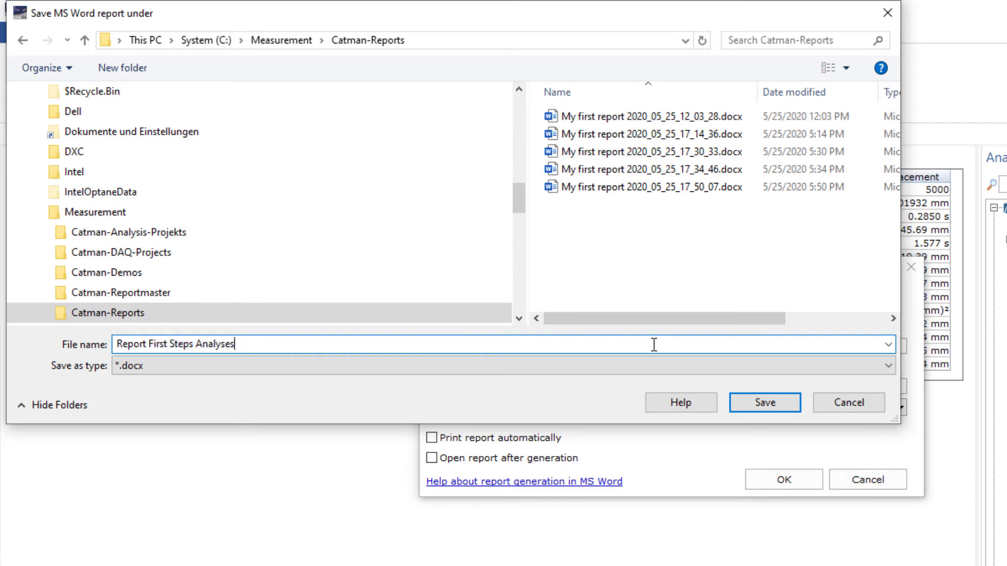
click(786, 401)
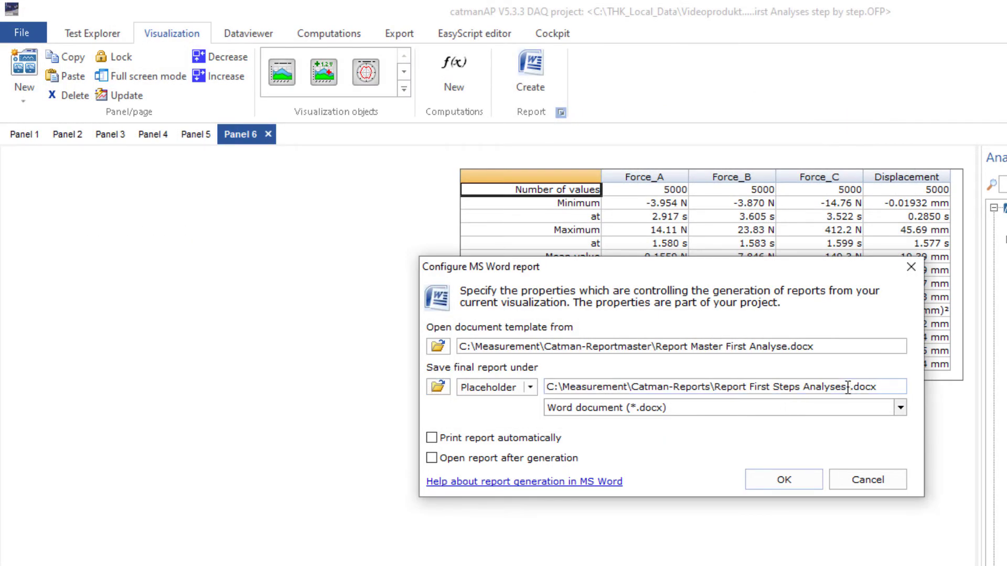
Step: Add the %DateTime% stamp to the report file name and open the report after generation
click(531, 387)
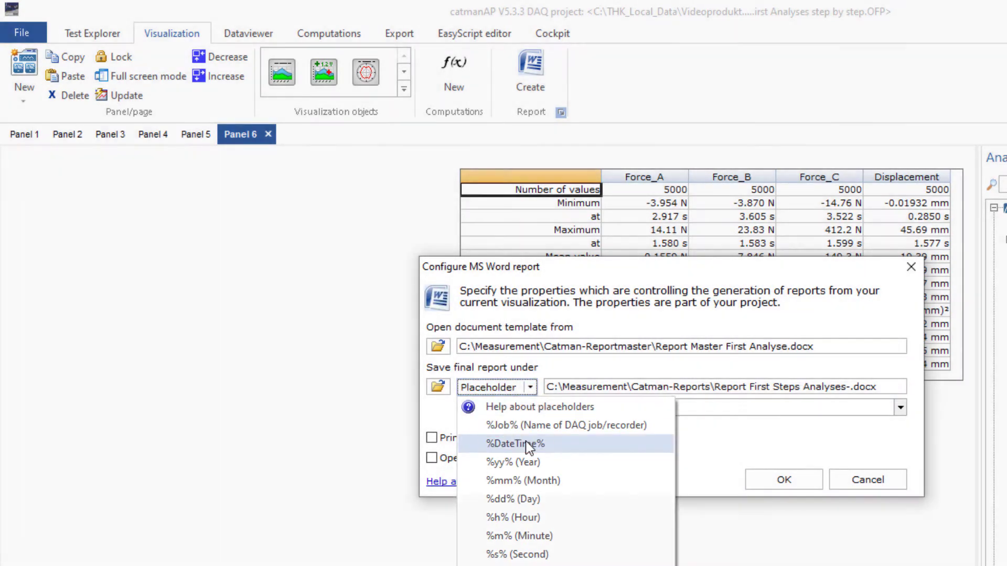
click(531, 444)
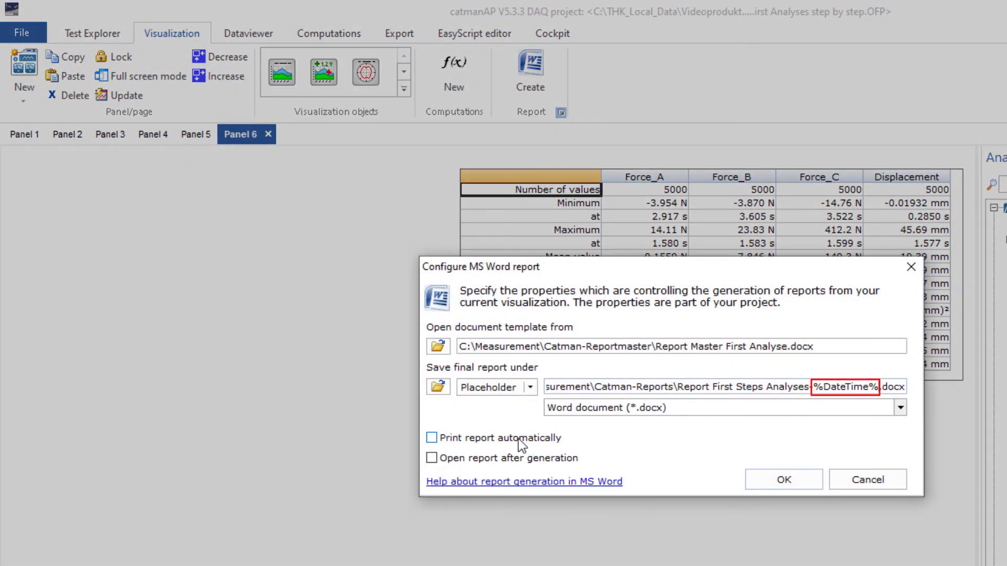
click(431, 459)
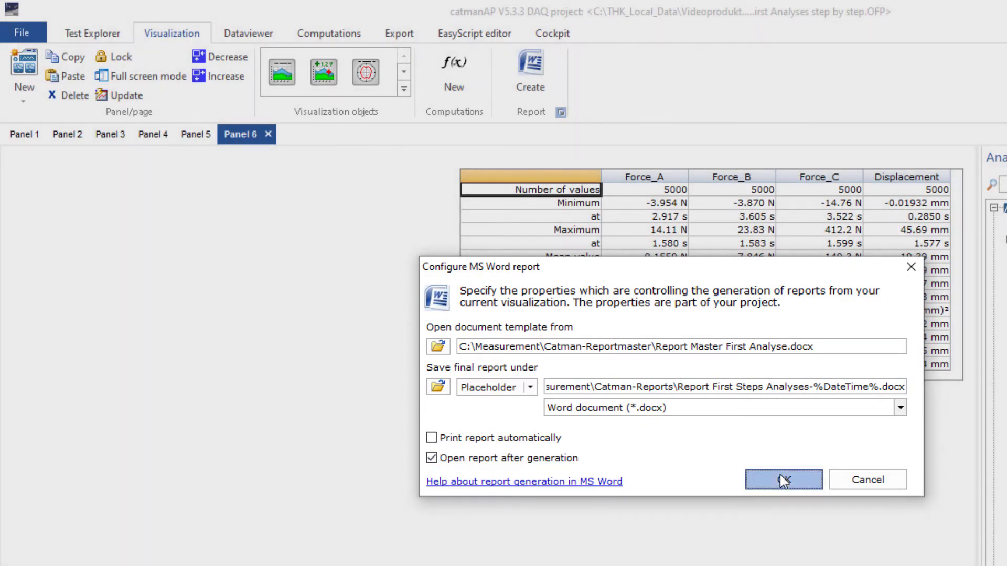
click(780, 476)
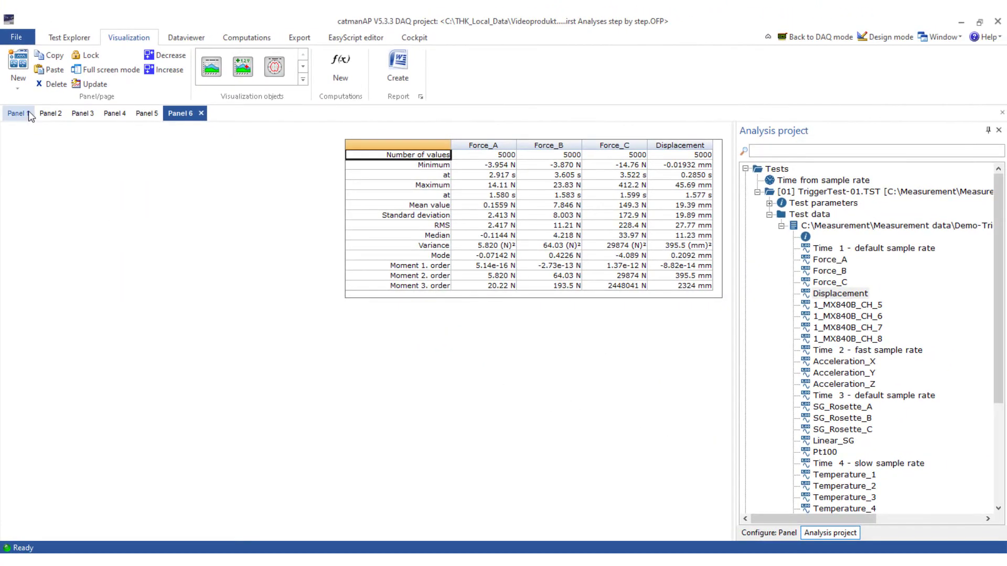
Step: Give the Panel 1 Force overview and Panel 2 Trigger time graphs the bookmarks Graph_1 and Graph_2
click(28, 114)
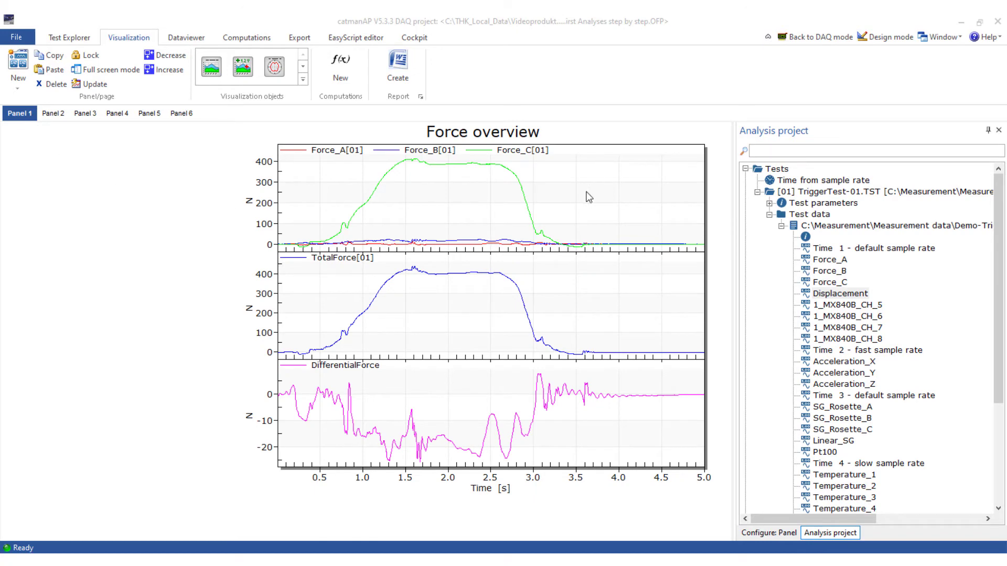
click(640, 268)
click(767, 533)
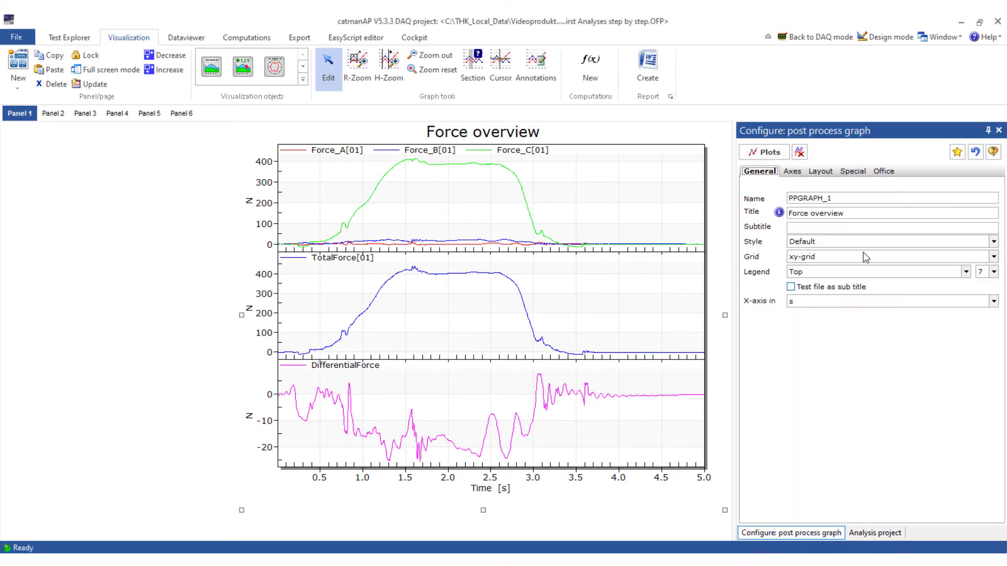
click(881, 171)
click(805, 230)
text(Graph_1)
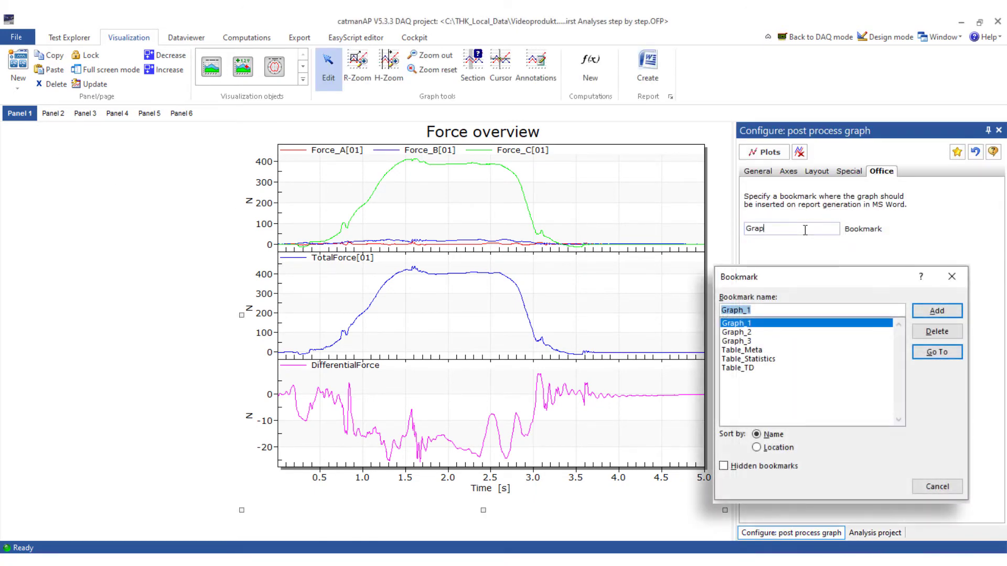
click(52, 113)
click(454, 265)
click(765, 228)
text(Graph)
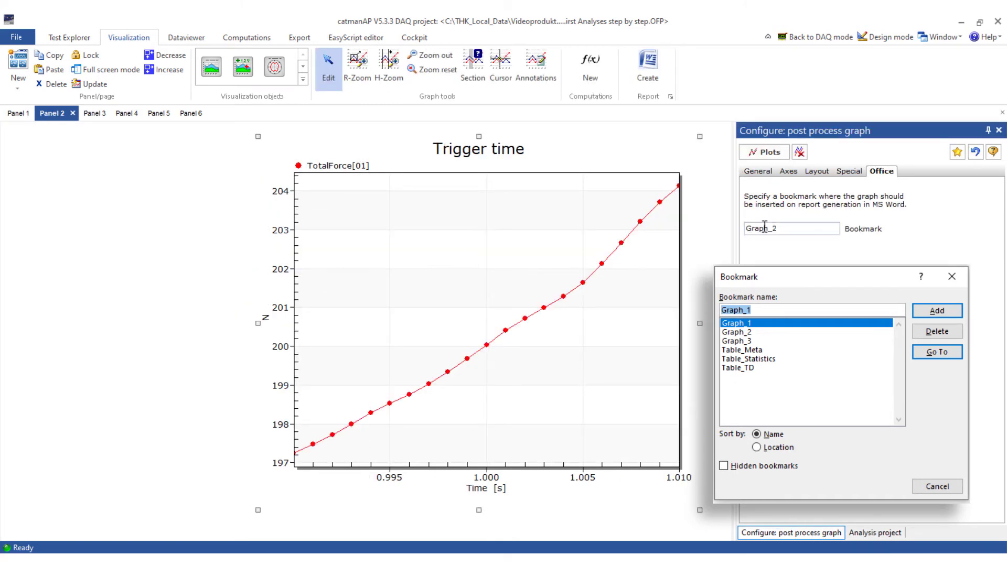
Step: Bookmark the Linear SG corrected graph as Graph_3 and the test parameters table as Table_Meta
click(97, 114)
click(351, 231)
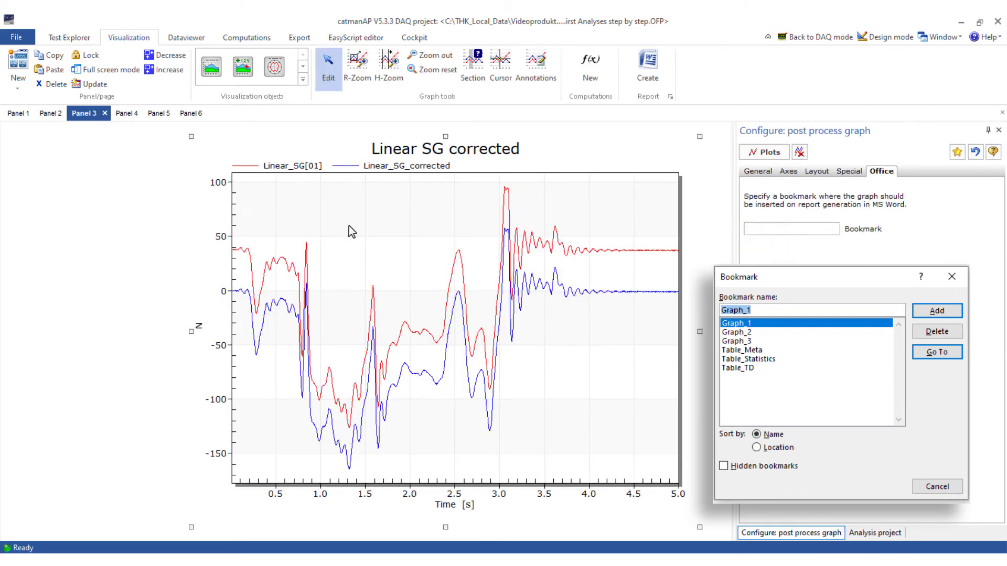
click(769, 234)
text(Graph_3)
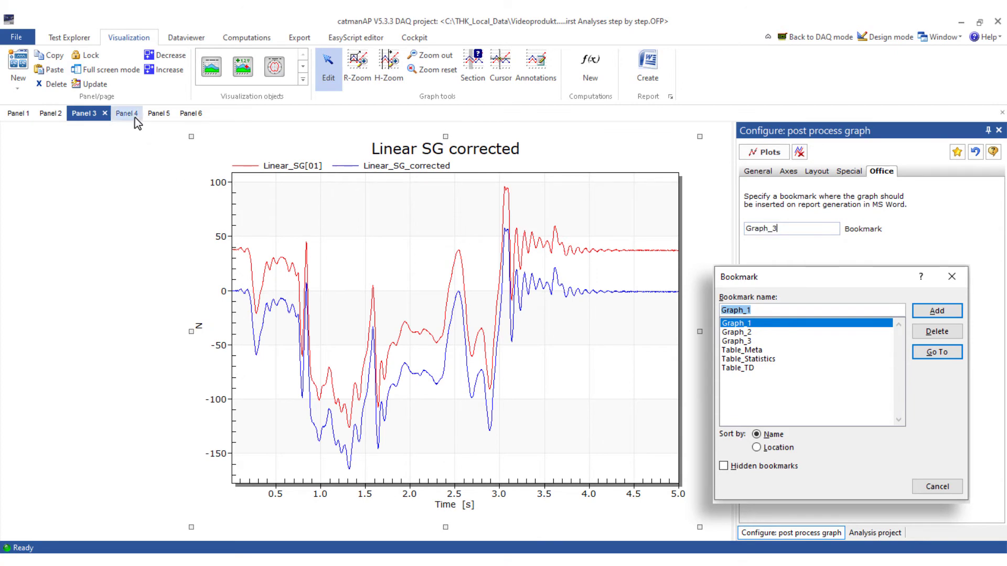
click(127, 114)
click(367, 238)
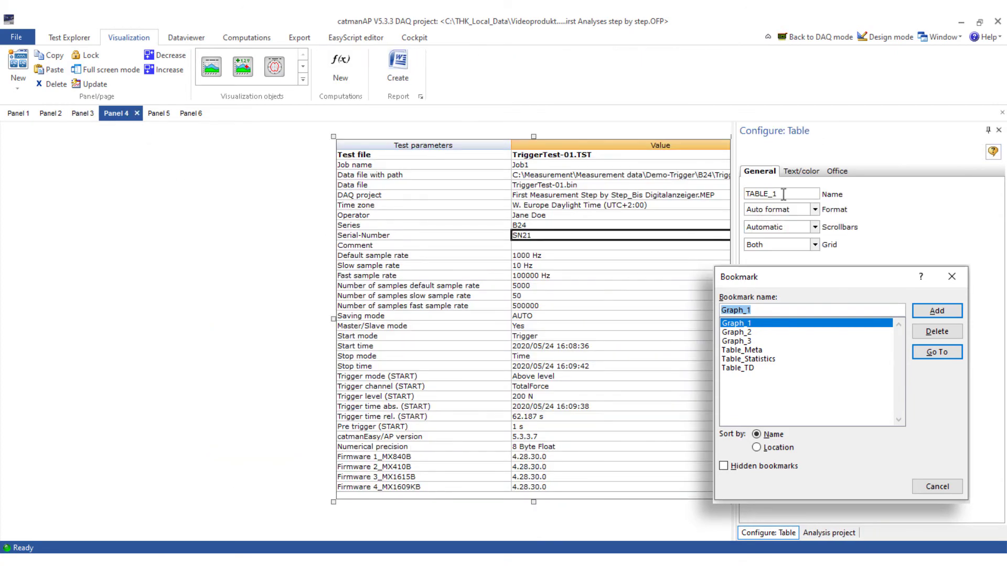
click(845, 172)
click(788, 229)
text(Table_Meta)
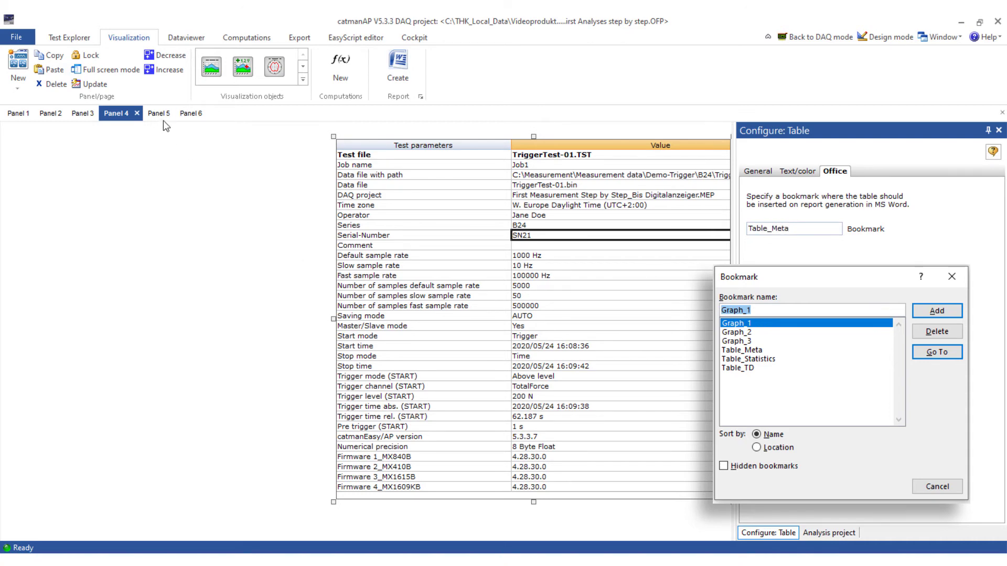
Step: Bookmark the Panel 5 channel table as Table_TD and select the Panel 6 statistics table's bookmark field
click(159, 114)
click(533, 287)
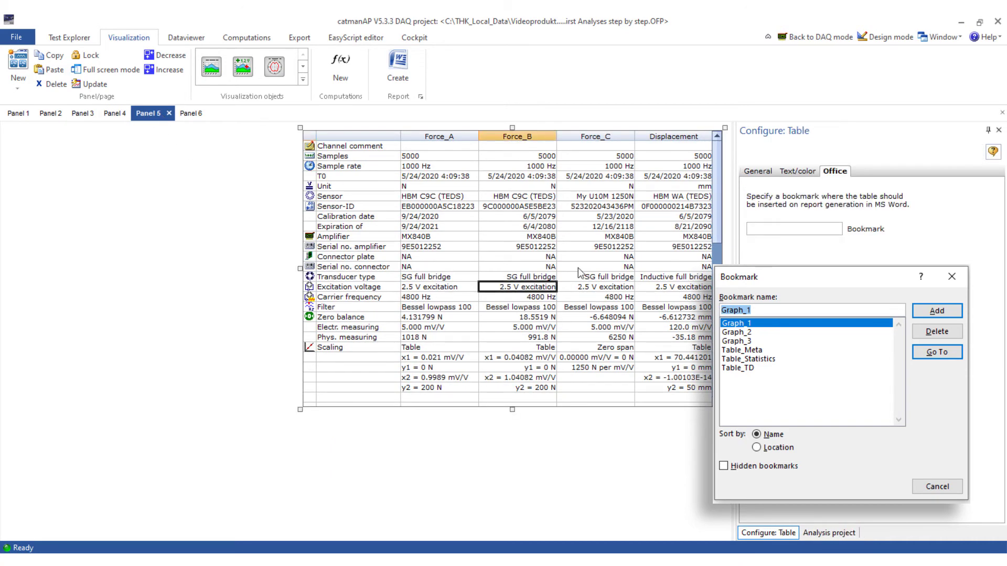
click(752, 227)
text(Table_TD)
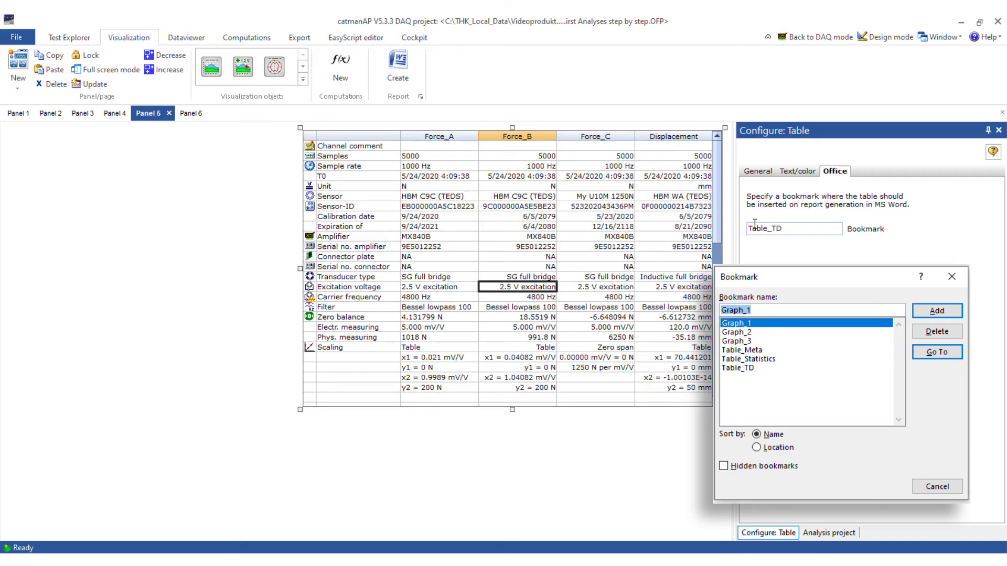
click(193, 114)
click(549, 178)
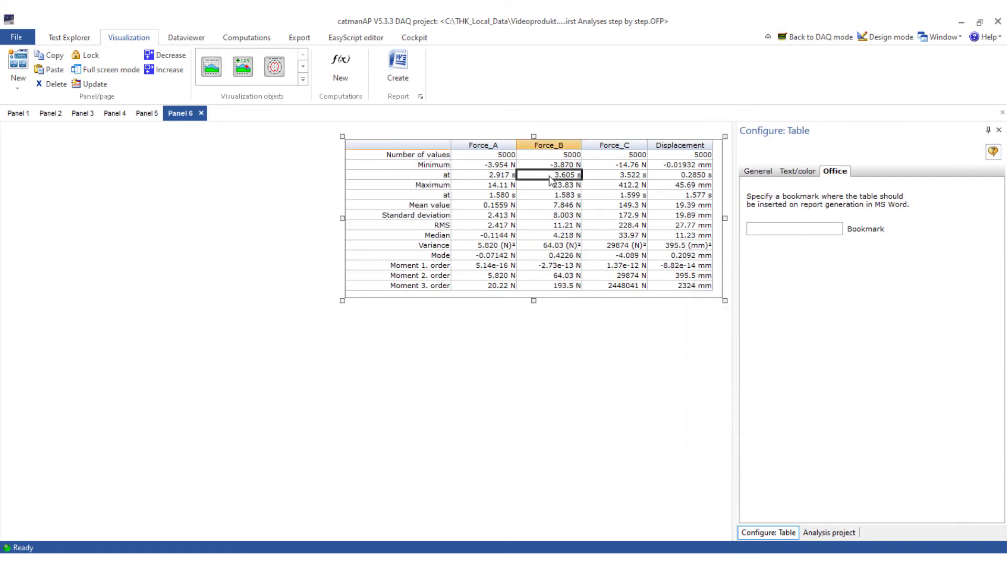
click(769, 231)
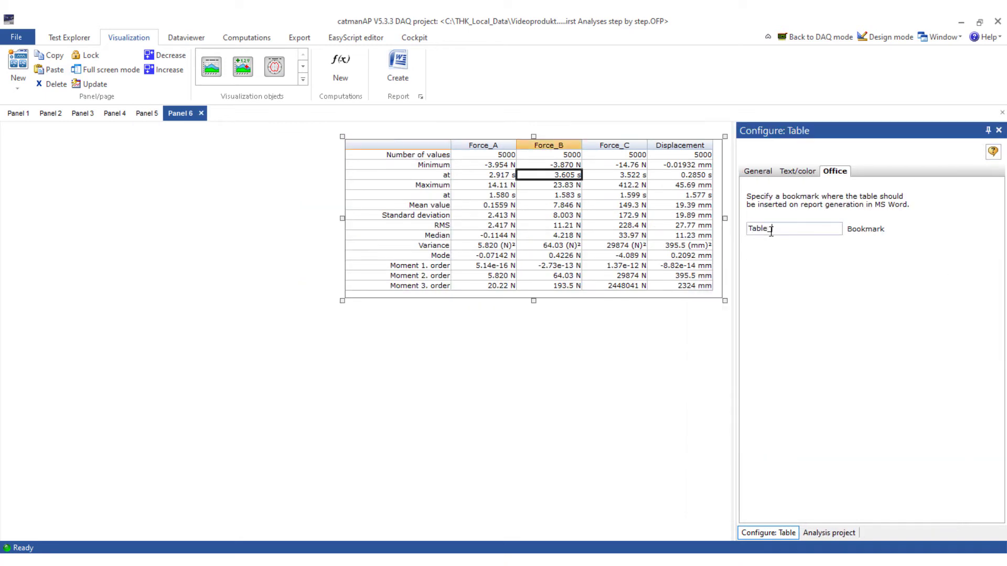
Step: Name the statistics table bookmark Table_Statistics, generate the Word report and scroll through its pages
text(Table_Statistics)
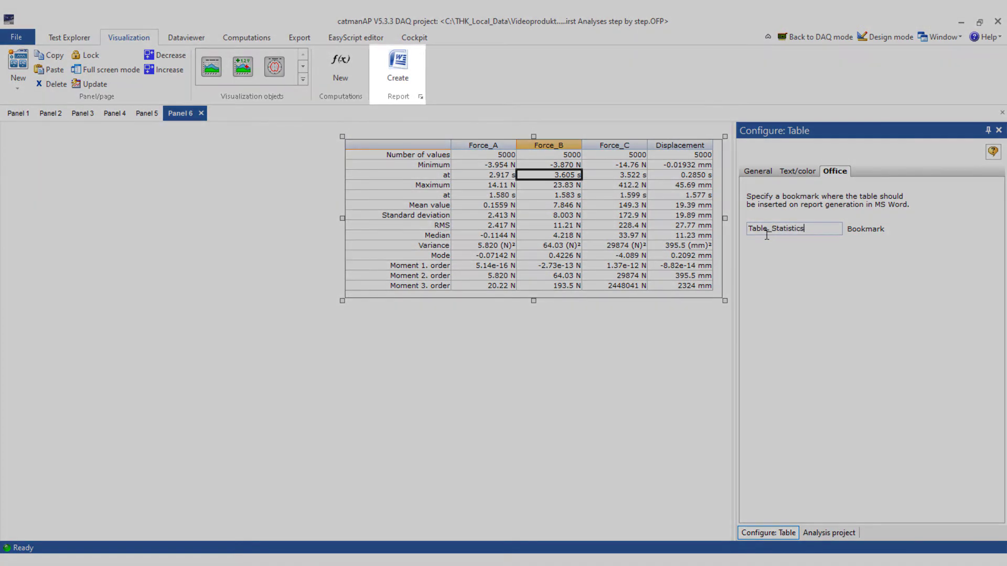
click(398, 62)
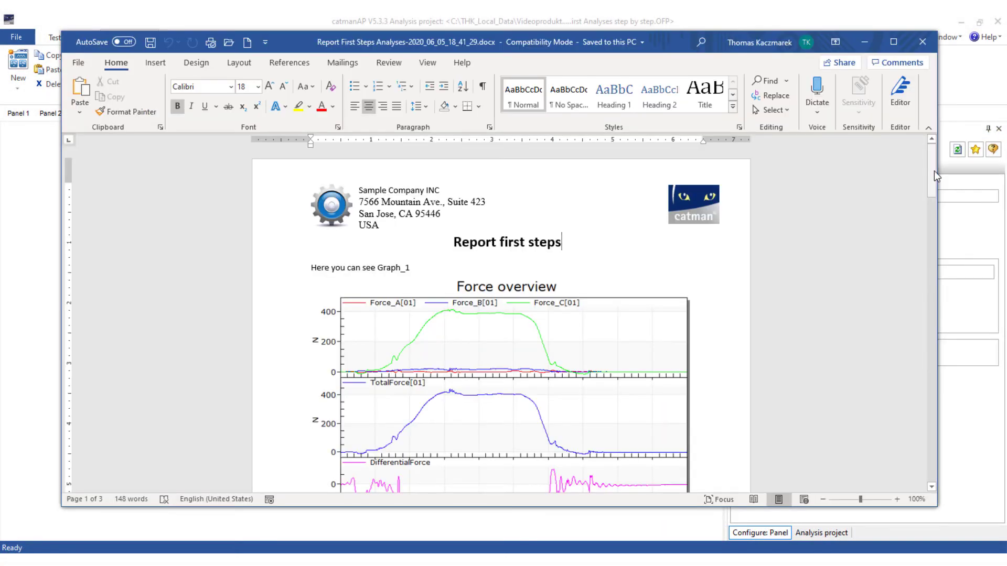
drag(934, 170, 937, 423)
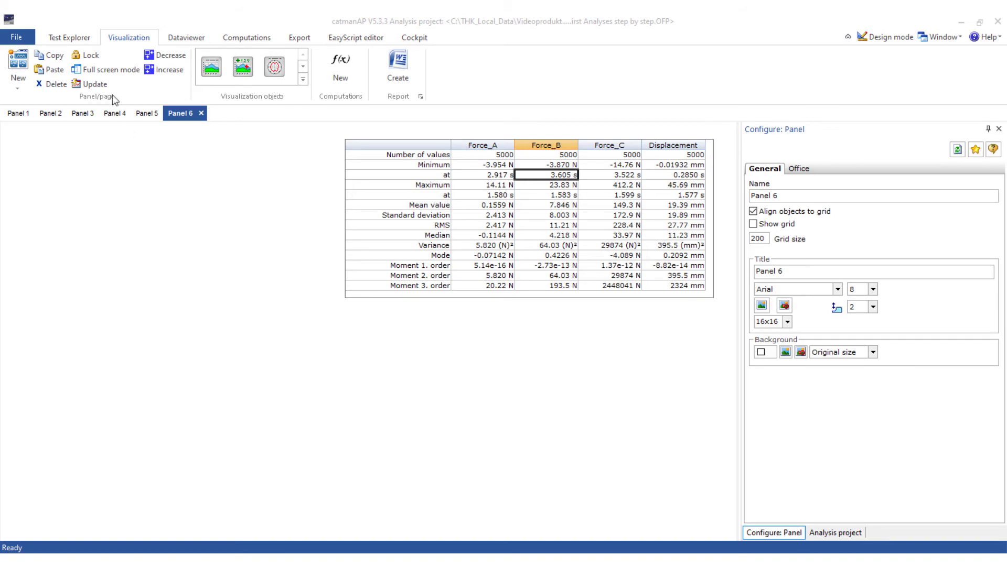
Step: Replace TriggerTest-01.TST with TriggerTest-02.TST in the analysis project, keeping the computations and plots
click(71, 38)
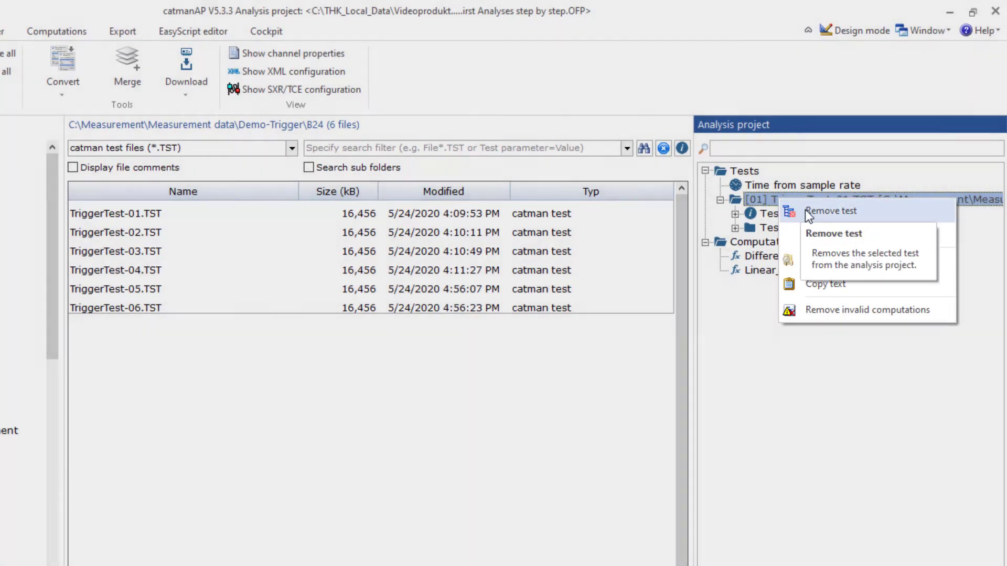
click(804, 210)
click(425, 373)
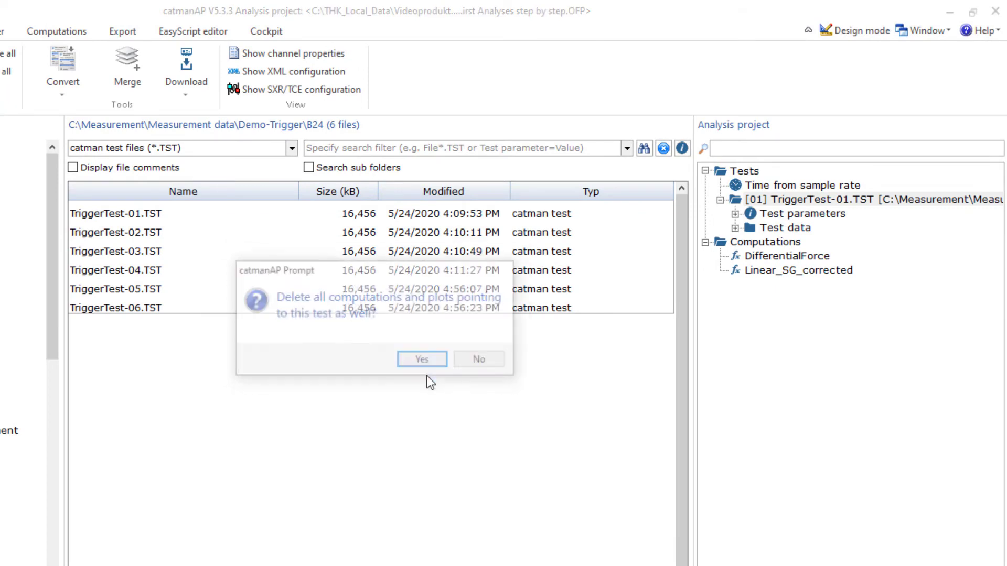
click(486, 362)
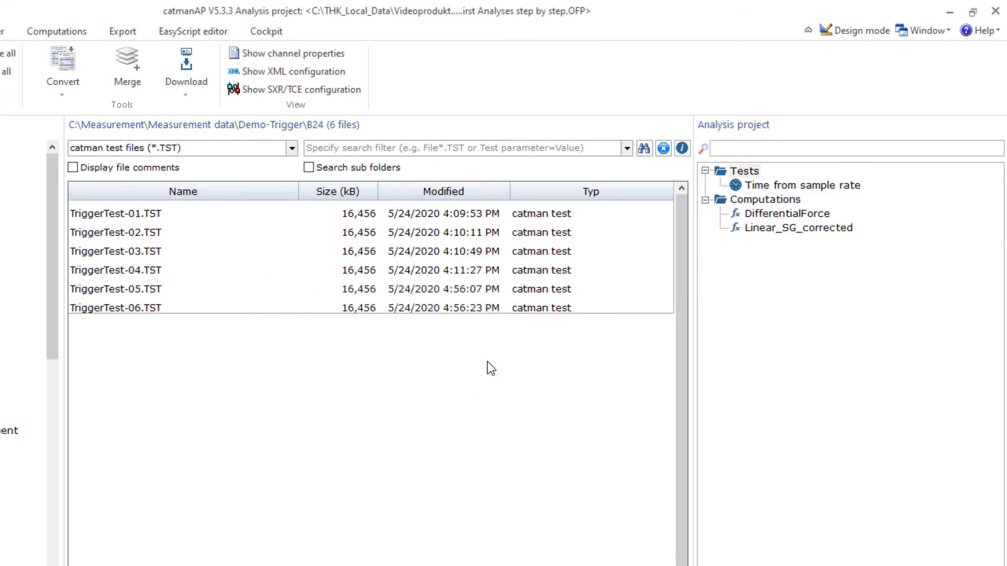
drag(138, 234, 778, 286)
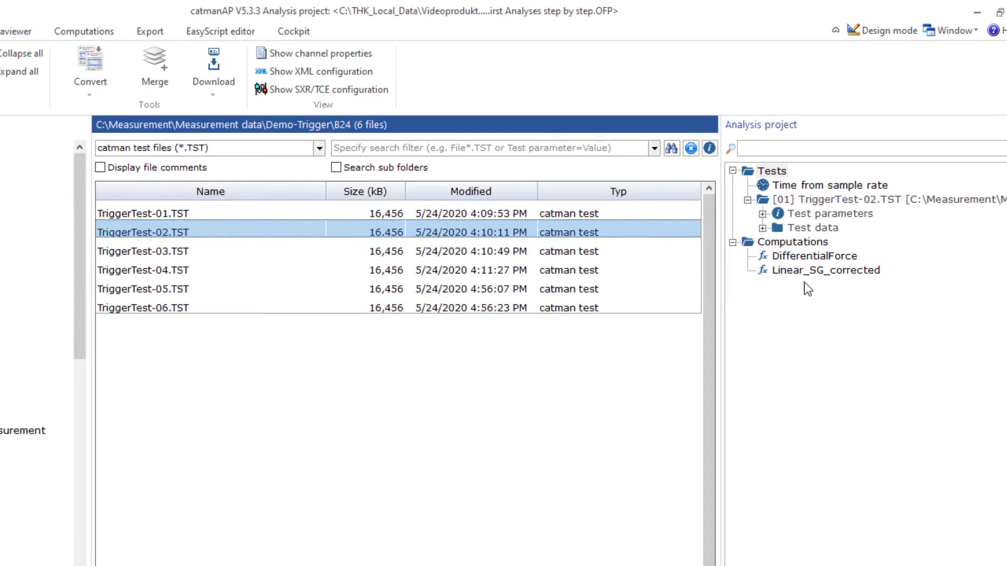
Step: Review Panels 1–6 to confirm graphs, parameters, channel table and statistics now reflect TriggerTest-02.TST
click(168, 32)
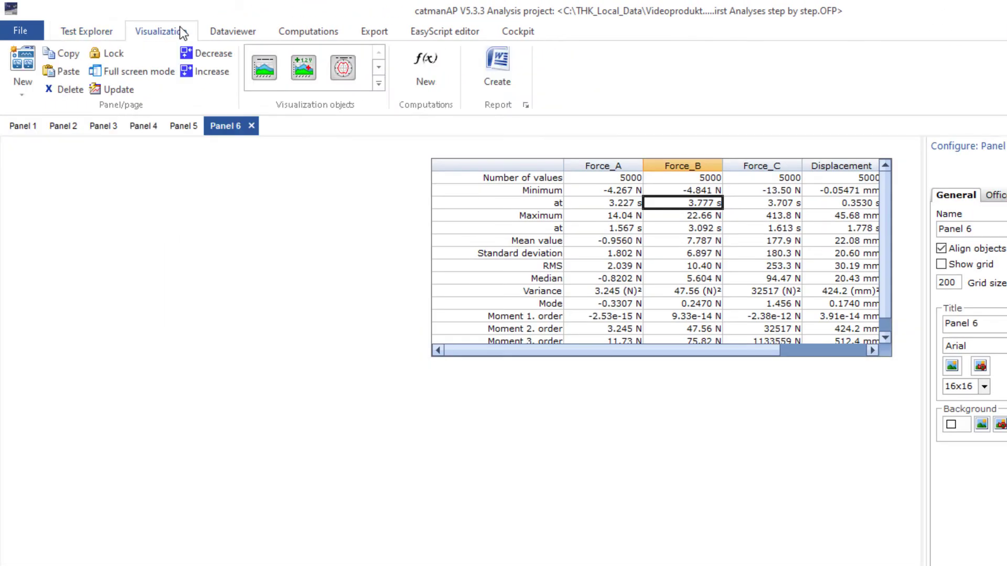
click(29, 131)
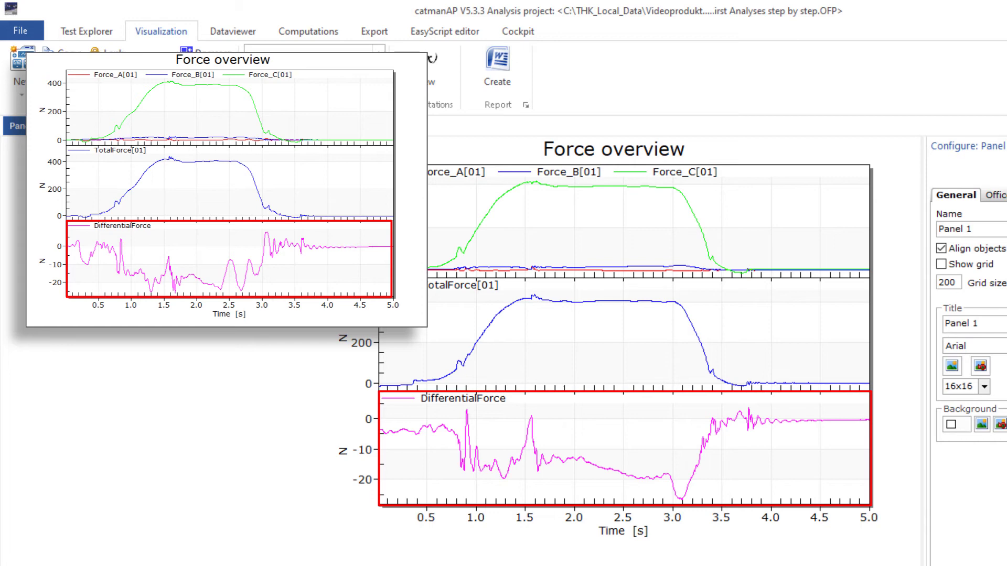
click(60, 126)
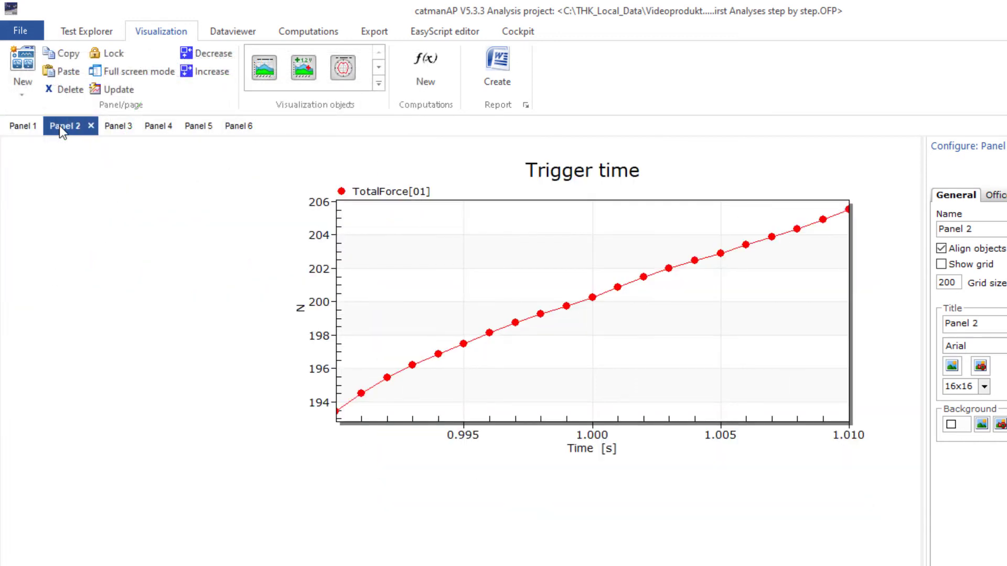
click(114, 127)
click(158, 126)
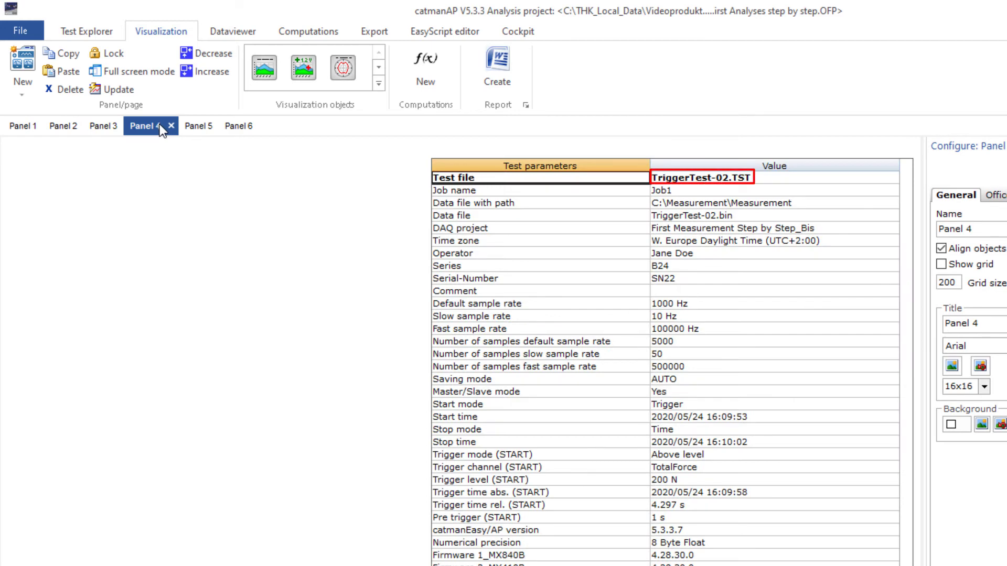
click(191, 125)
click(231, 124)
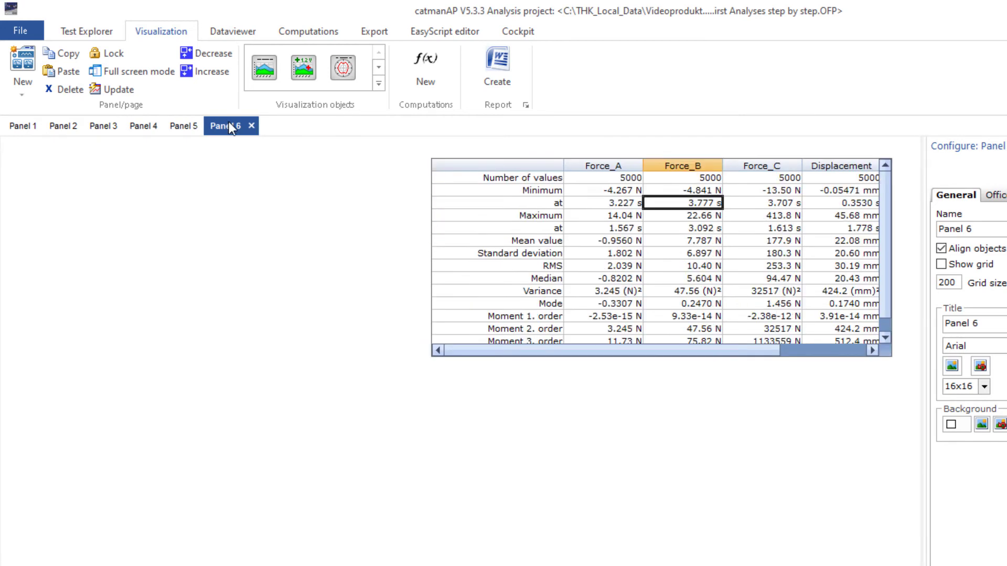
Step: Export the channel list in MS Excel Office 2007 Binary format as Test-Series-B24-Test_2.XLSB
click(374, 33)
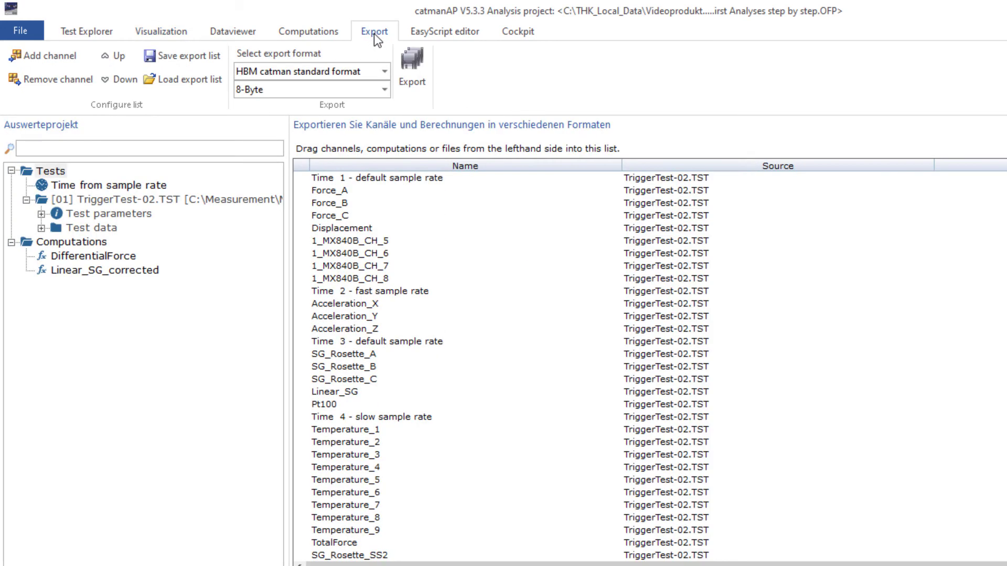
click(384, 71)
key(Escape)
click(417, 67)
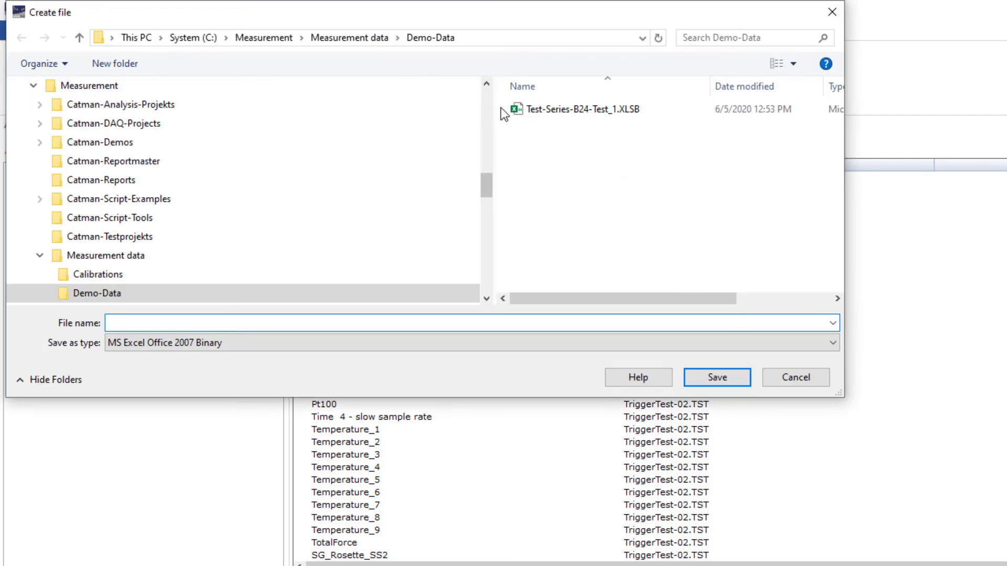
click(526, 110)
click(203, 321)
click(203, 321)
key(BackSpace)
text(24-Test_2.XLSB)
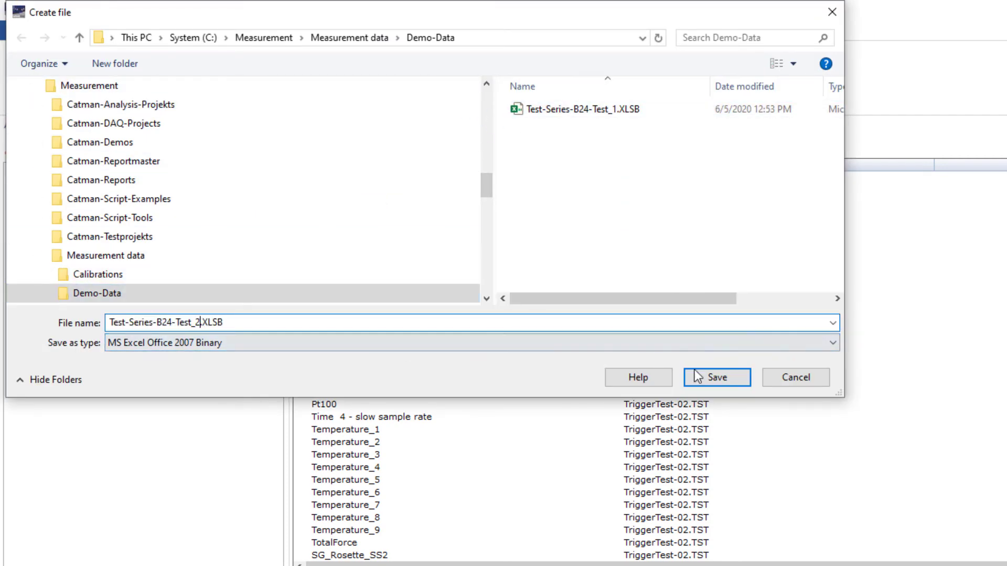
click(703, 379)
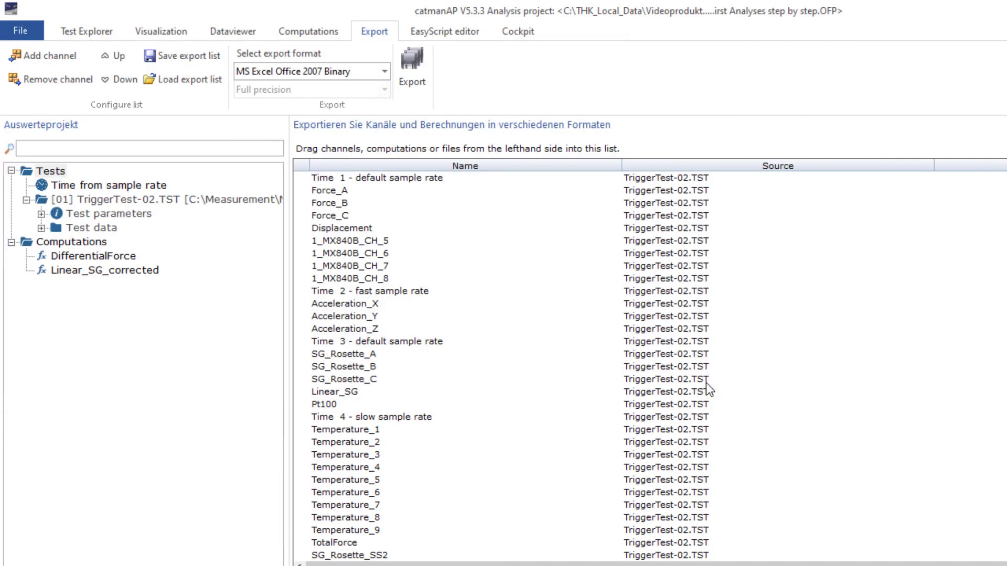
Step: Generate a fresh Word report from the statistics panel and scroll through its TriggerTest-02.TST pages
click(179, 34)
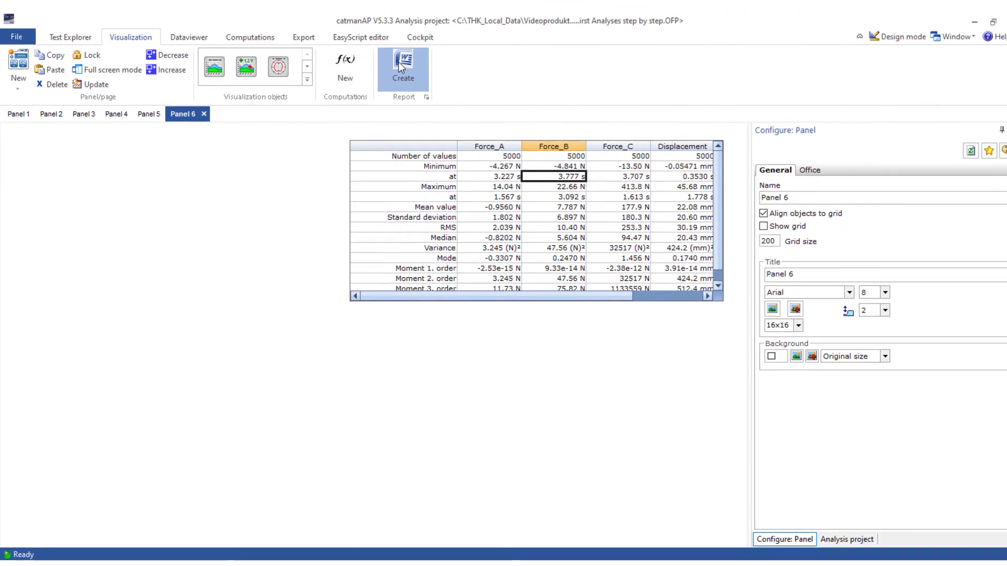
click(397, 63)
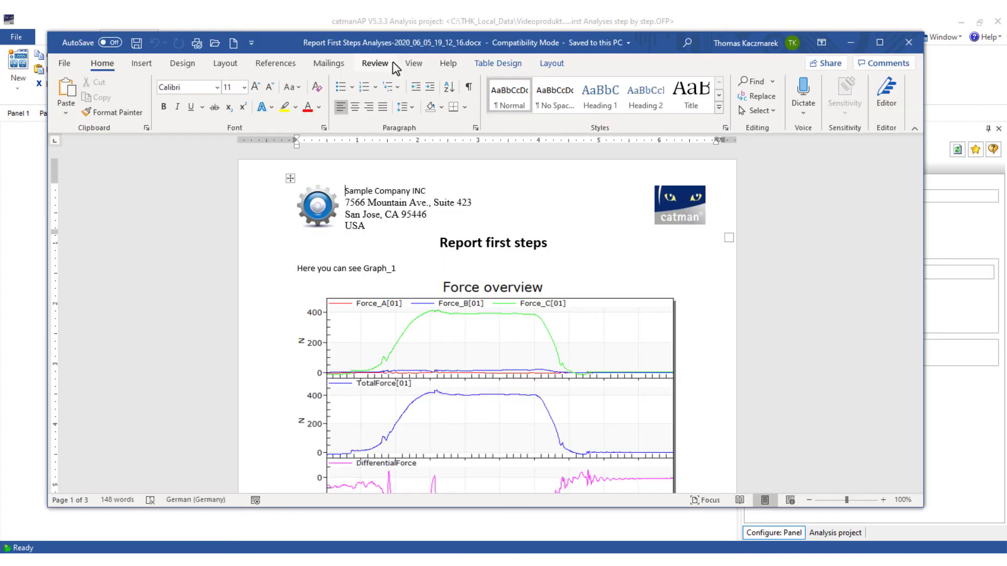
drag(918, 191, 891, 345)
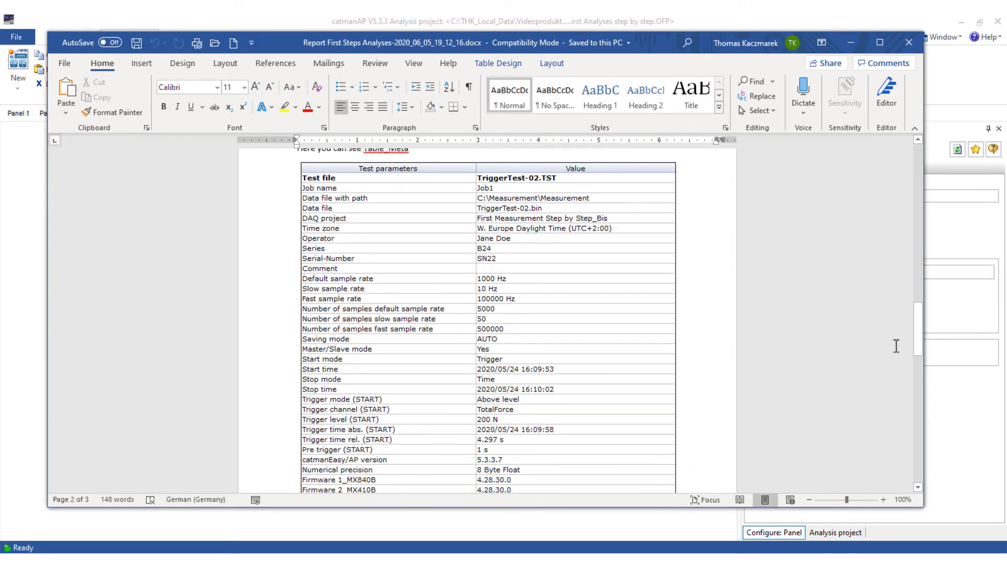
Step: Close Word, save the analysis as First_Analyses without tests, and assign it to the measurement project
click(909, 42)
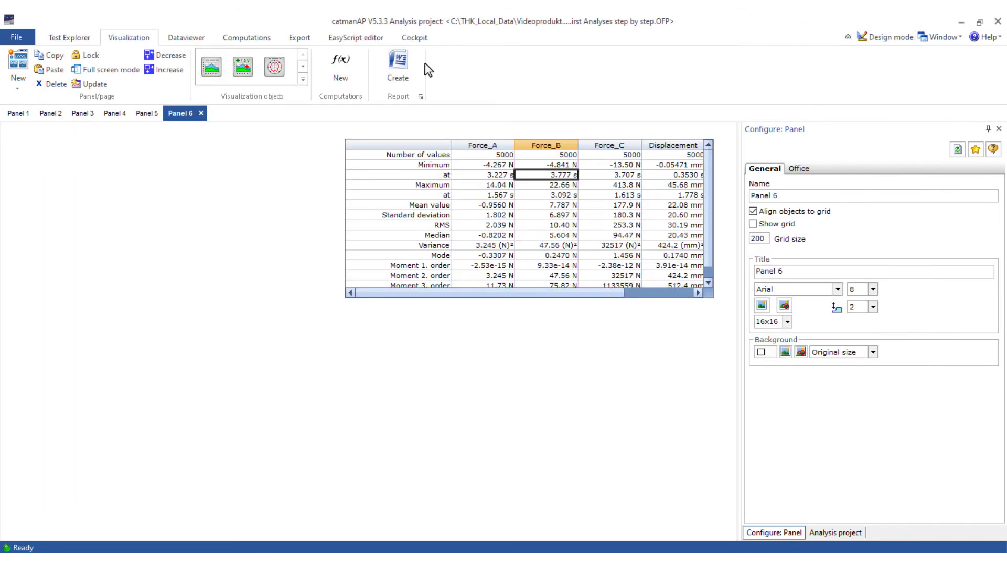
click(27, 33)
mouse_move(52, 141)
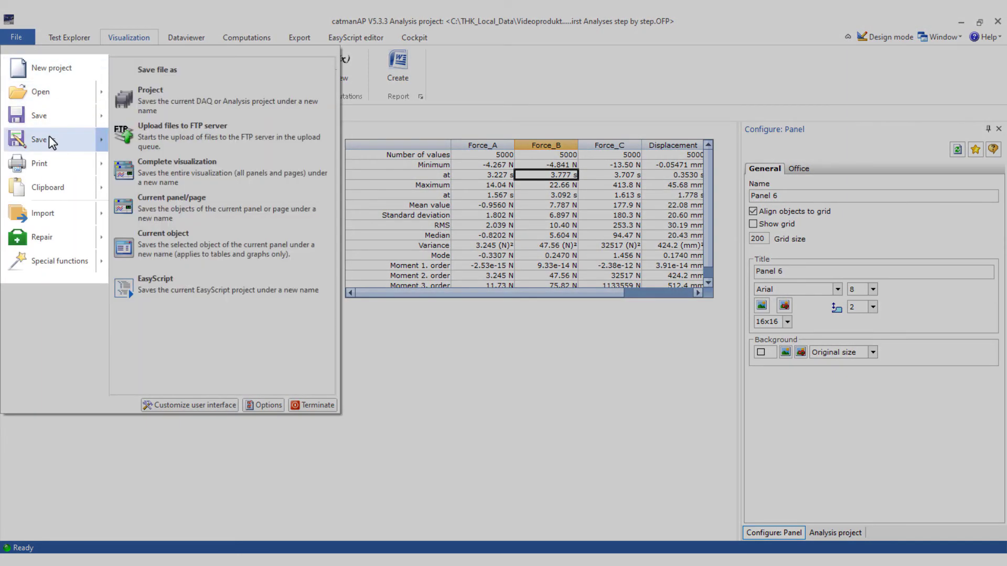
click(156, 105)
text(First_Analyses)
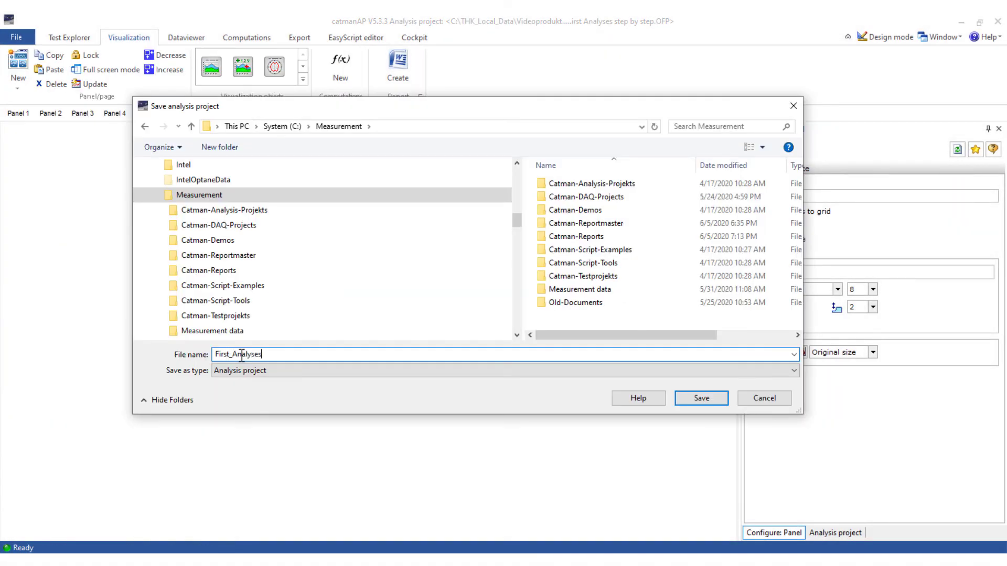
click(685, 401)
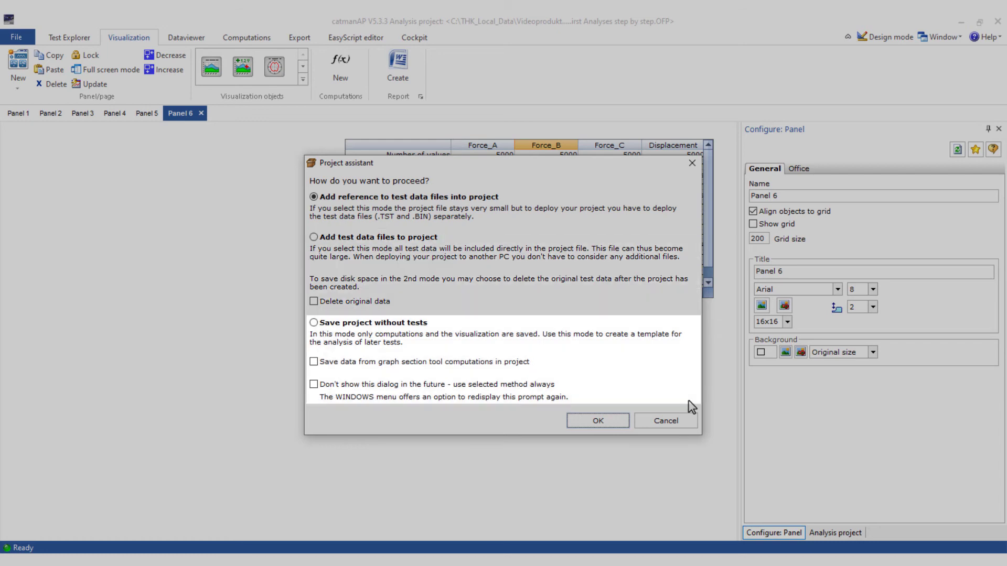
click(322, 324)
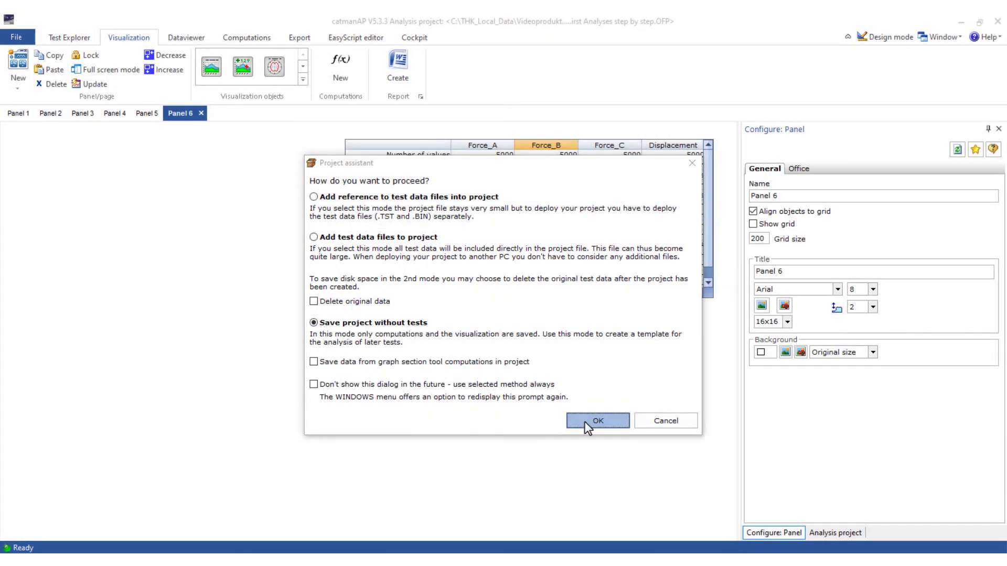
click(584, 420)
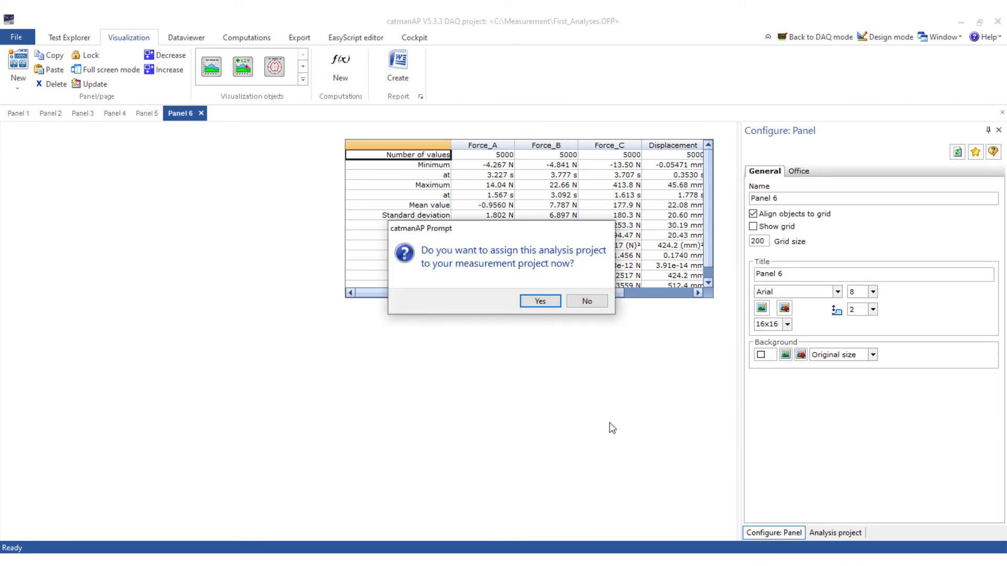
click(540, 302)
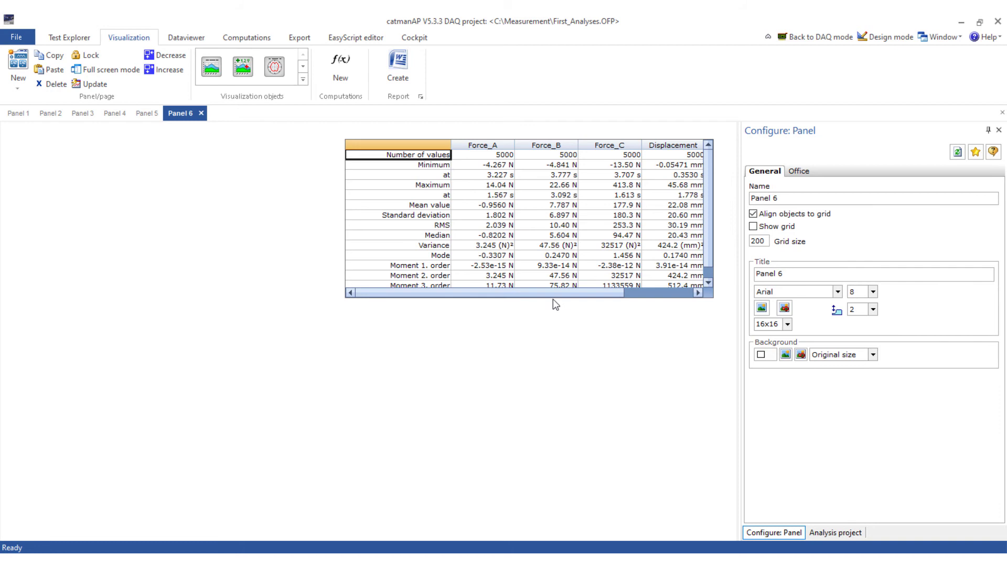
Step: Back in DAQ mode, disable Job1's unlimited repetitions, change Series to B54 and start measuring
click(790, 43)
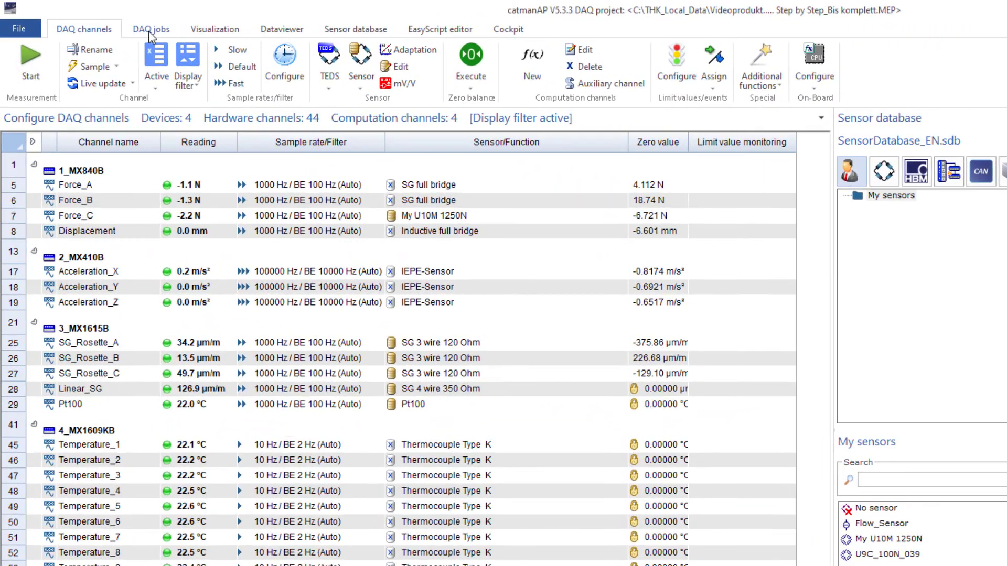
click(147, 32)
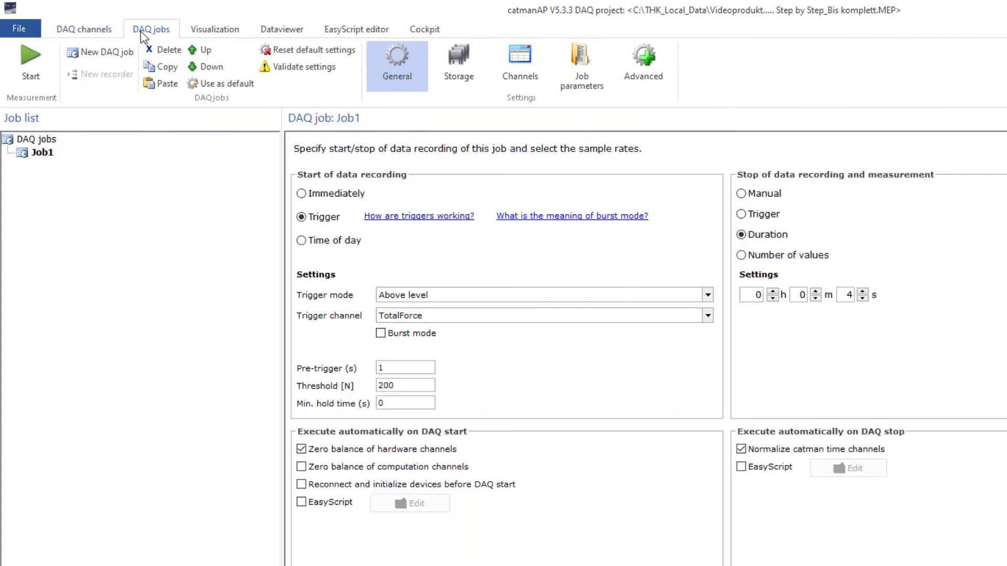
click(579, 62)
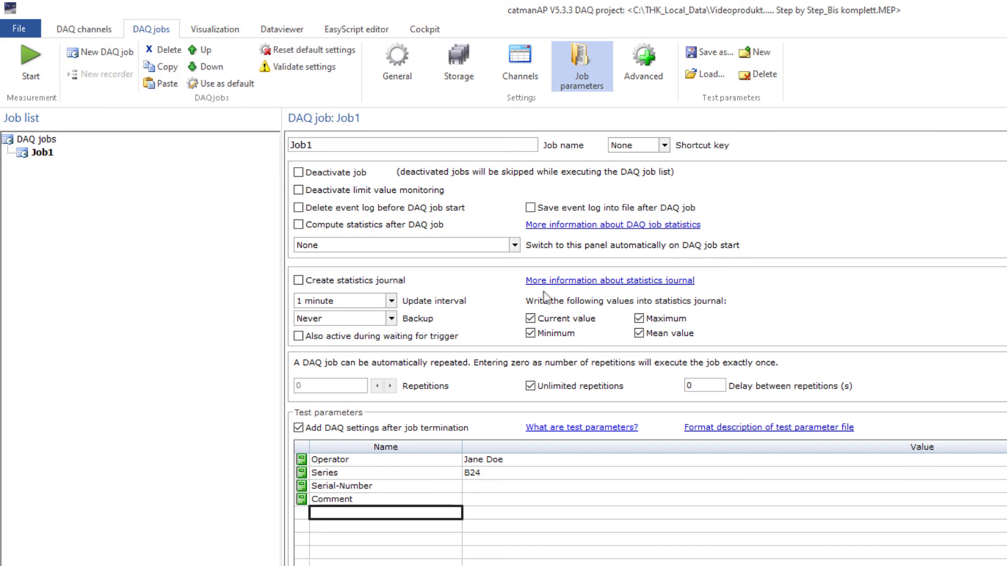
click(530, 386)
click(488, 476)
click(487, 476)
click(490, 473)
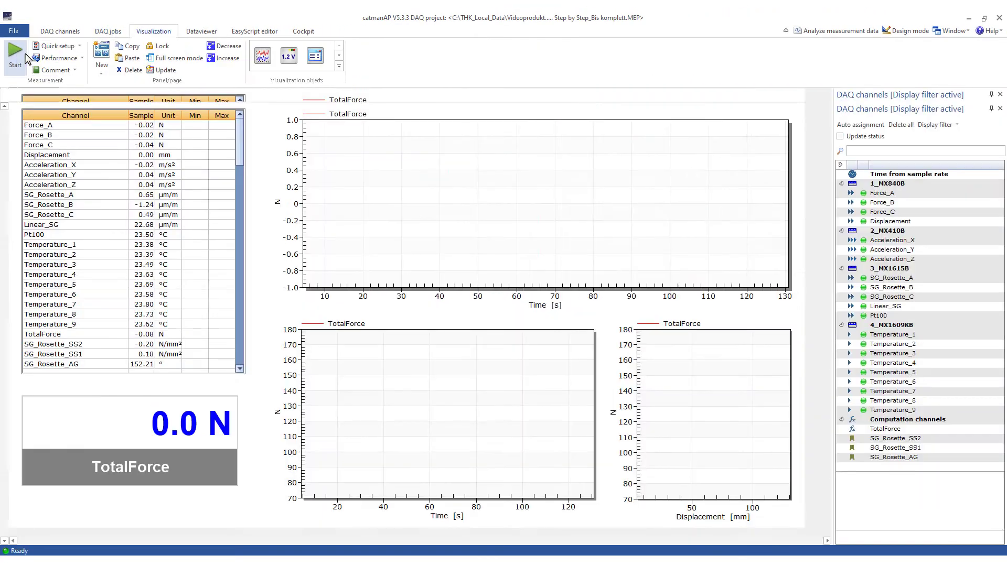
click(24, 55)
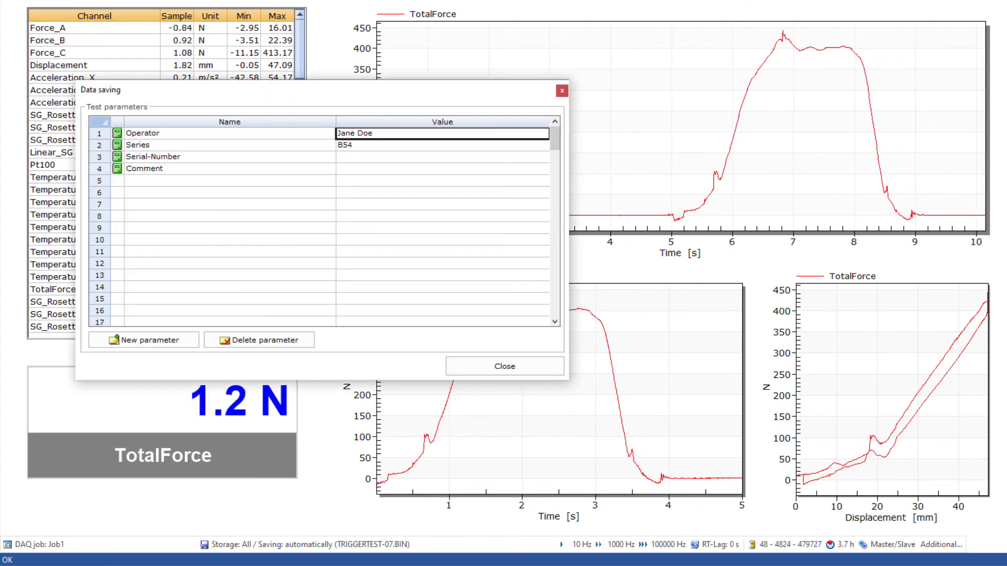
Step: Store the measurement with Serial-Number SN71 and comment 'only one measurement', then close the dialog
click(354, 156)
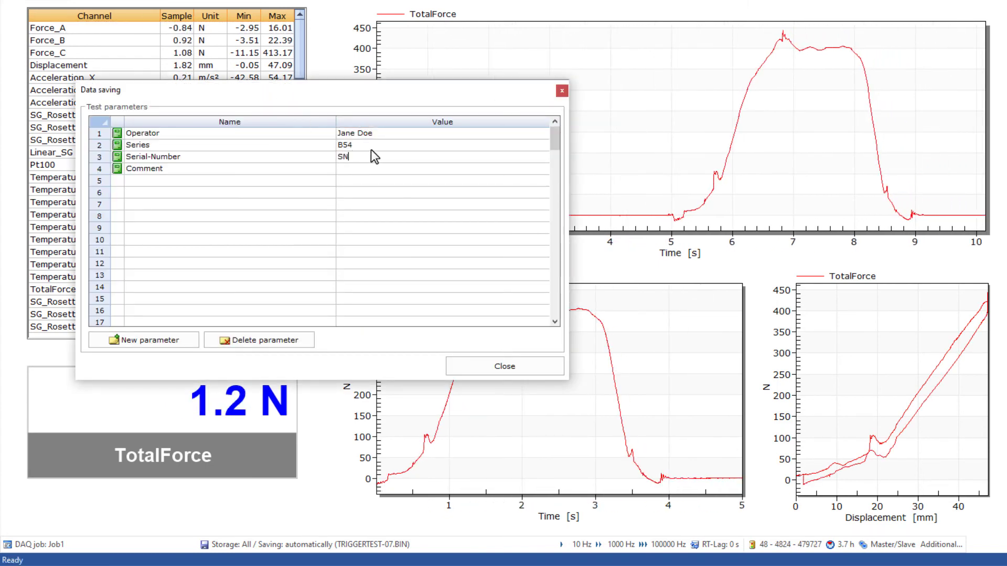
text(only one measurement)
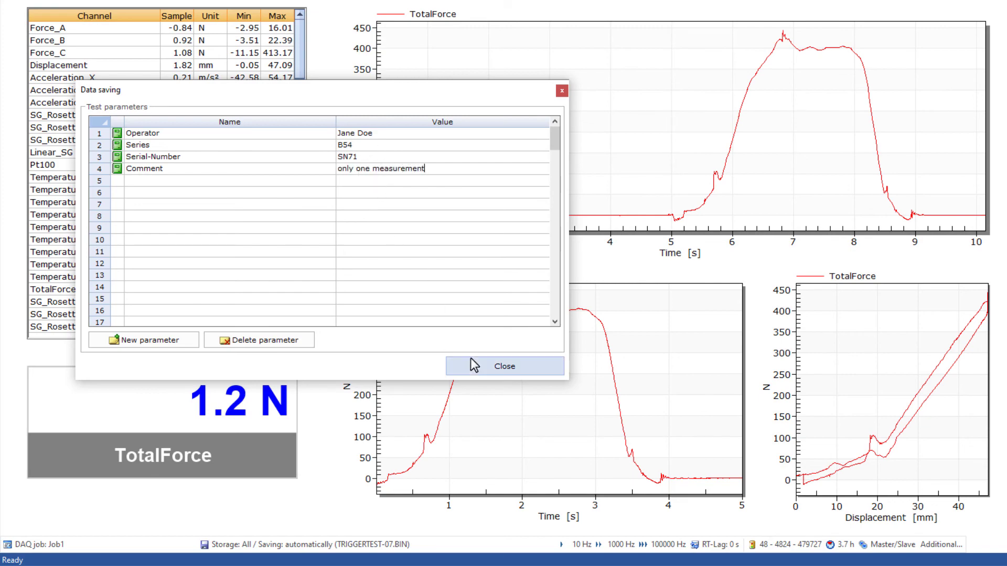
click(477, 366)
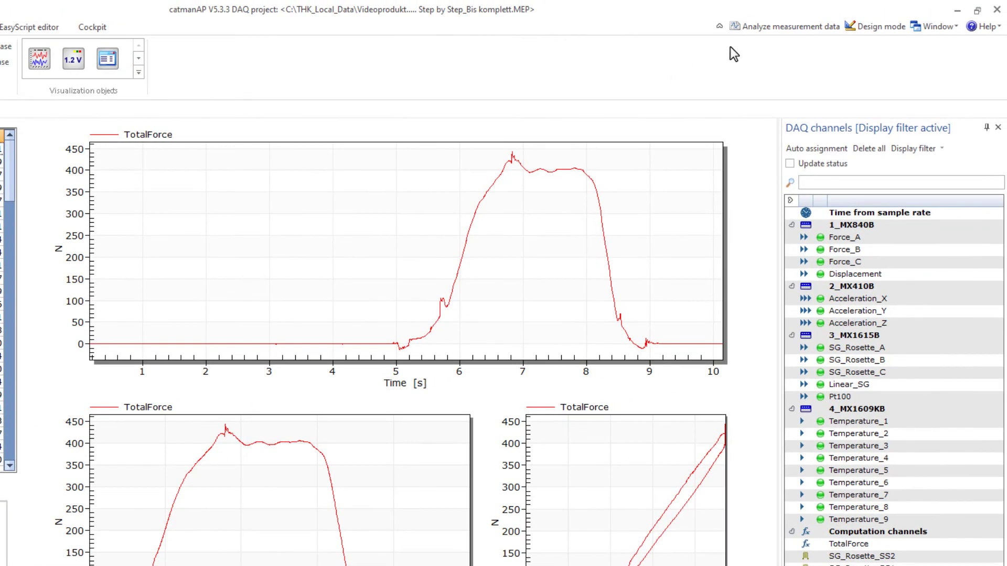
Step: Analyse the newly recorded measurement with the First_Analyses project
click(756, 26)
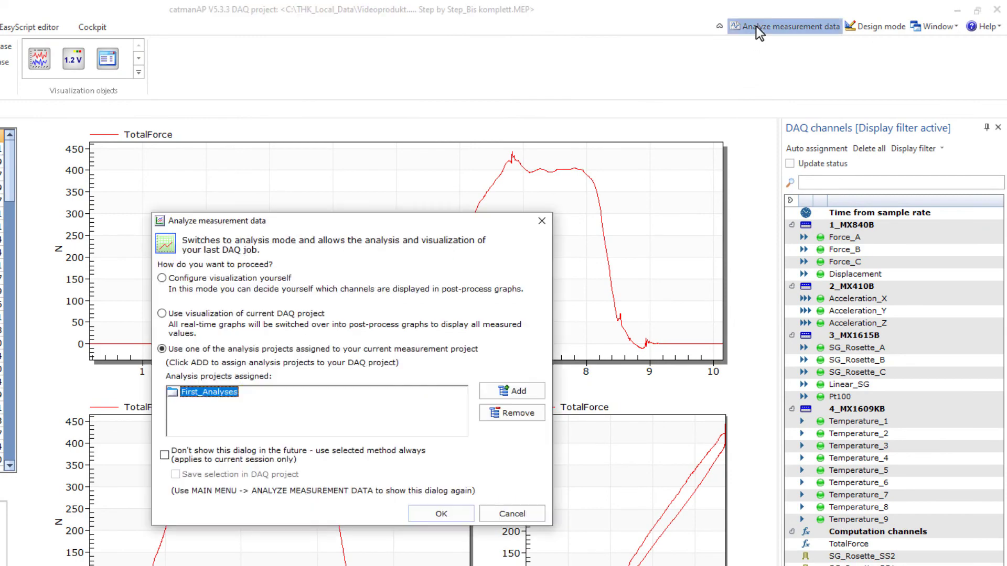
click(431, 512)
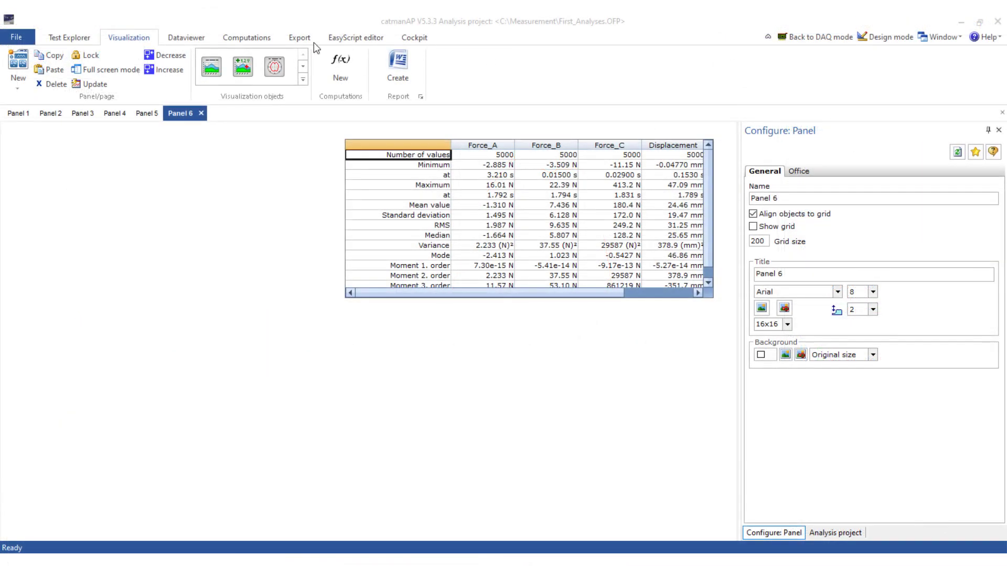
click(299, 38)
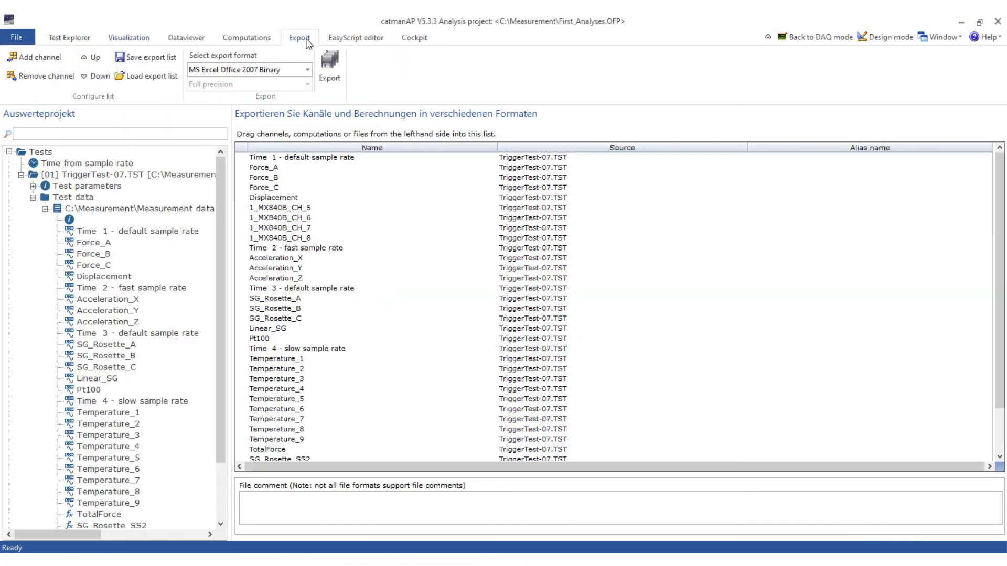
Step: Export the channels as Test-Series-B54-Test_1.XLSB, adapting the existing export file name
click(329, 63)
click(433, 113)
click(133, 270)
key(BackSpace)
text(54-Test_2.XLSB)
click(158, 271)
key(BackSpace)
text(1.XLSB)
click(574, 315)
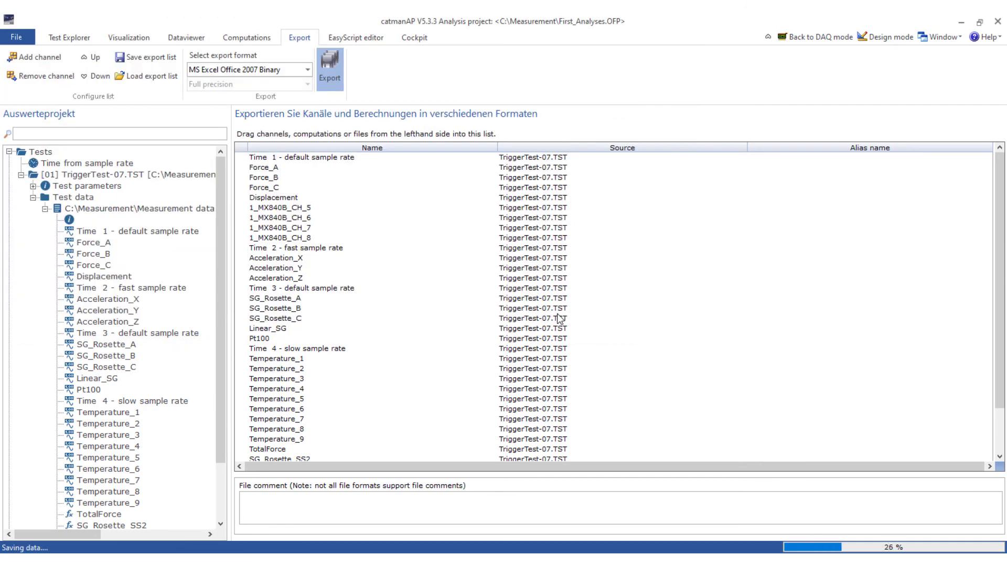
Step: Generate the Word report from the statistics panel and scroll to the Series B54, SN71 parameters
click(132, 42)
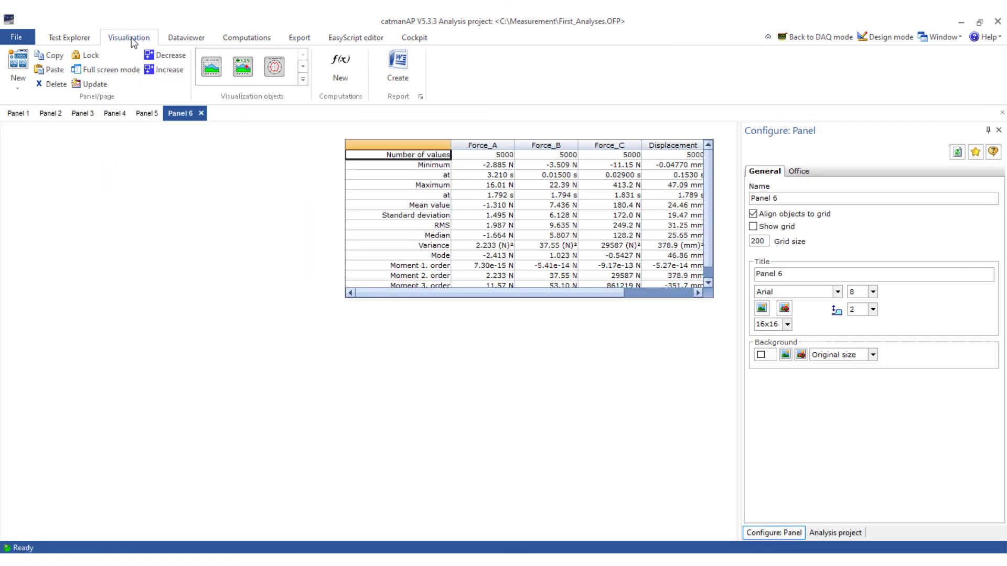
click(399, 77)
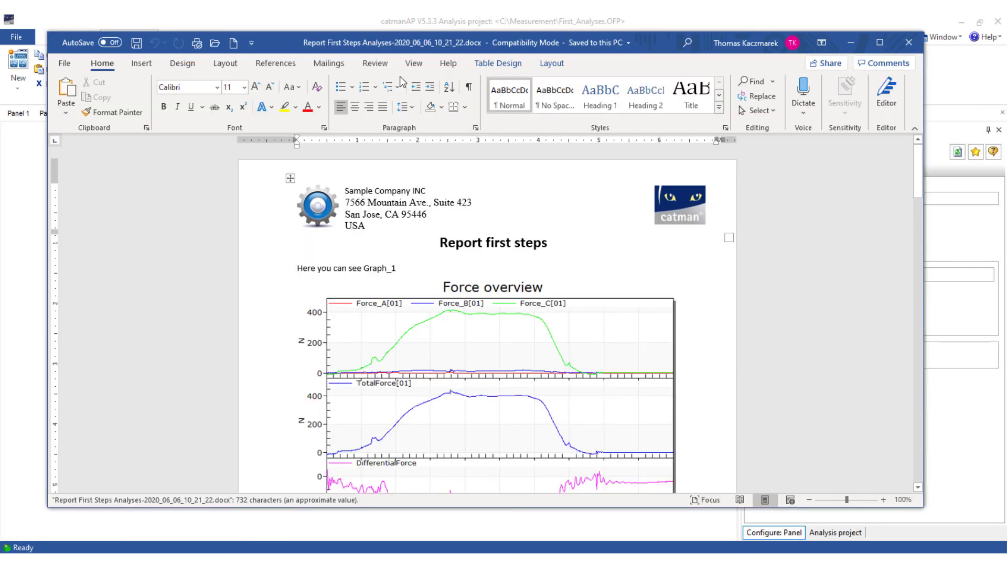
drag(919, 184, 897, 347)
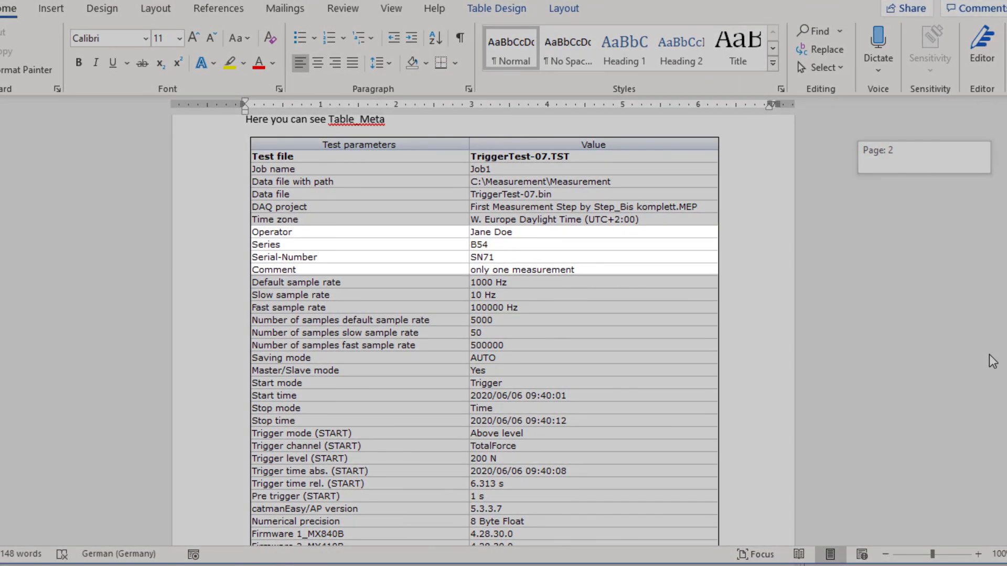
drag(993, 362, 993, 362)
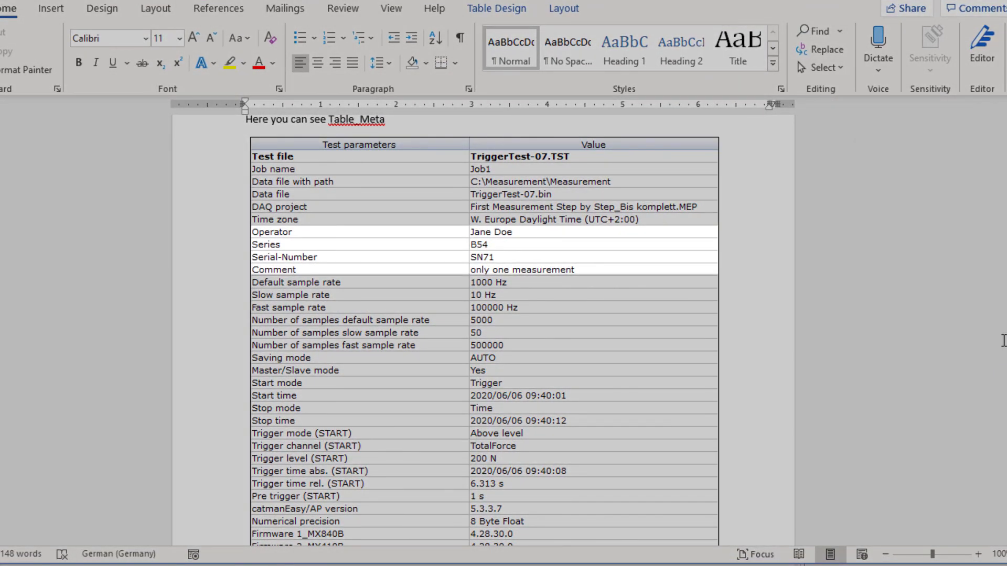